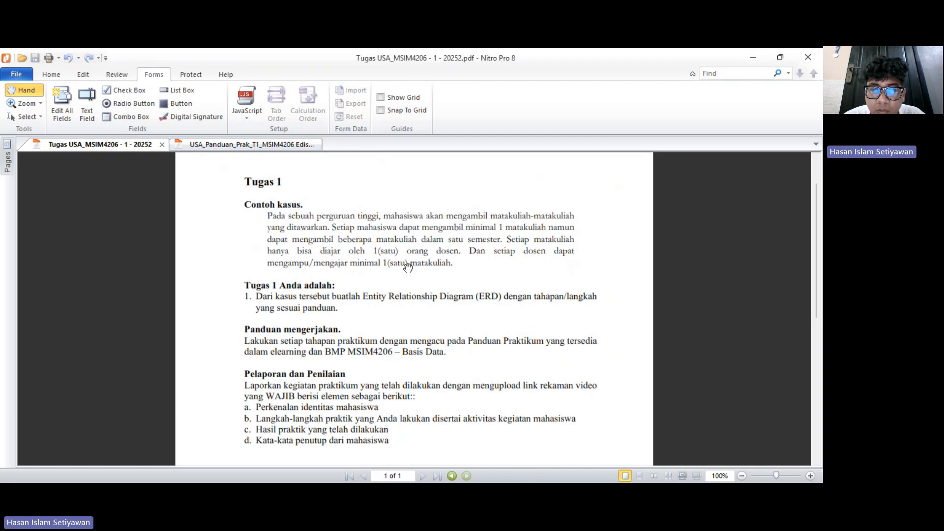
scroll(419, 266, "down", 1)
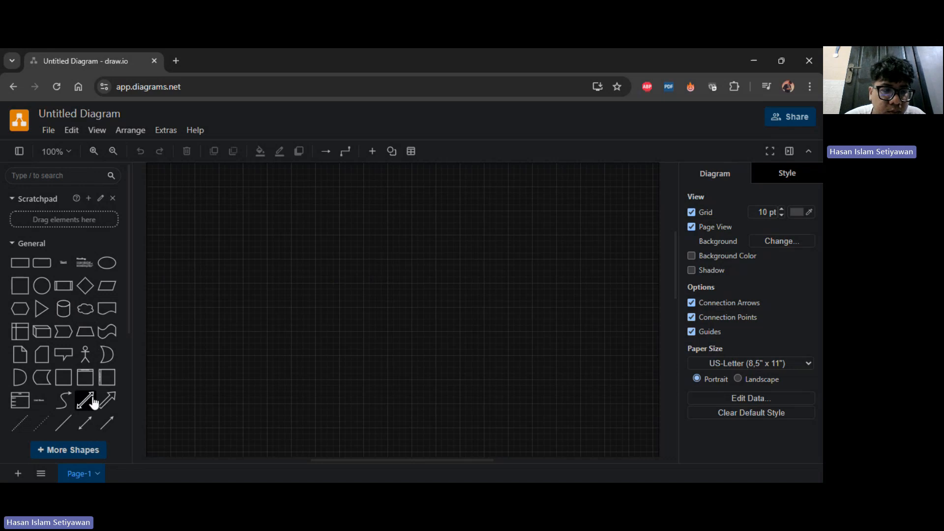
- Add an Entity shape from the Entity Relation library to the canvas and label it Mahasiswa
scroll(89, 358, "down", 1)
scroll(89, 358, "down", 3)
left_click(44, 408)
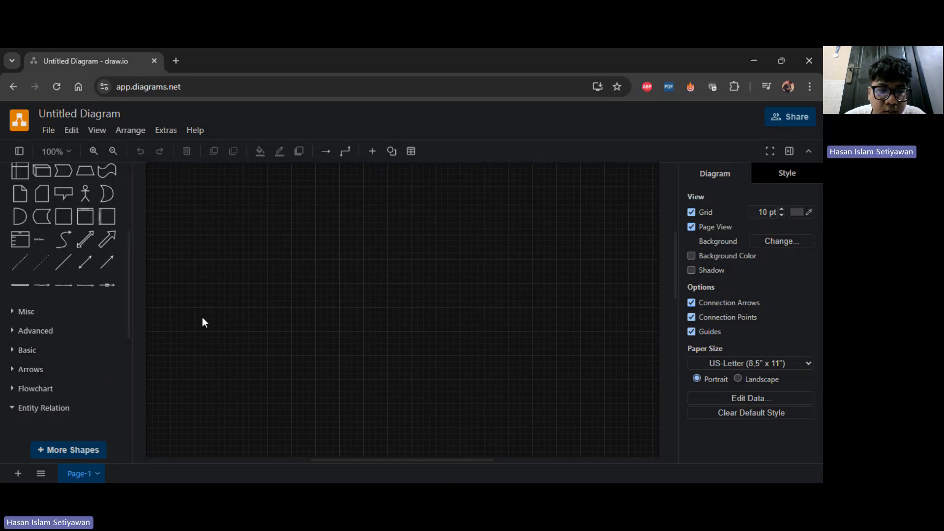
scroll(87, 362, "down", 5)
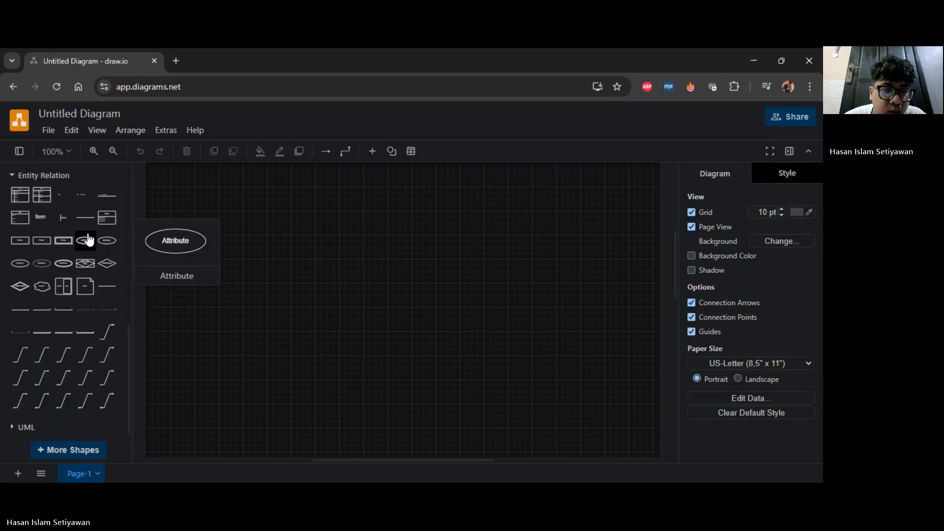
left_click(20, 248)
double_click(412, 311)
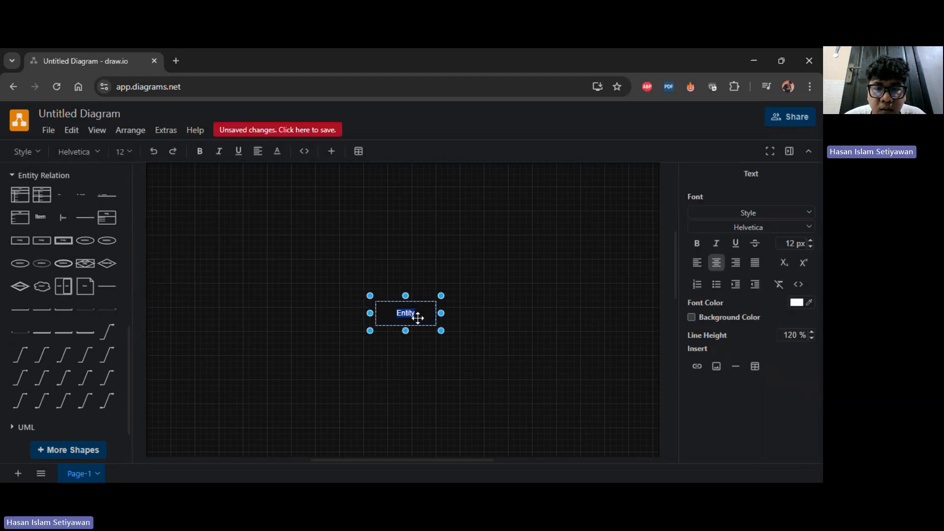
type("Mahasiswa")
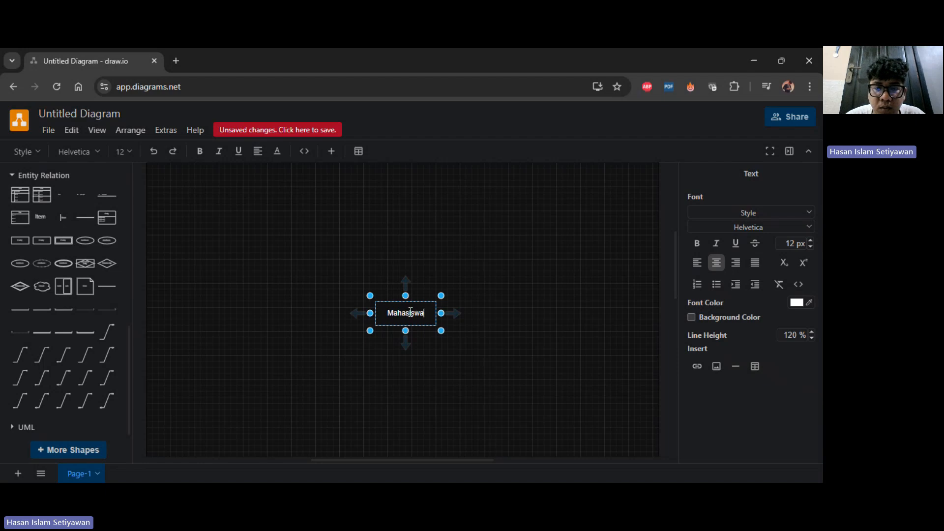
- Move the Mahasiswa entity toward the left side of the page, leaving room around it for attributes
left_click_drag(388, 303, 212, 288)
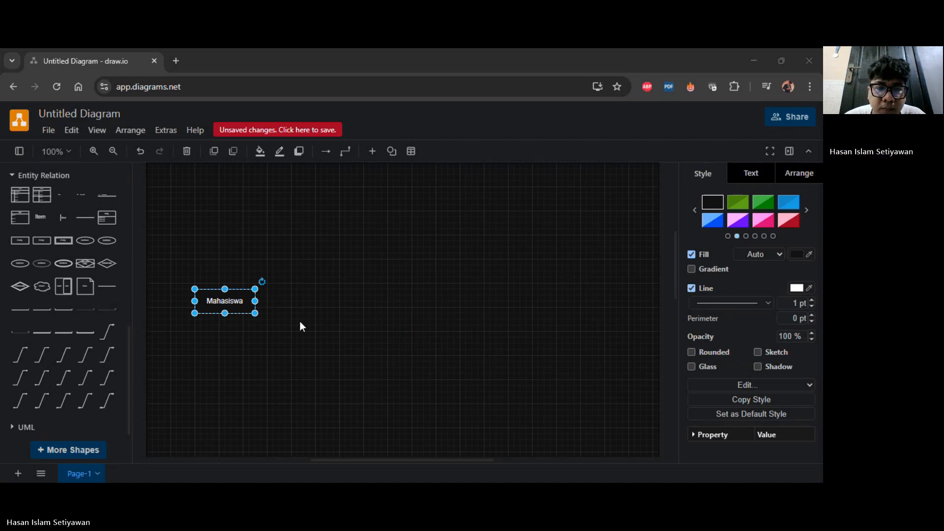
left_click(265, 342)
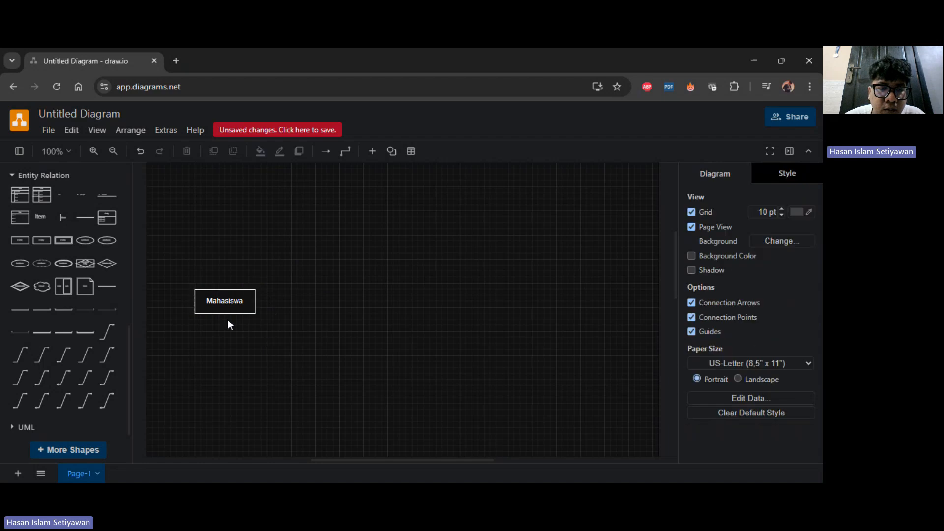
left_click_drag(217, 305, 247, 302)
left_click(321, 337)
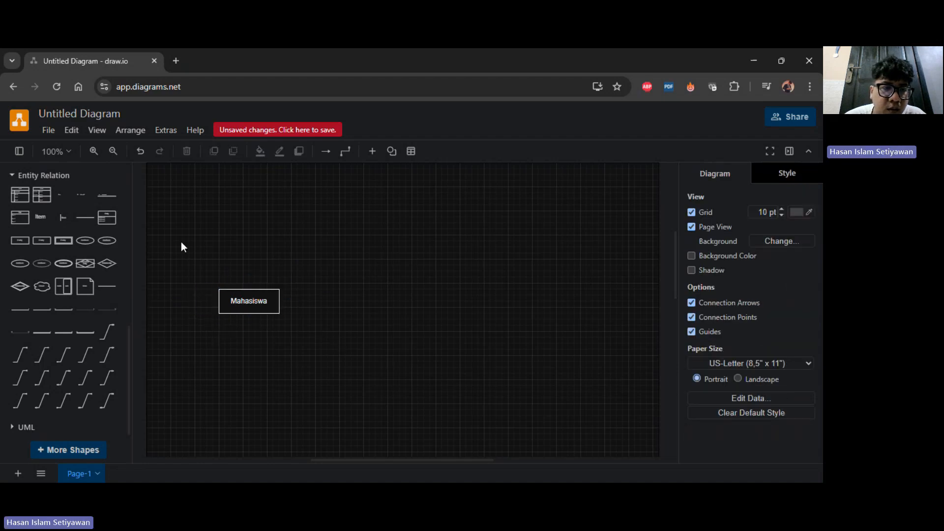
- Add a plain Attribute ellipse labelled NIM and place it above and to the left of the Mahasiswa entity
left_click(85, 240)
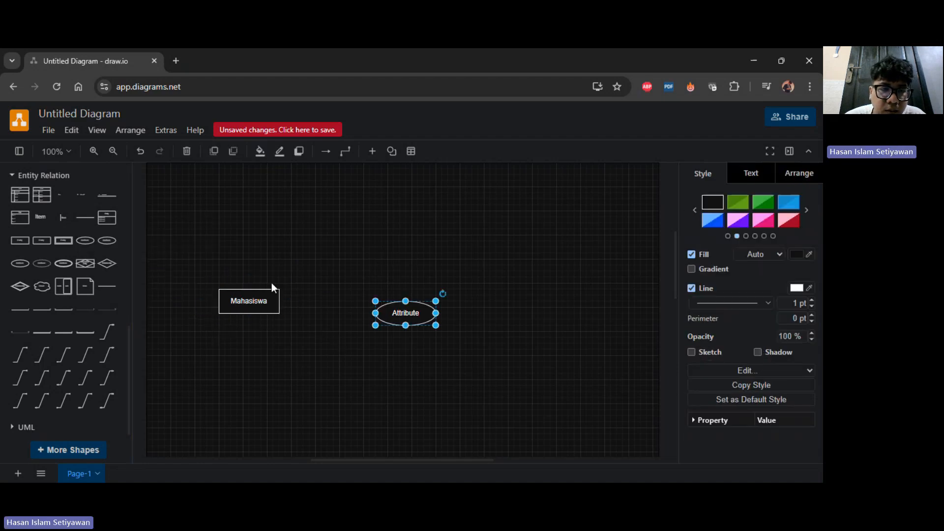
double_click(398, 309)
type("NIM")
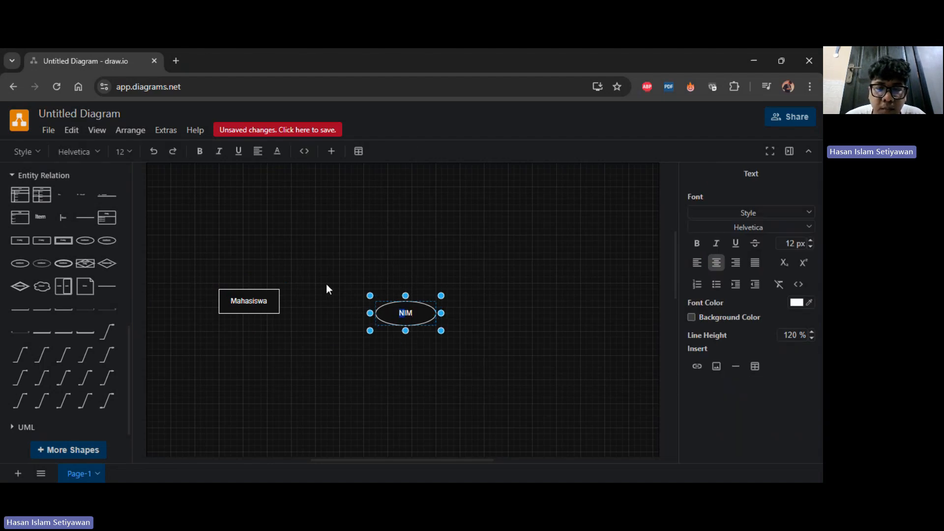
left_click(393, 298)
left_click(394, 299)
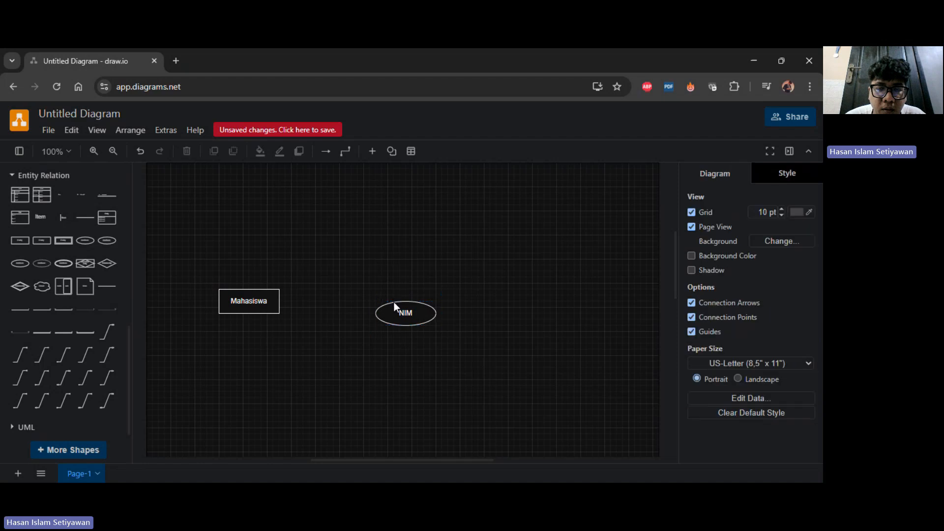
left_click_drag(392, 300, 173, 243)
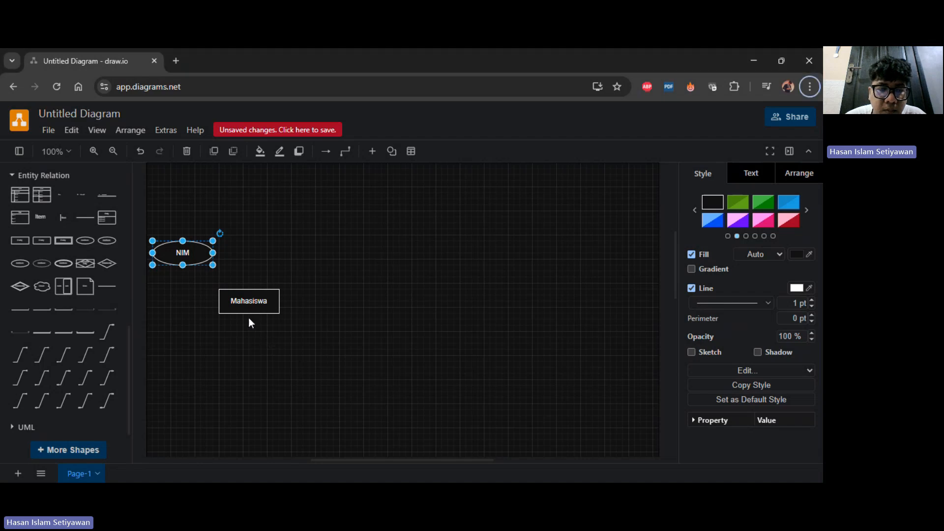
left_click(198, 340)
left_click(39, 269)
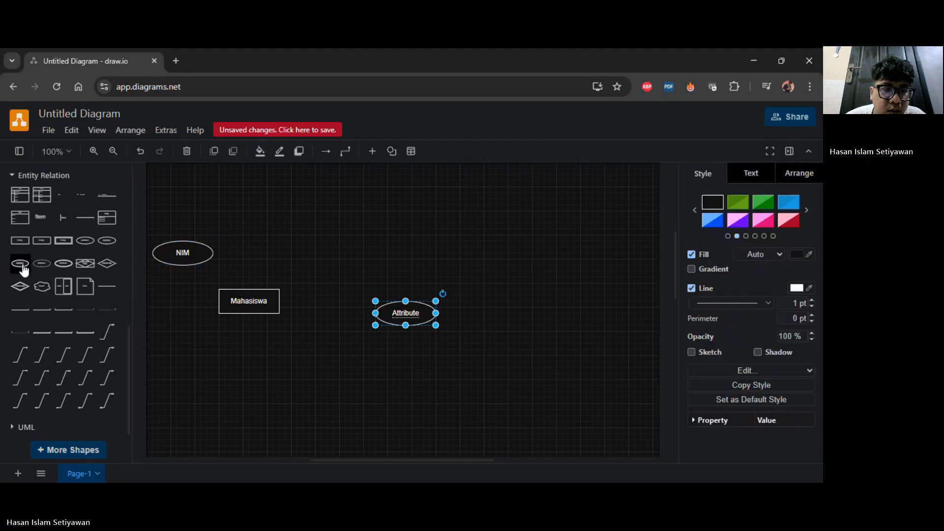
key("Delete")
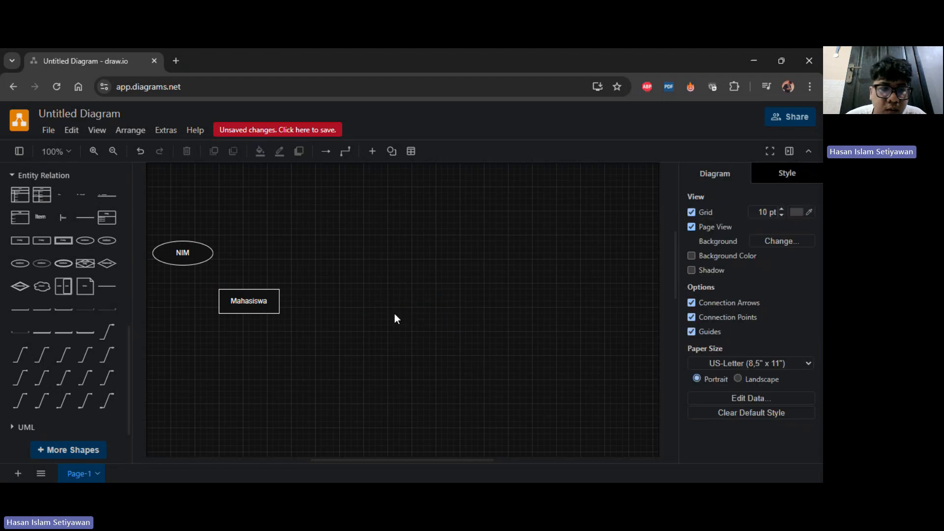
- Add another Attribute ellipse labelled nama_mahasiswa and place it below and to the left of the Mahasiswa entity
left_click(82, 241)
double_click(399, 313)
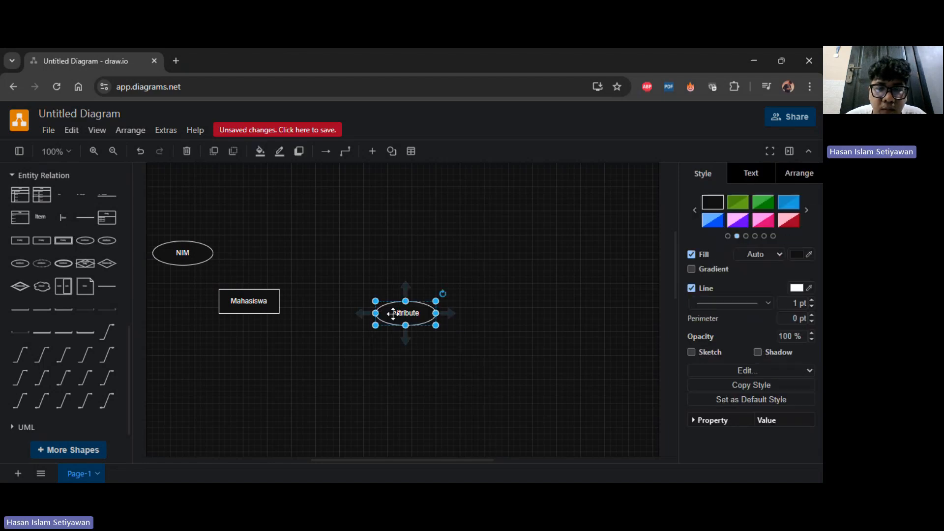
type("n")
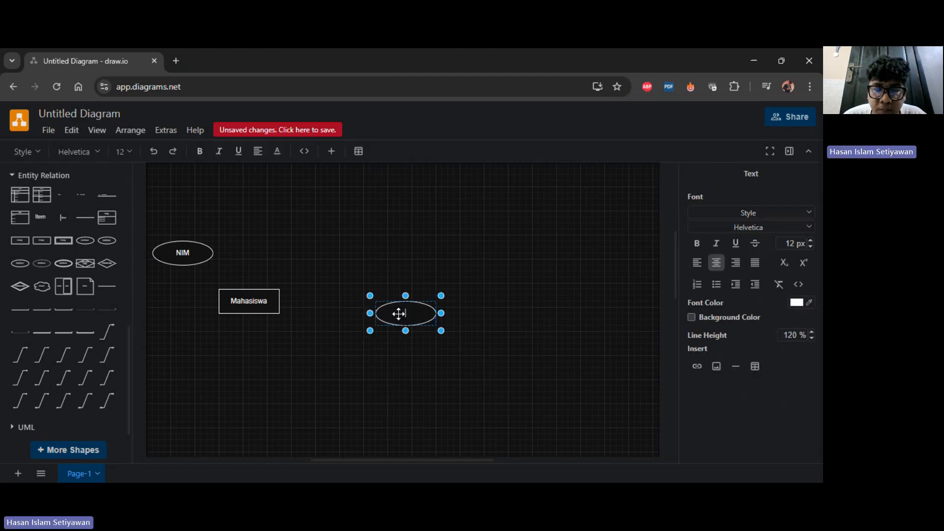
type("ama_m")
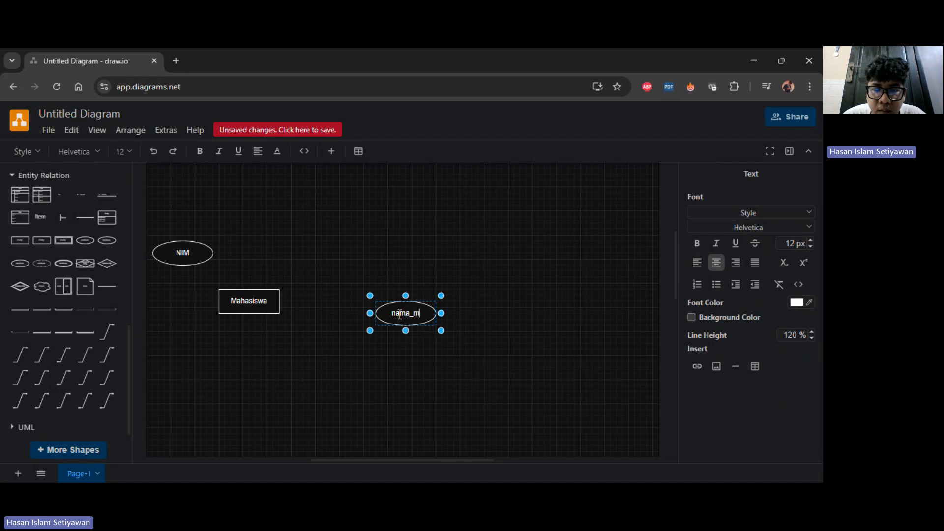
type("ahasiswa")
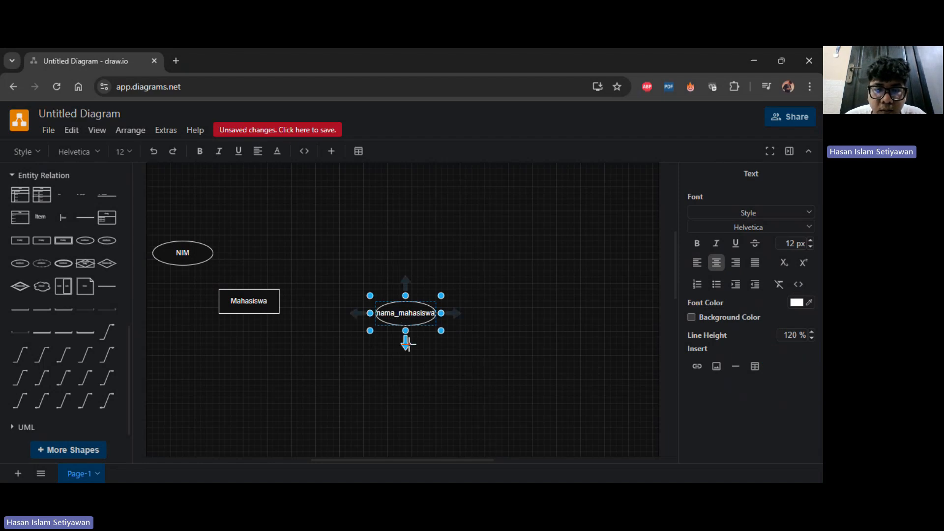
mouse_move(406, 342)
left_click_drag(274, 338, 176, 352)
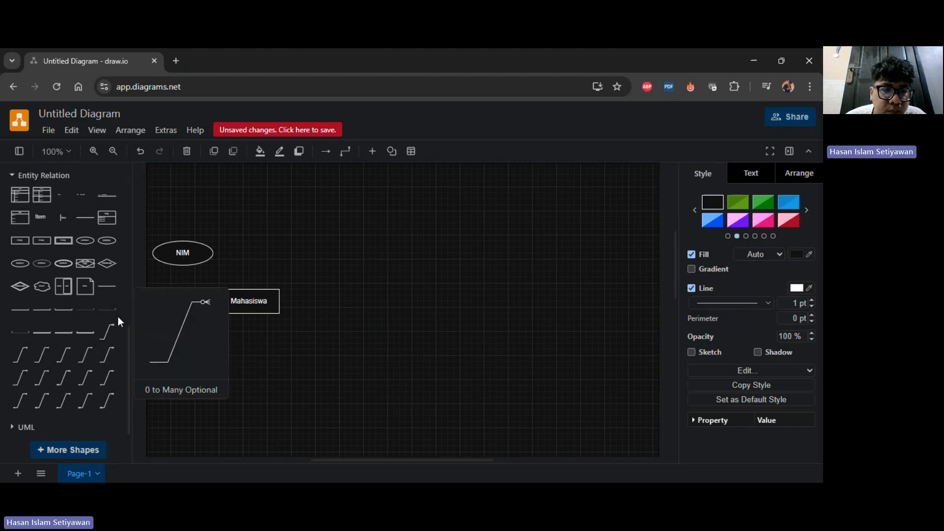
- Insert an undecorated relation line and attach its ends to the nama_mahasiswa attribute and the Mahasiswa entity
scroll(107, 339, "up", 2)
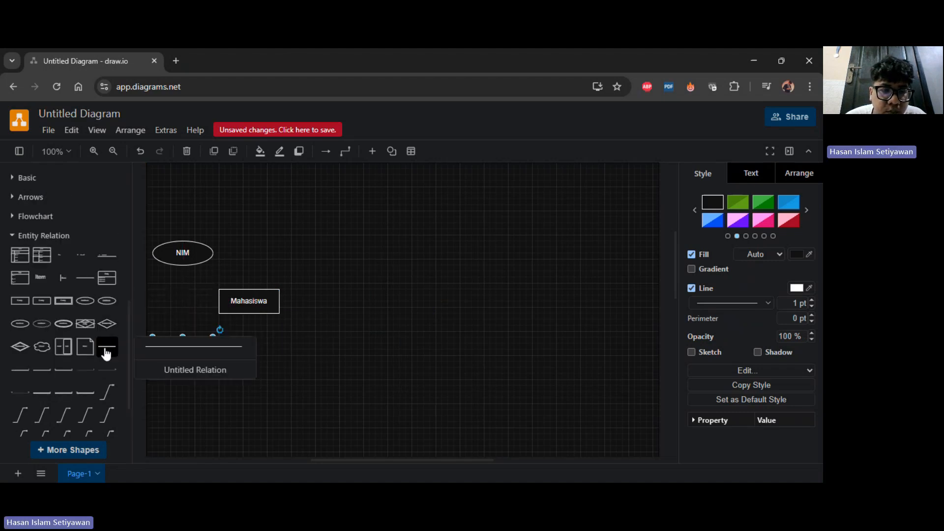
left_click(106, 347)
left_click_drag(358, 313, 204, 341)
left_click_drag(456, 308, 233, 315)
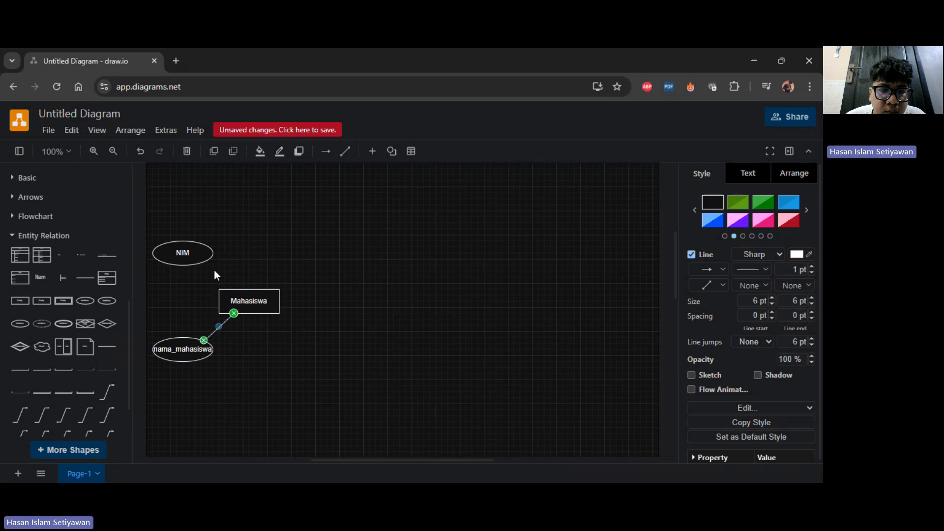
left_click(196, 252)
mouse_move(214, 266)
left_mouse_down()
mouse_move(230, 283)
mouse_move(212, 265)
left_mouse_up()
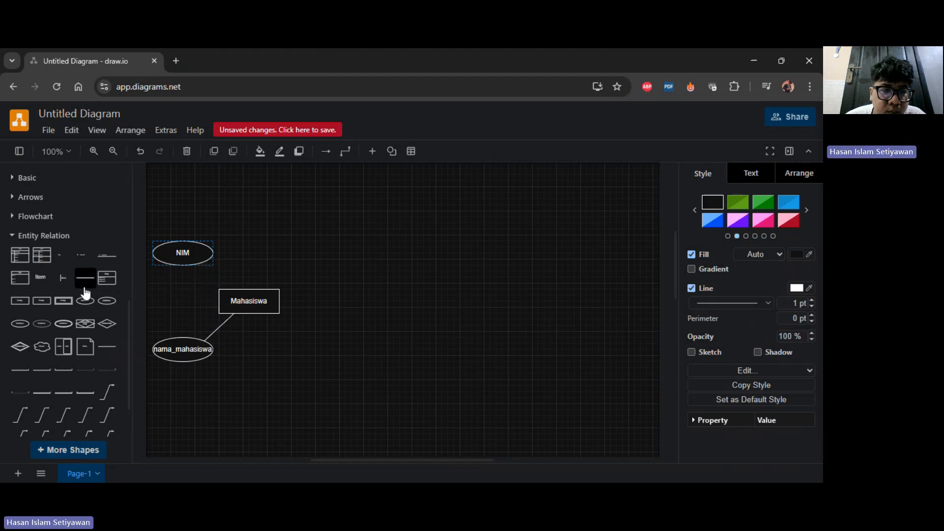
left_click(108, 349)
left_click_drag(205, 262, 233, 289)
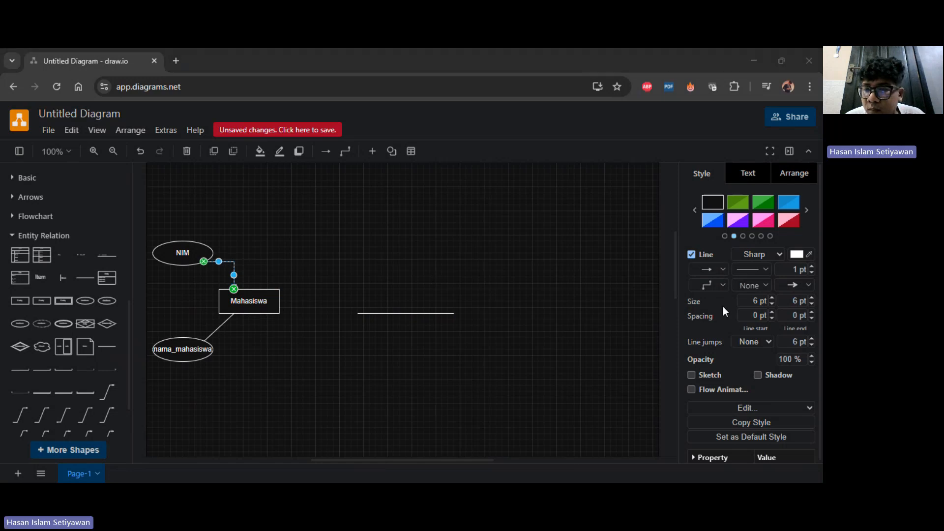
left_click(716, 286)
left_click(702, 301)
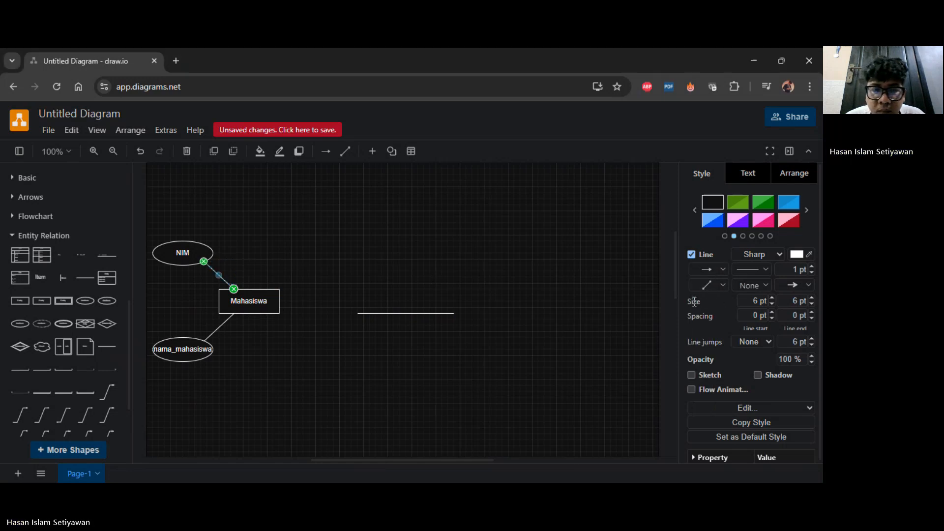
left_click(473, 302)
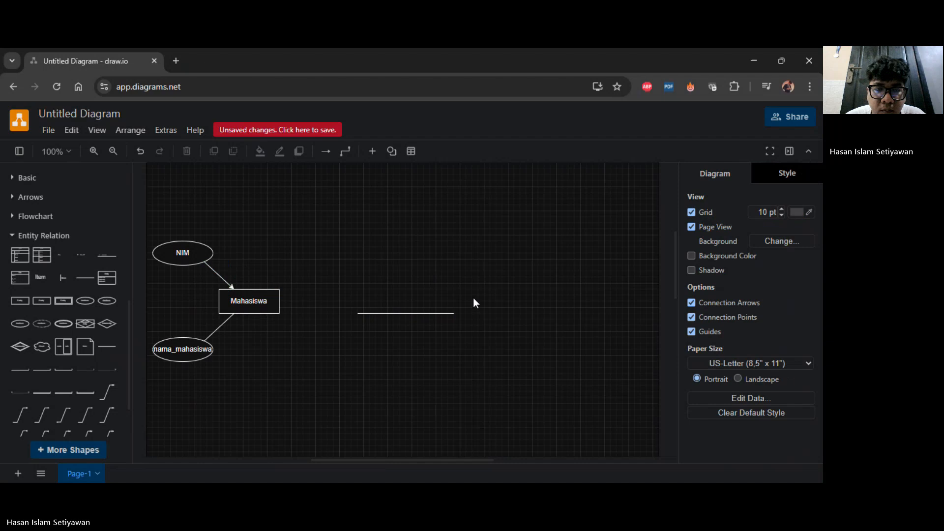
left_click(226, 280)
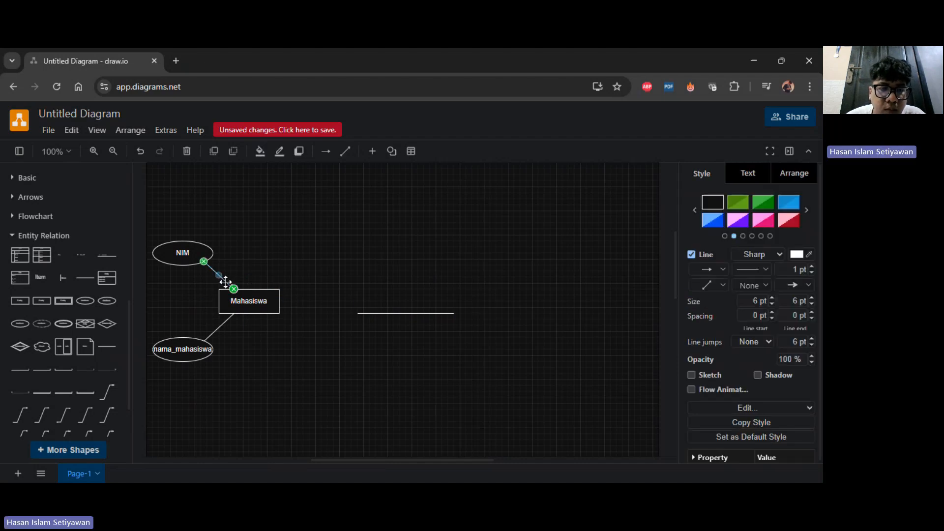
key("Delete")
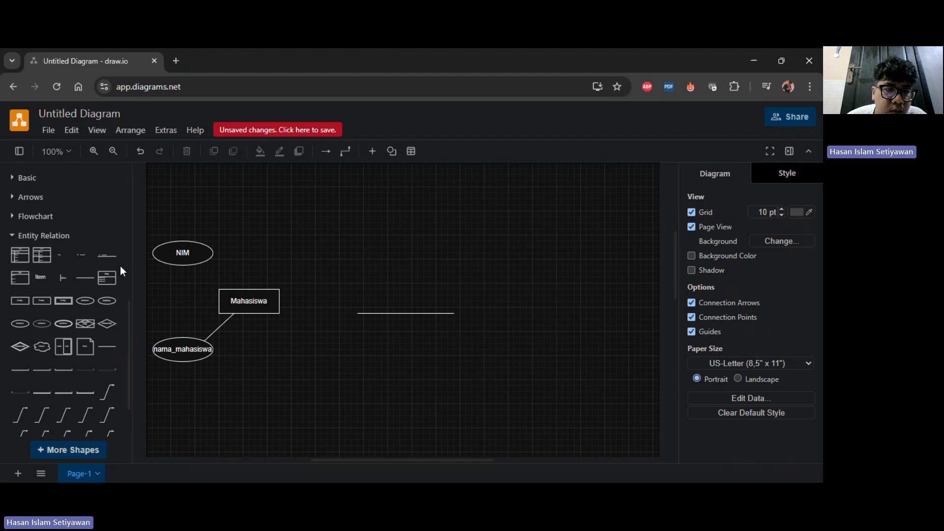
- Draw a connector from the NIM attribute to the upper-left corner of the Mahasiswa entity and make its routing straight
left_click(105, 347)
left_click_drag(206, 262, 221, 288)
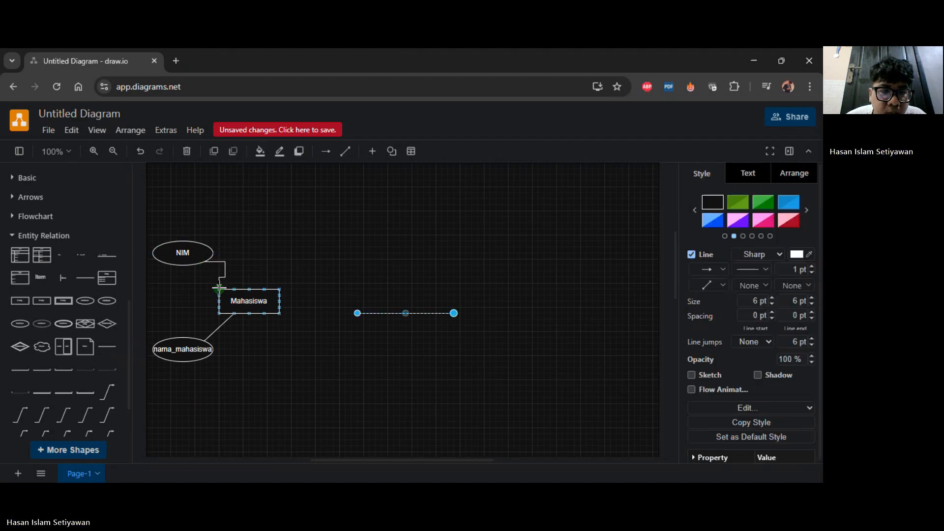
left_click(225, 272)
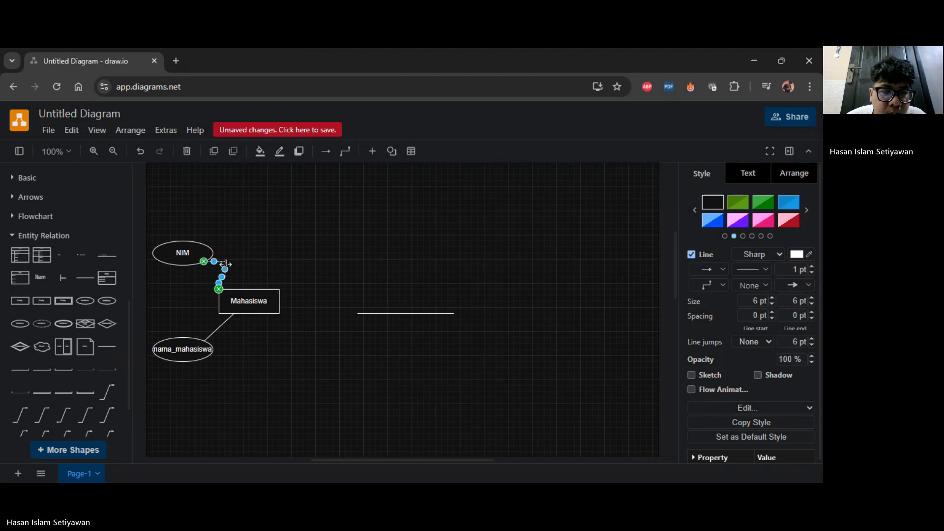
left_click(716, 287)
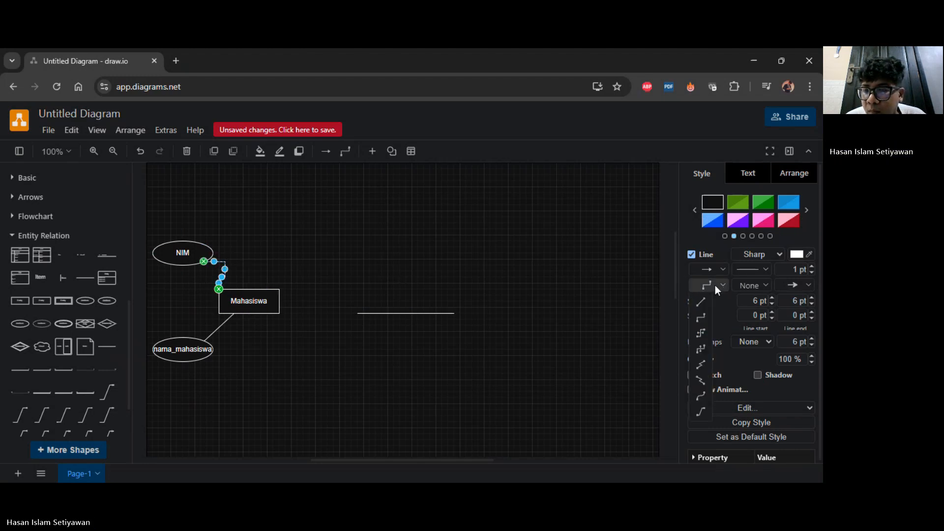
left_click(750, 285)
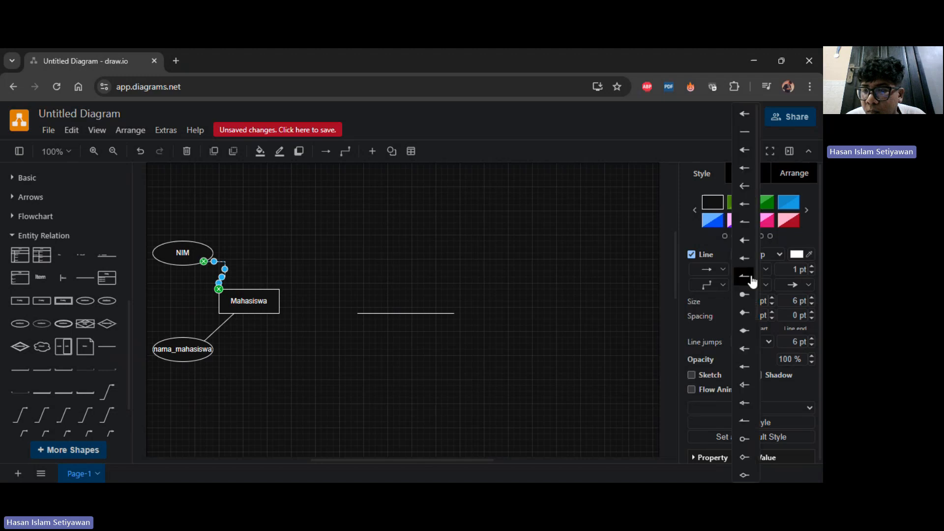
scroll(668, 270, "down", 2)
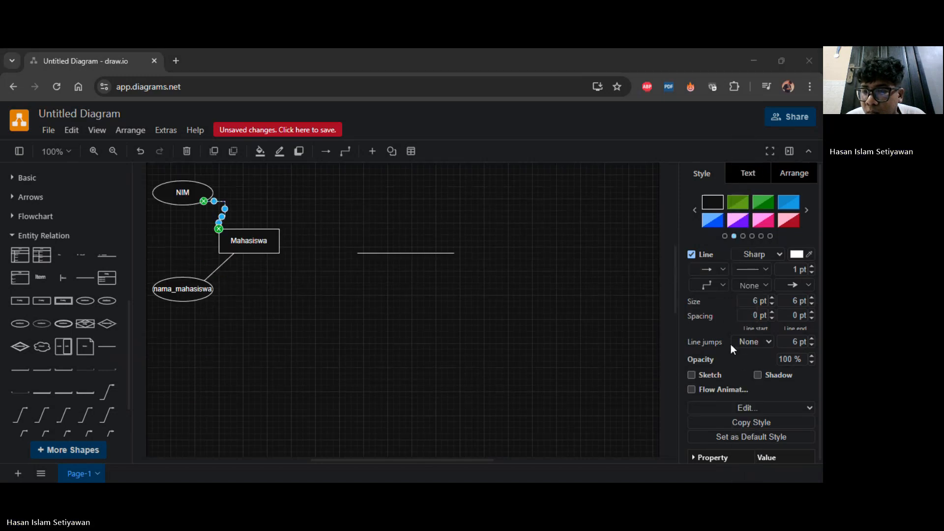
left_click(704, 286)
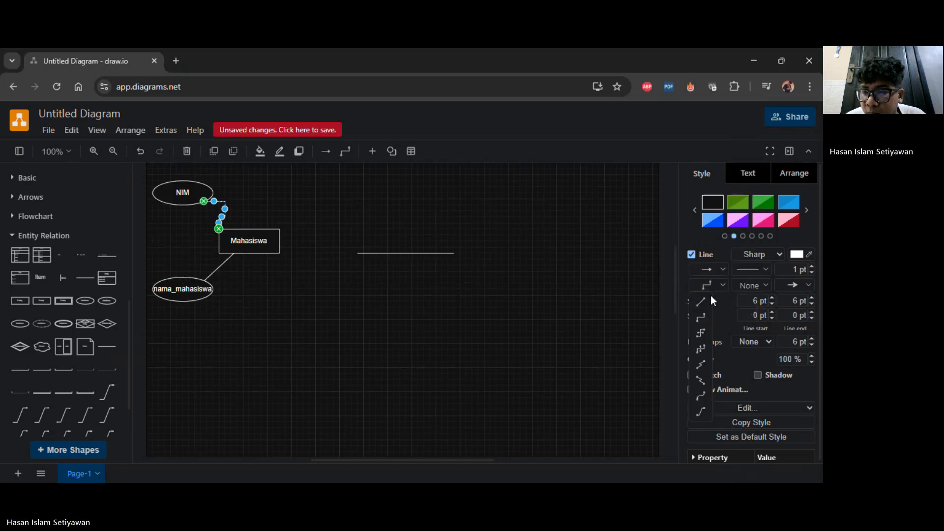
left_click(702, 300)
left_click(333, 284)
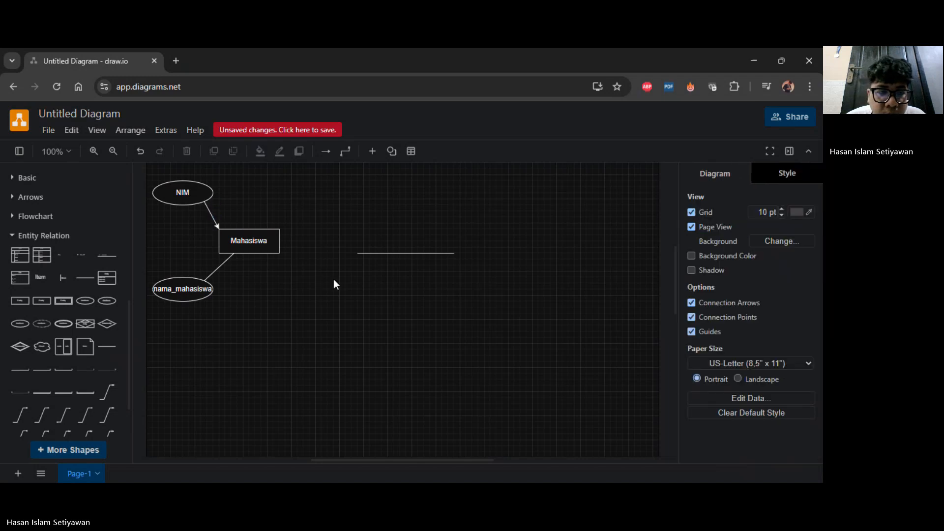
- Replace the arrow between NIM and Mahasiswa with a copy of the plain nama_mahasiswa line, attached to the NIM attribute and the Mahasiswa entity's top edge
left_click(210, 213)
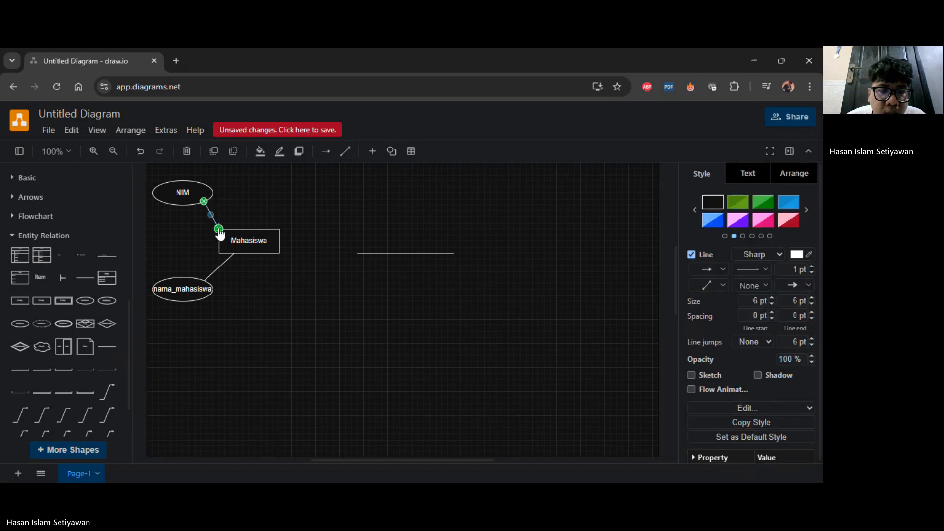
key("Delete")
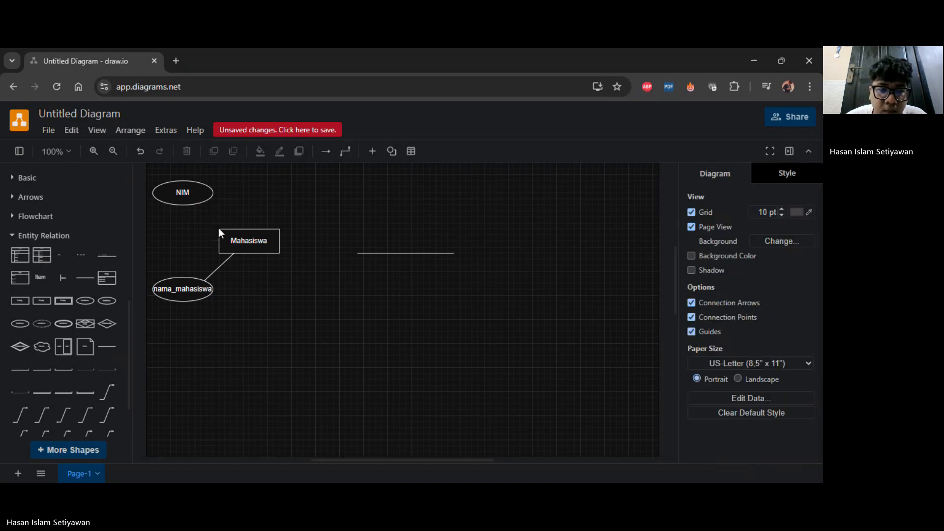
left_click(220, 265)
left_click_drag(224, 265, 200, 203)
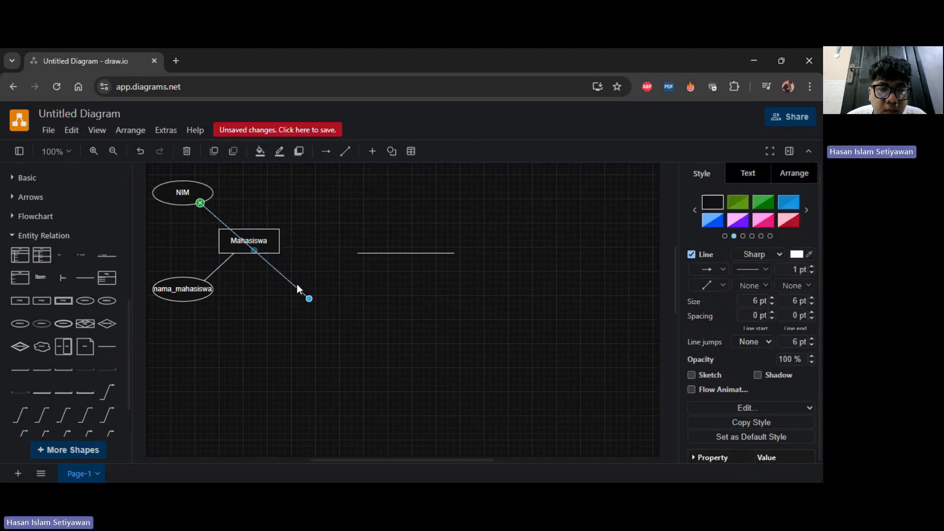
left_click_drag(309, 299, 221, 227)
left_click(281, 264)
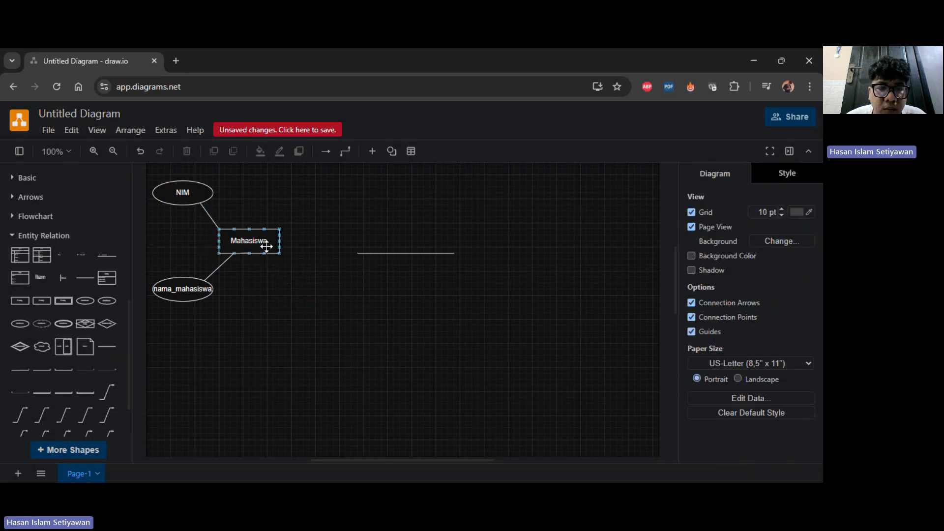
left_click(211, 211)
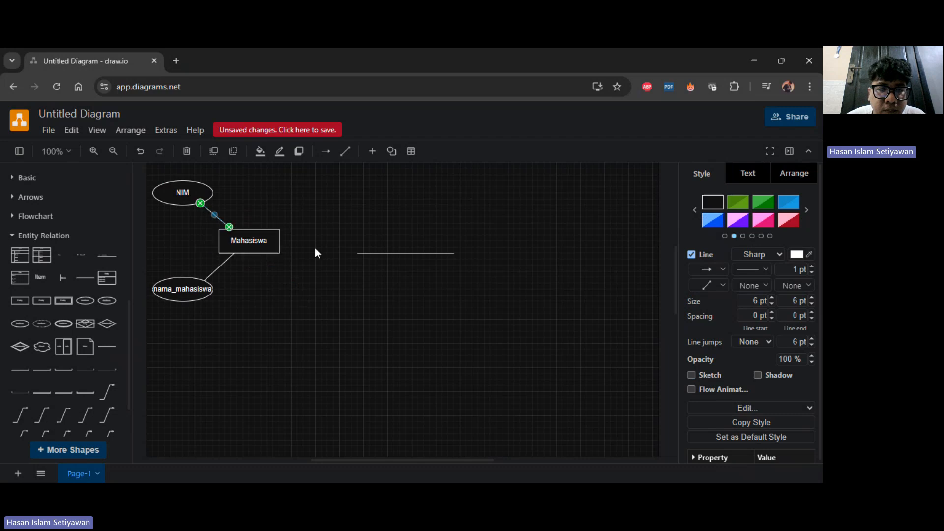
- Delete the unattached horizontal line to the right of the Mahasiswa entity
left_click(359, 254)
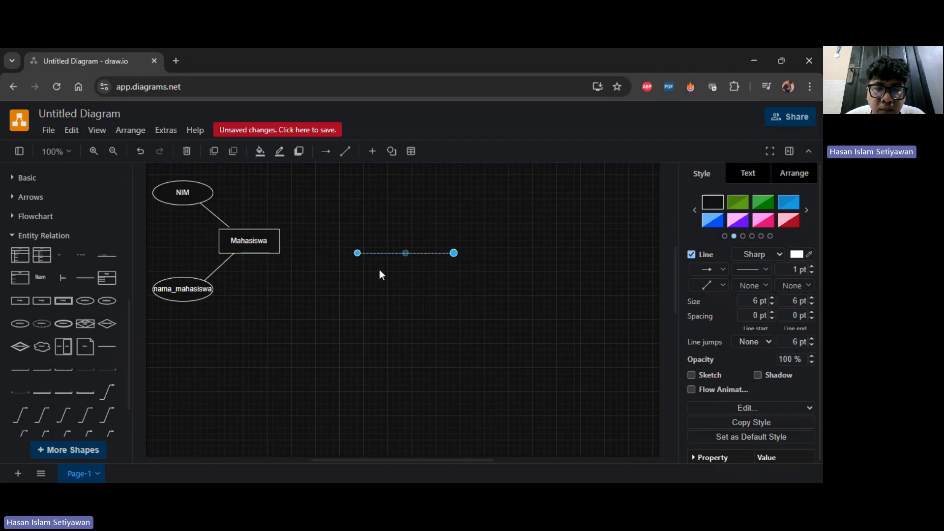
left_click(452, 252)
left_click(425, 251)
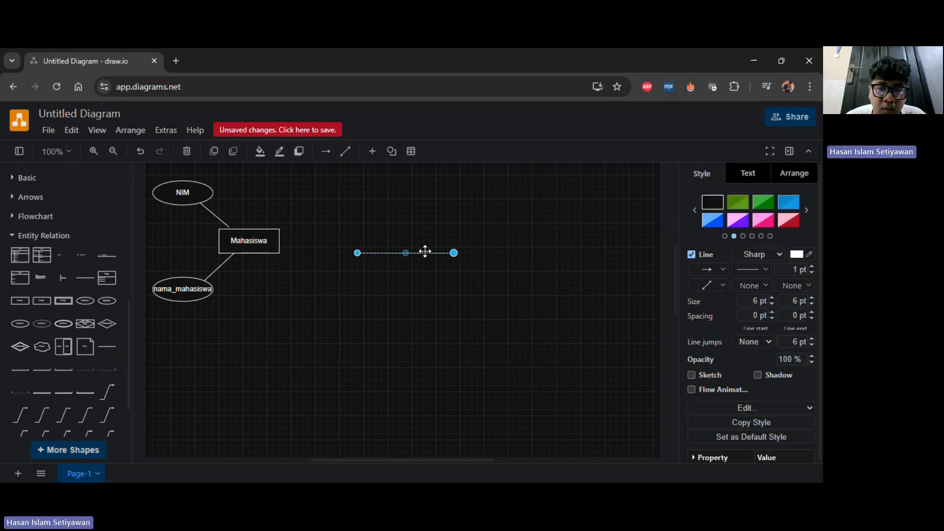
key("Delete")
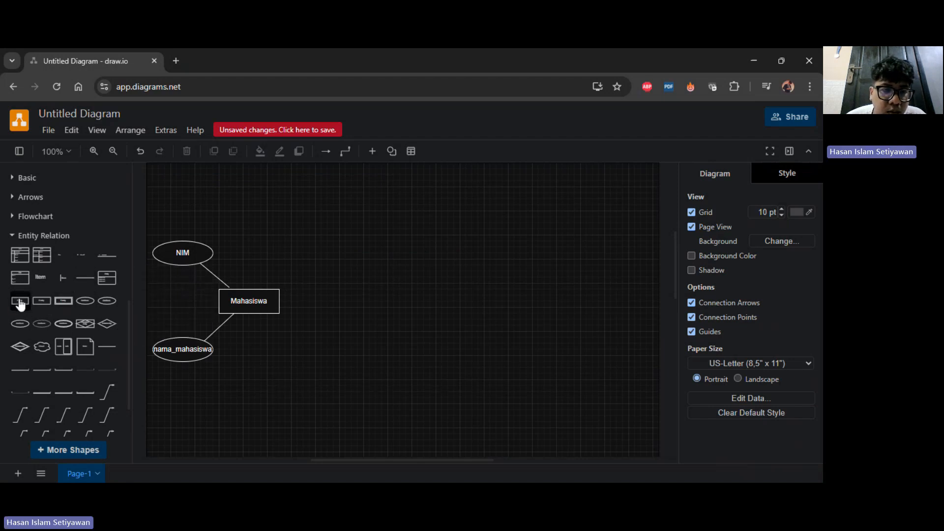
- Add an Entity rectangle labelled MataKuliah and place it to the right of Mahasiswa, level with it
left_click(20, 301)
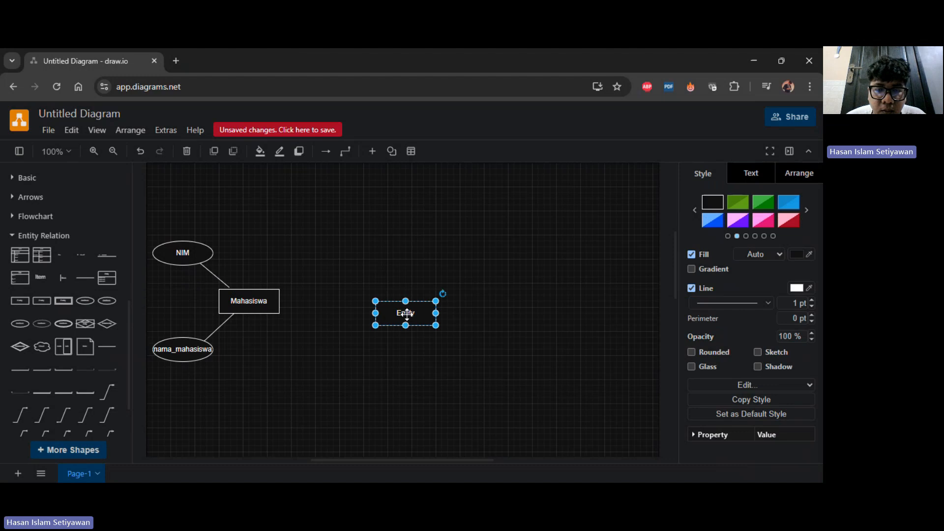
left_click_drag(407, 314, 395, 303)
double_click(420, 302)
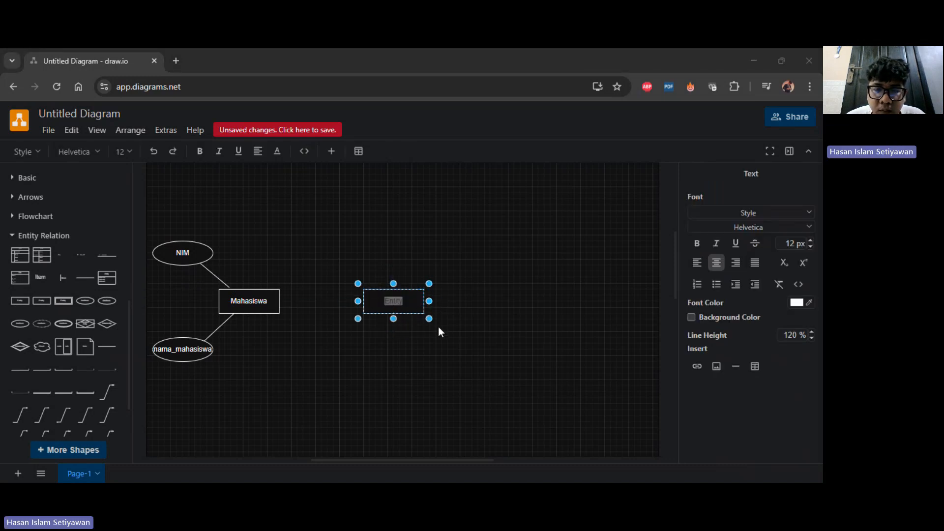
key("alt+Tab")
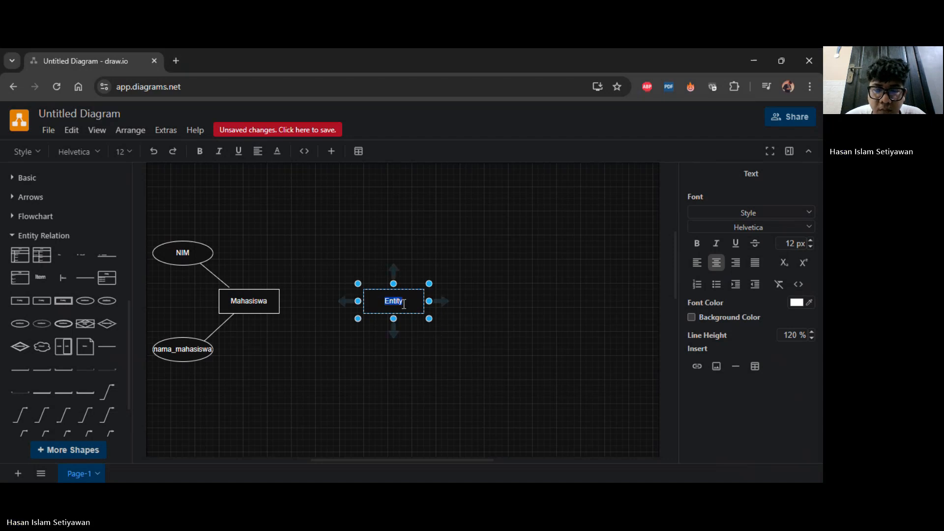
type("MataKuliah")
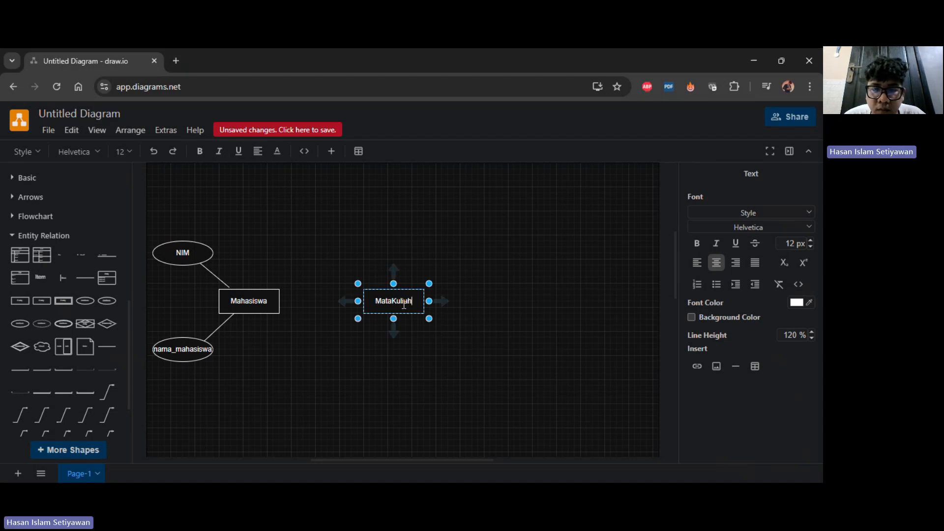
left_click_drag(404, 303, 437, 314)
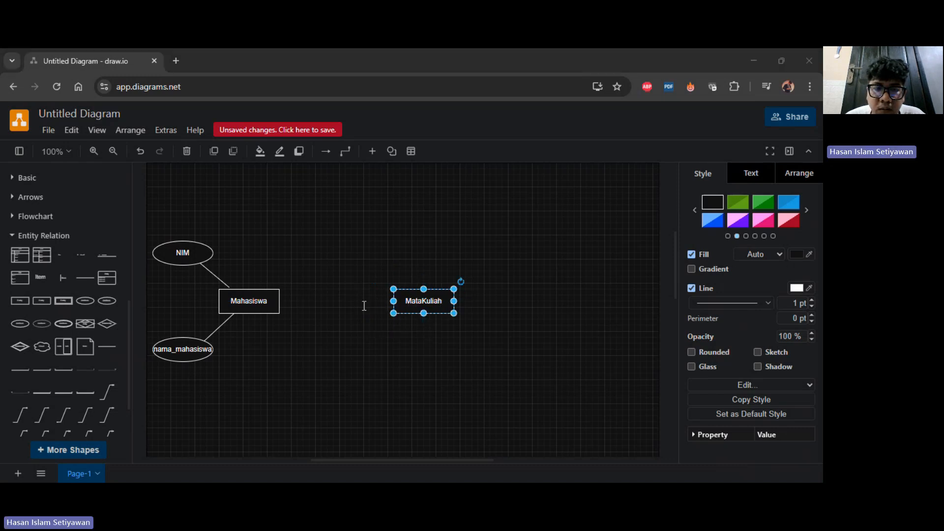
left_click(462, 336)
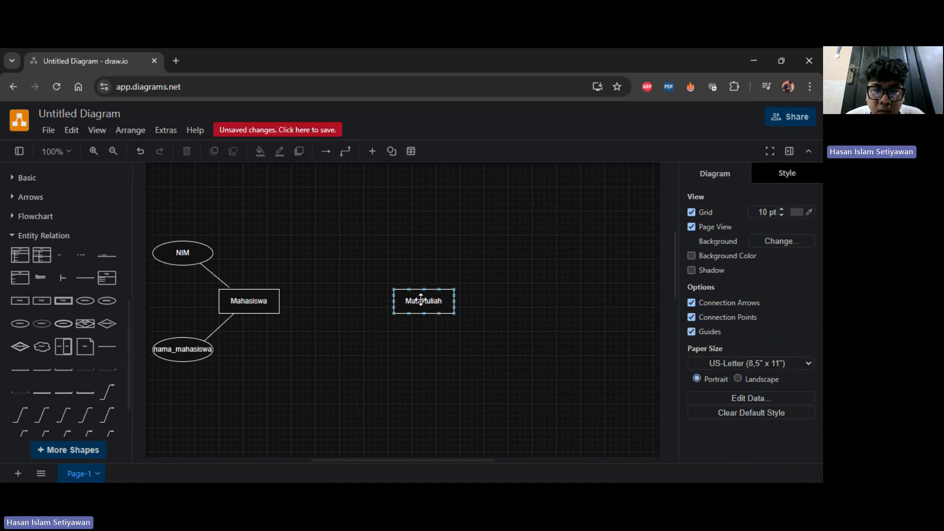
- Duplicate the MataKuliah entity, label the copy Dosen, and place it farther right on the same row
left_click_drag(421, 300, 511, 305)
double_click(514, 306)
type("Do")
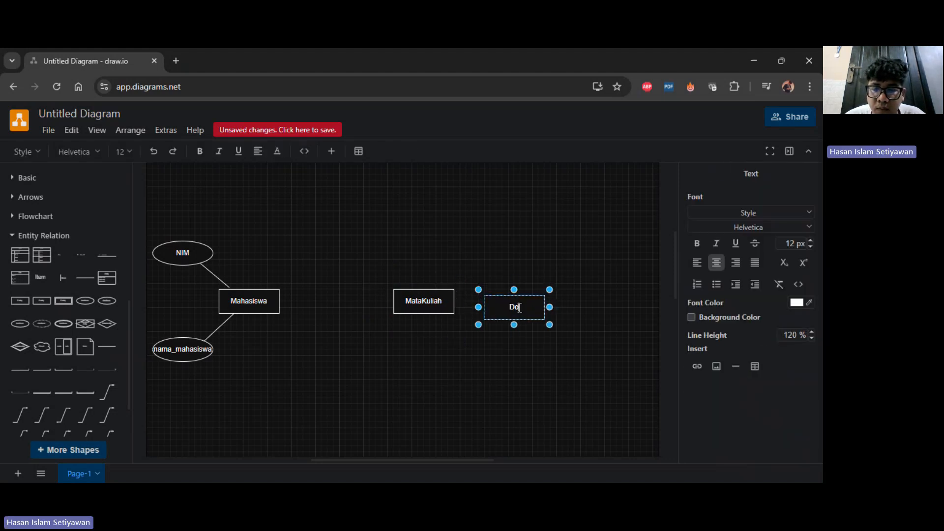
type("sen")
left_click(541, 371)
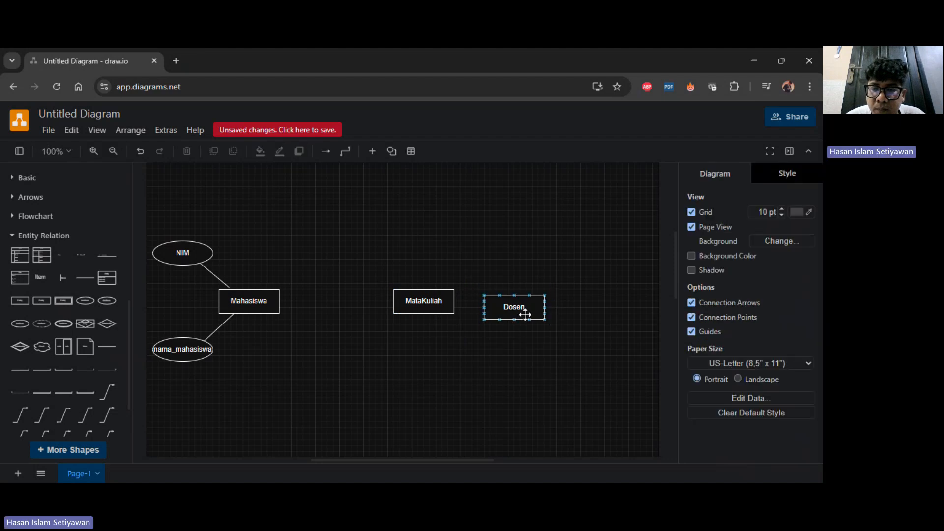
left_click_drag(523, 312, 626, 315)
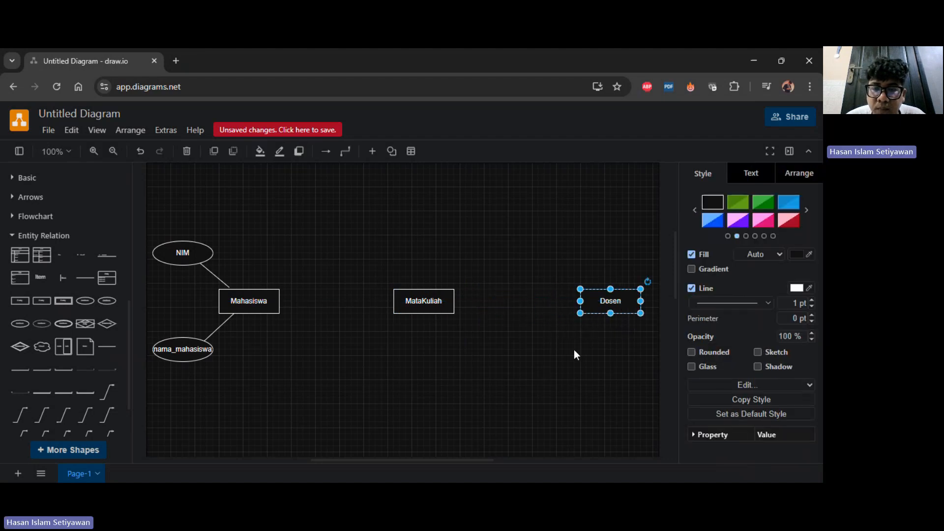
left_click(426, 368)
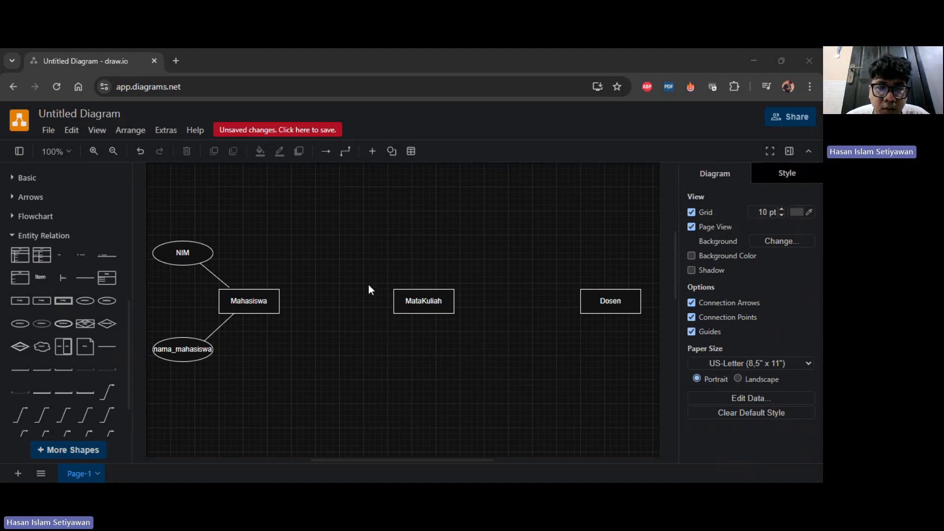
left_click(473, 300)
left_click_drag(85, 301, 428, 244)
double_click(429, 245)
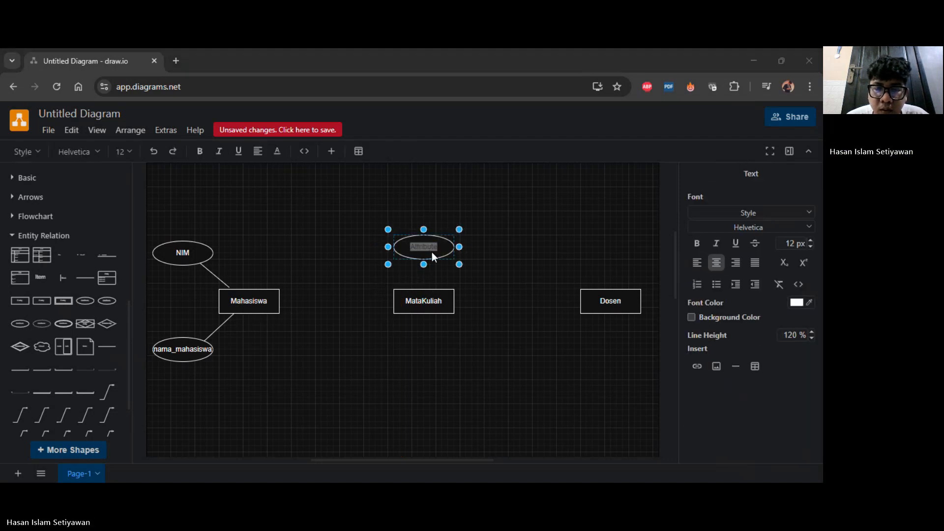
key("Escape")
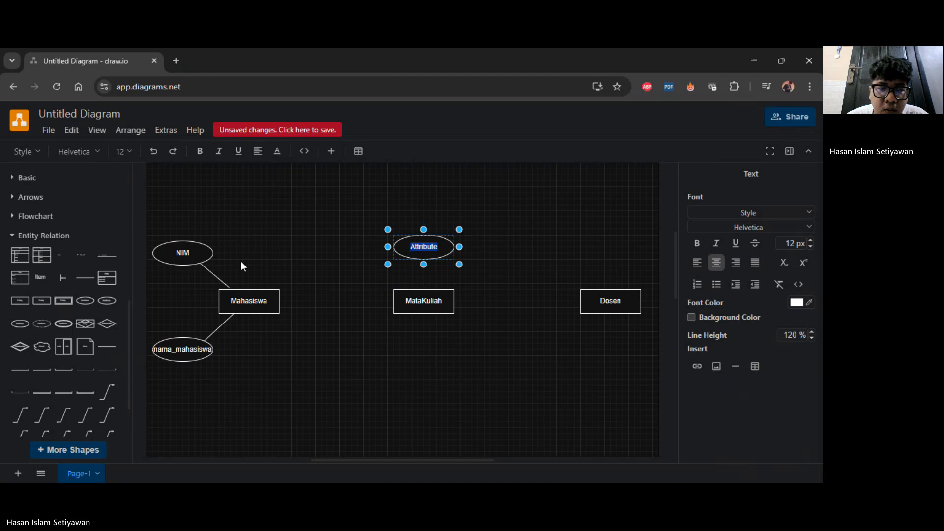
key("Delete")
- Add an underlined key Attribute ellipse labelled kode_mk and centre it above the MataKuliah entity
left_click_drag(109, 304, 430, 251)
double_click(430, 251)
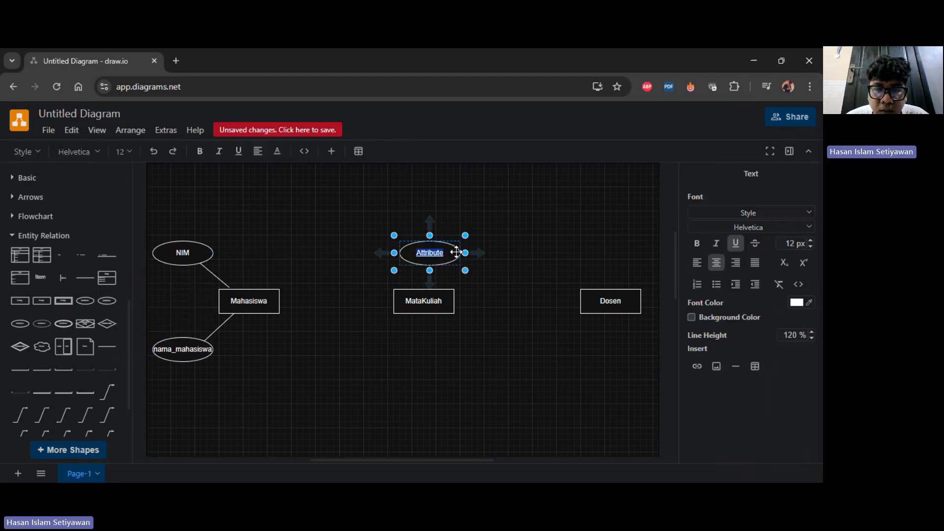
type("K")
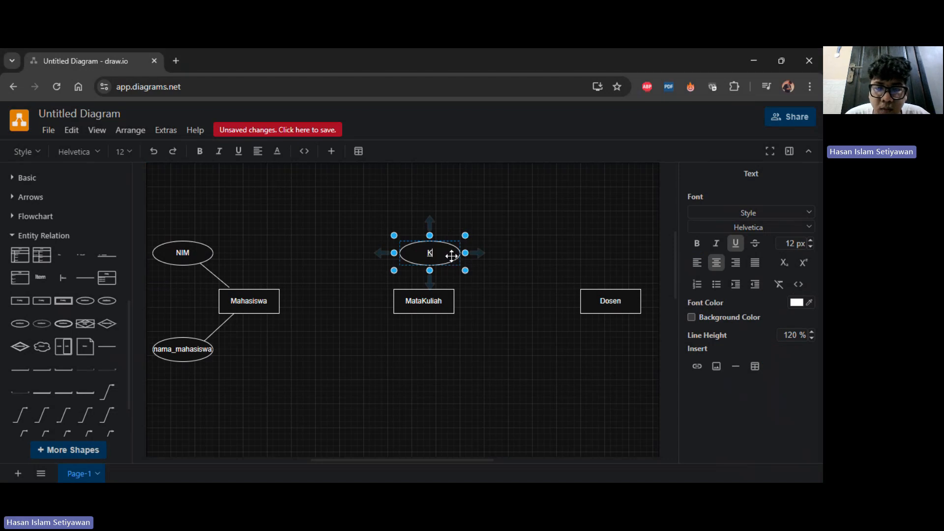
type("ode")
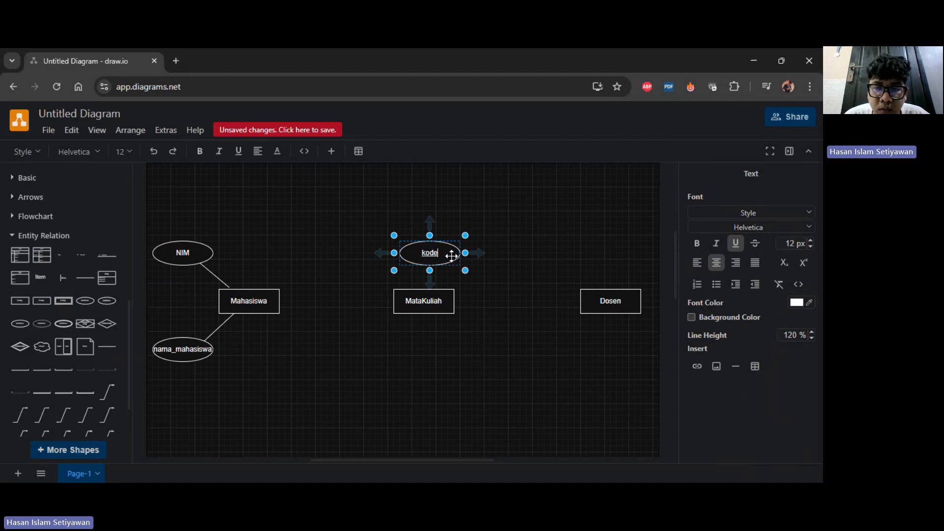
type("_mata")
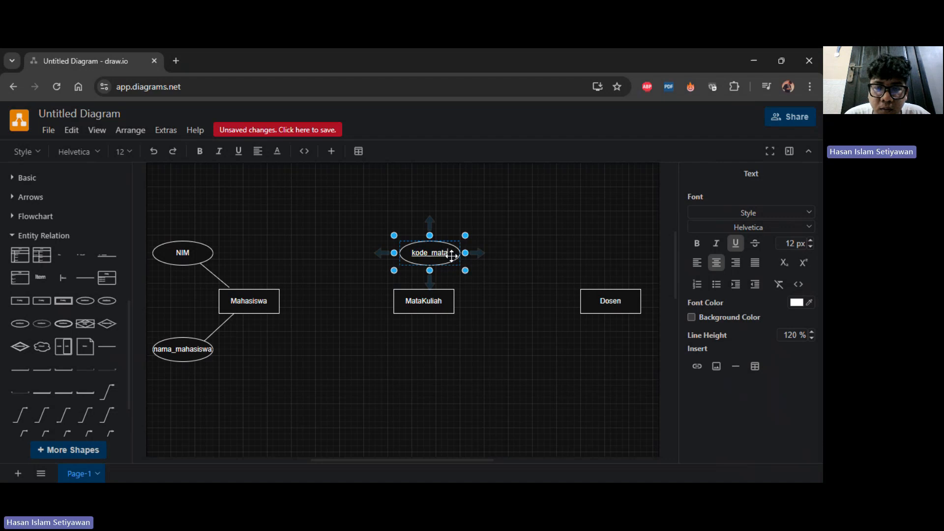
key("BackSpace")
key("BackSpace")
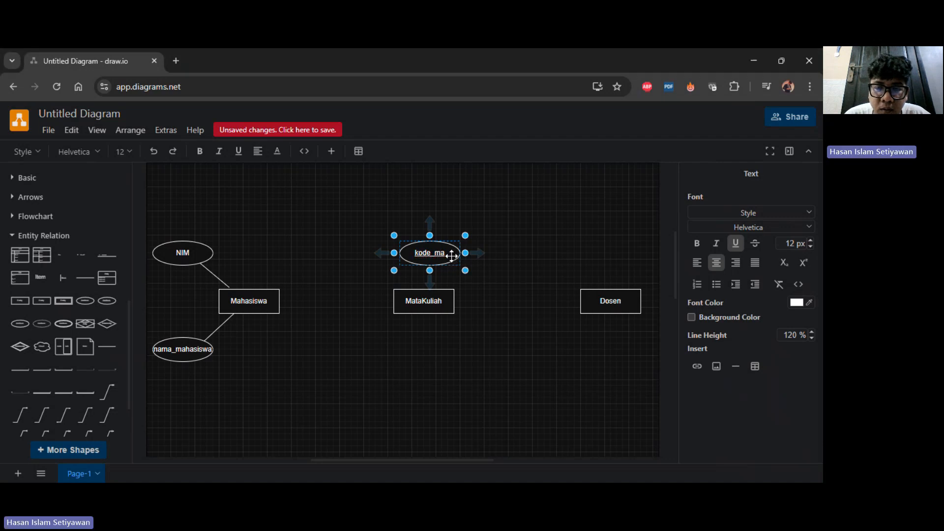
type("k")
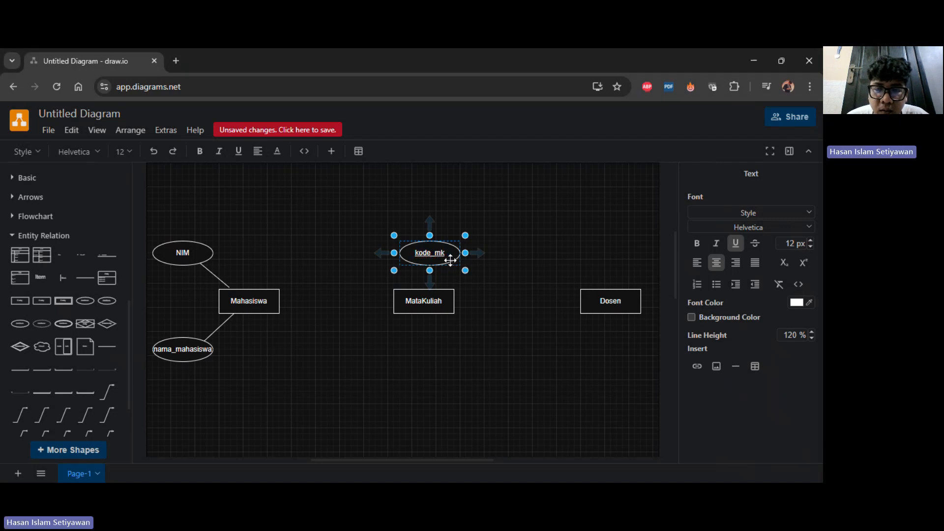
left_click(459, 350)
left_click_drag(423, 252, 417, 252)
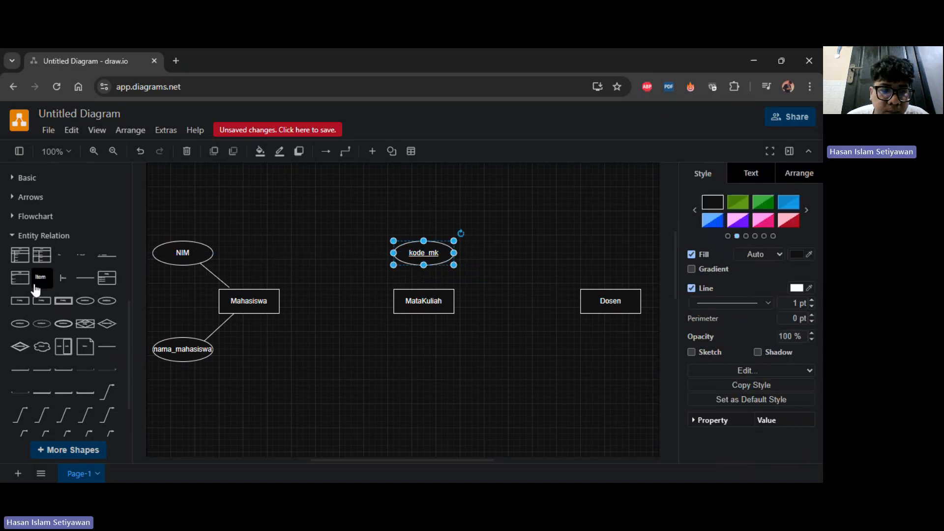
left_click(86, 283)
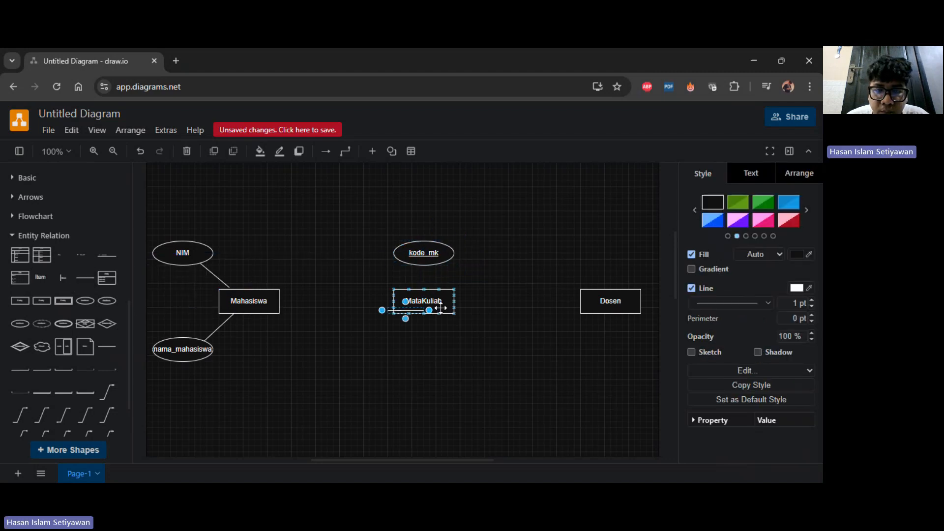
left_click_drag(382, 310, 353, 323)
key("ctrl+z")
key("ctrl+z")
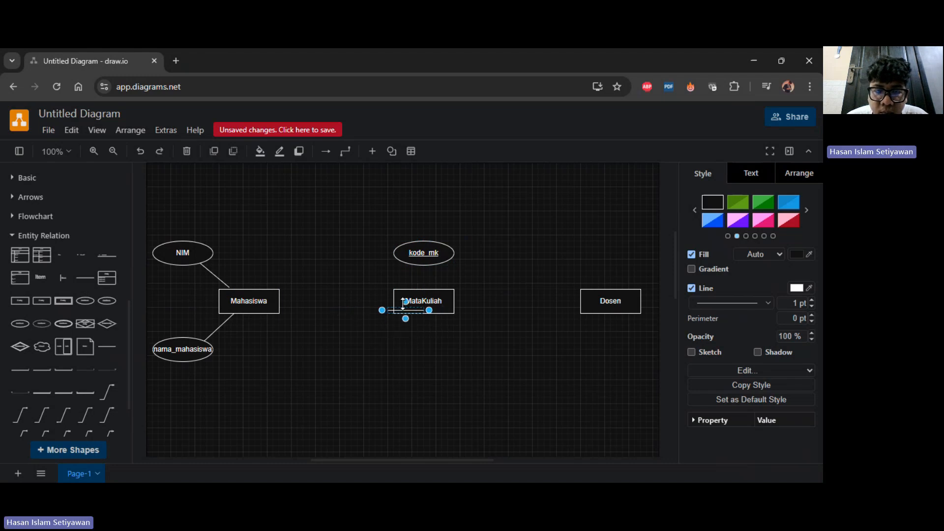
- Insert an undecorated relation line from the bottom of the kode_mk attribute to the top centre of the MataKuliah entity
left_click(106, 347)
left_click_drag(358, 313, 426, 266)
left_click_drag(454, 313, 424, 290)
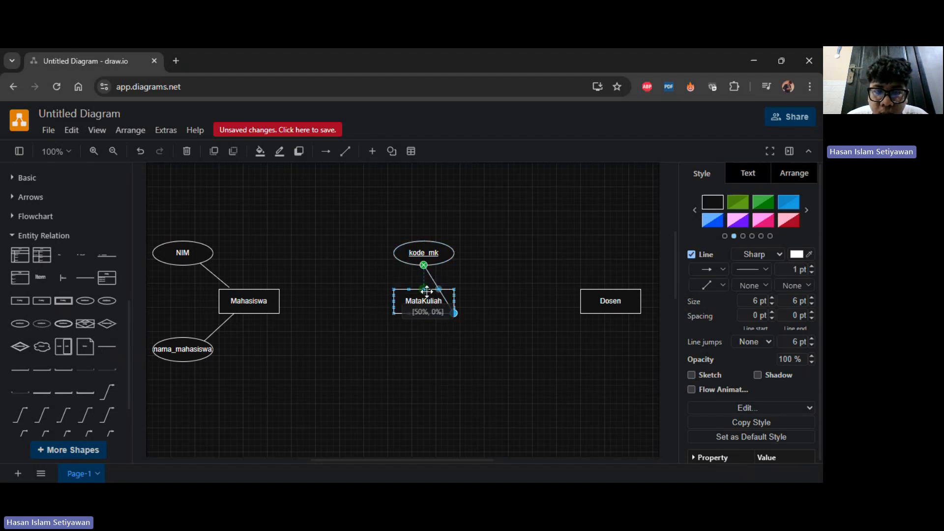
left_click(507, 283)
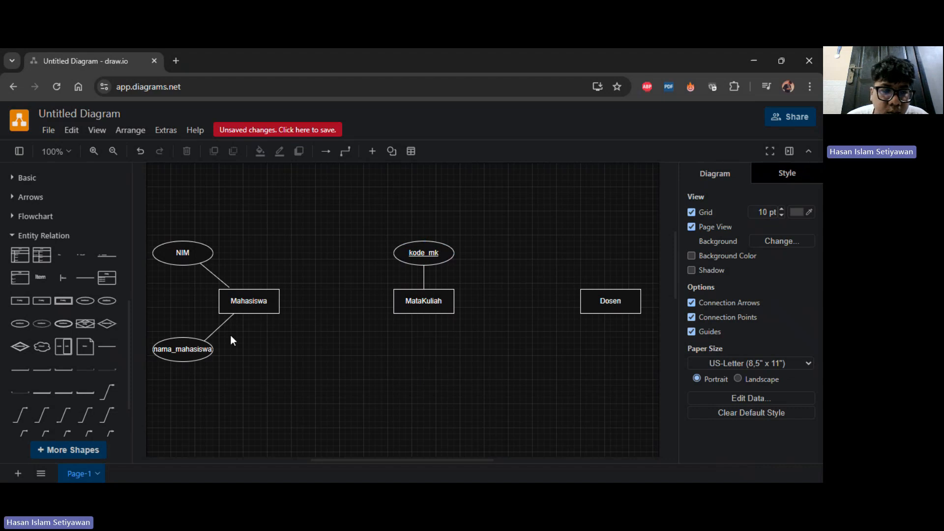
- Add a plain Attribute ellipse labelled nama_mk and centre it below the MataKuliah entity
left_click(100, 307)
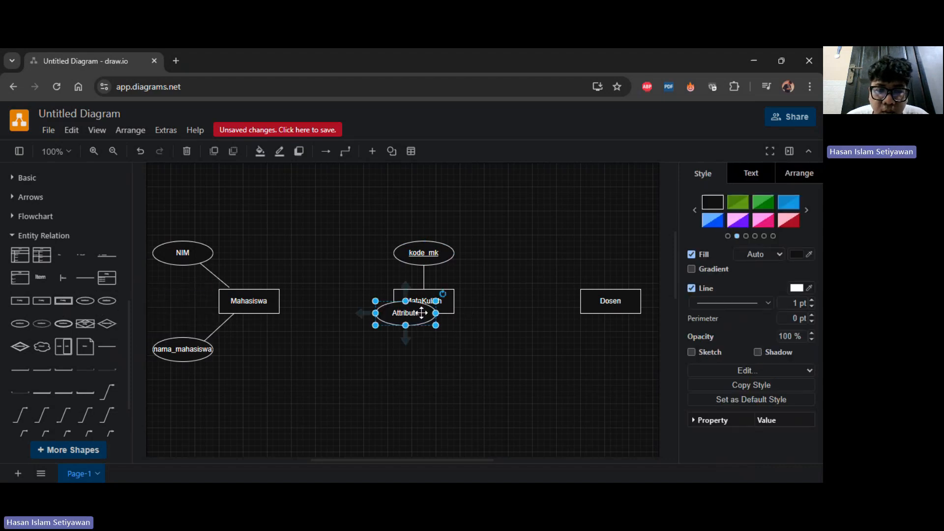
left_click_drag(417, 312, 433, 355)
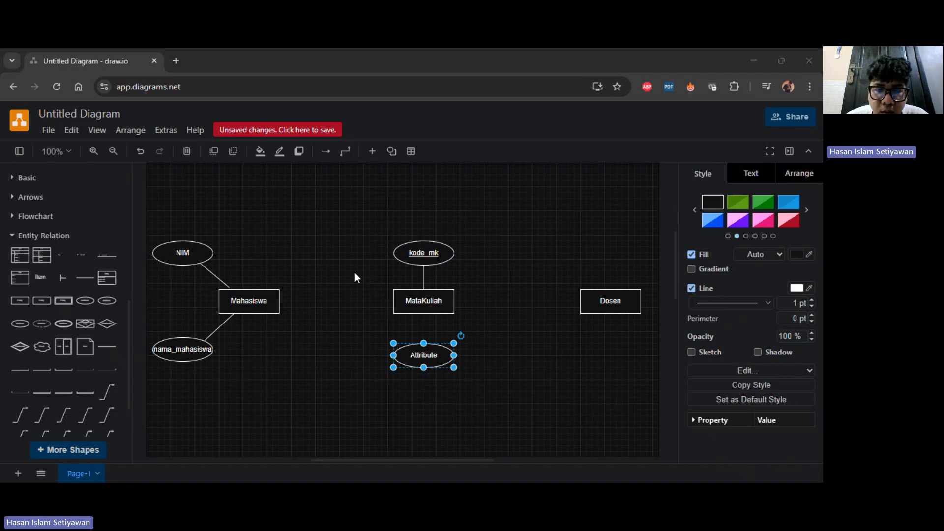
left_click(455, 366)
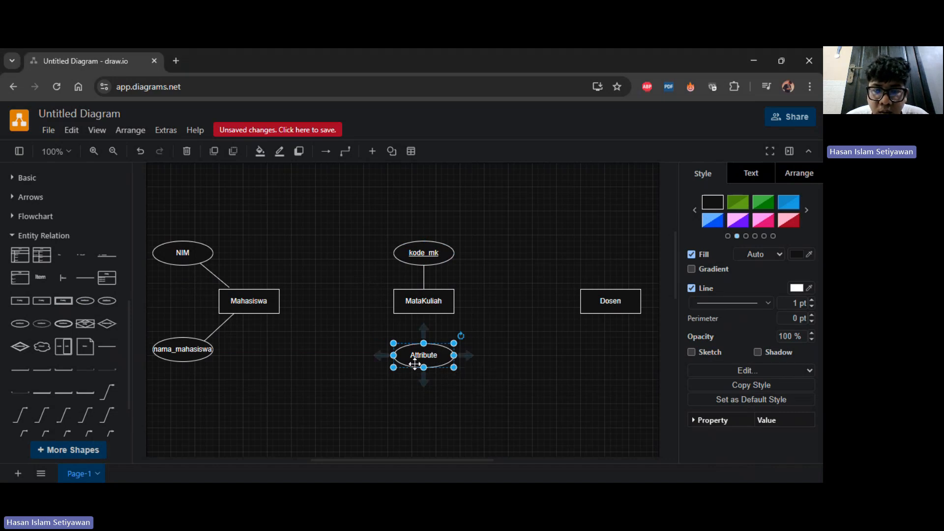
double_click(423, 358)
type("Nama_")
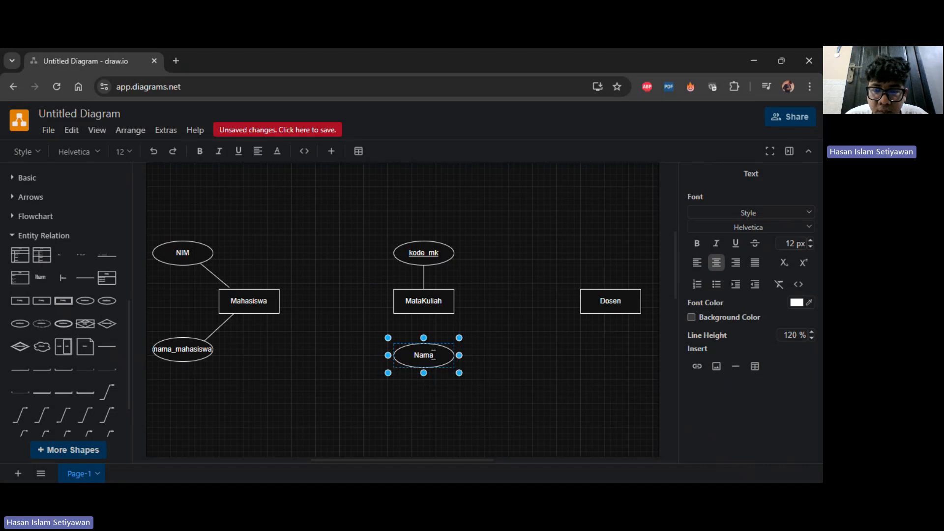
key("BackSpace")
key("BackSpace")
key("BackSpace")
key("BackSpace")
type("n")
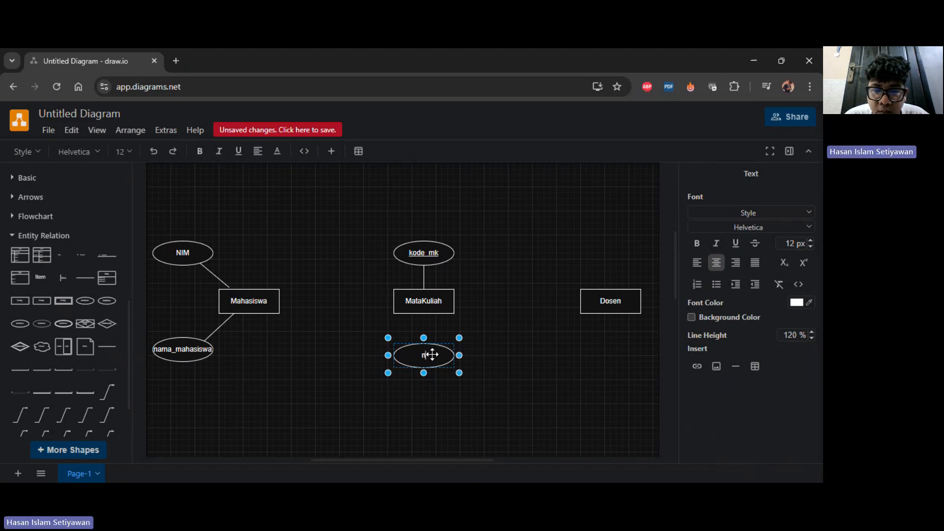
type("ama_")
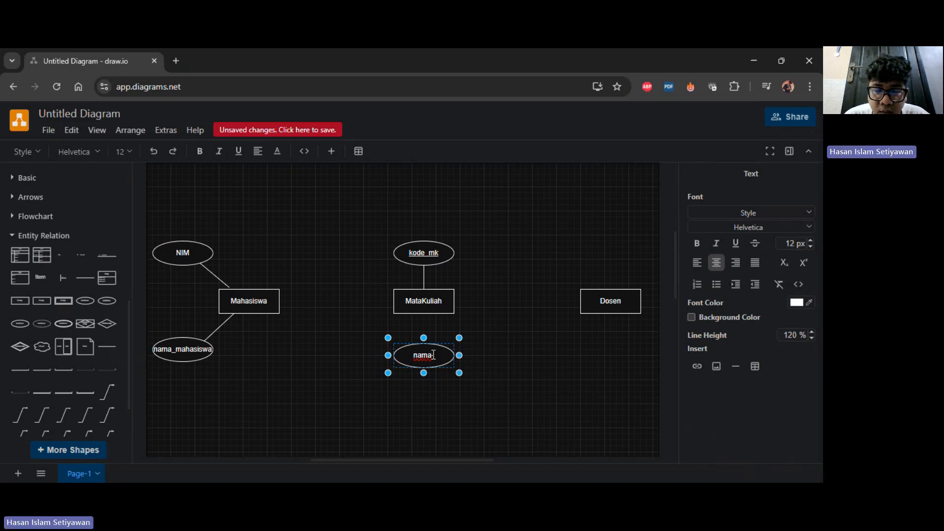
type("mk")
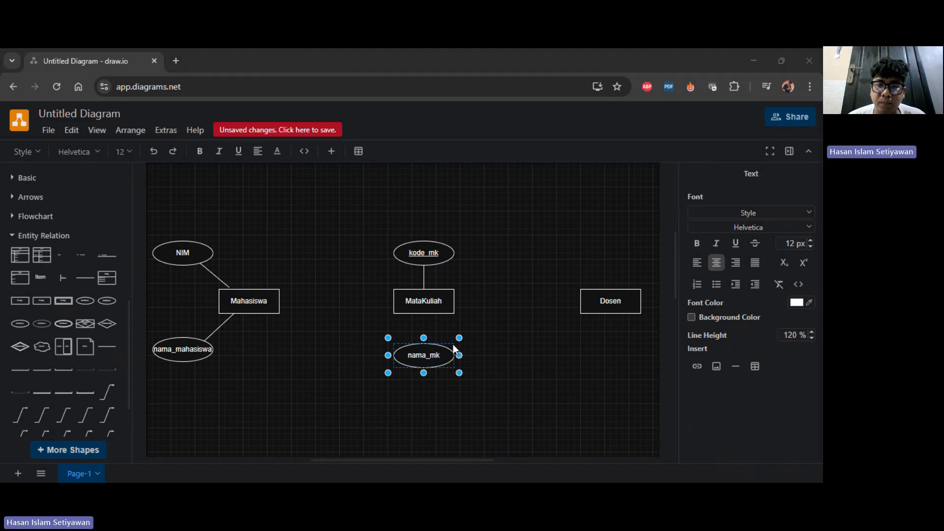
- Move the Dosen entity slightly farther right of MataKuliah, keeping it on the same row
left_click_drag(445, 463, 477, 458)
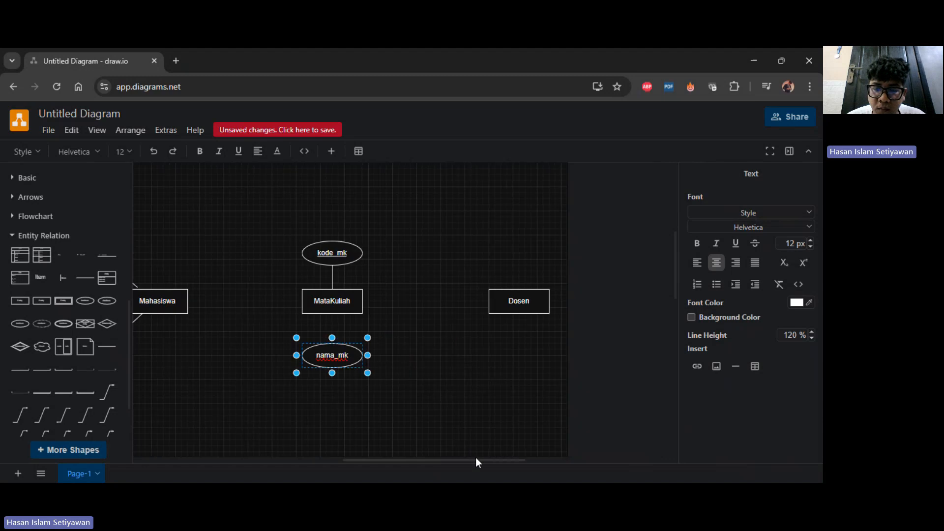
left_click(505, 362)
left_click(523, 302)
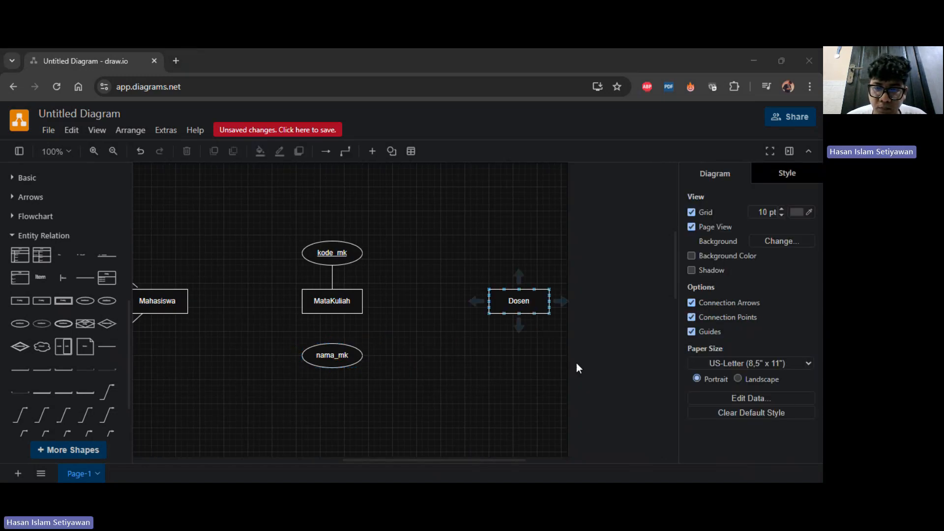
left_click_drag(512, 305, 542, 301)
left_click(497, 339)
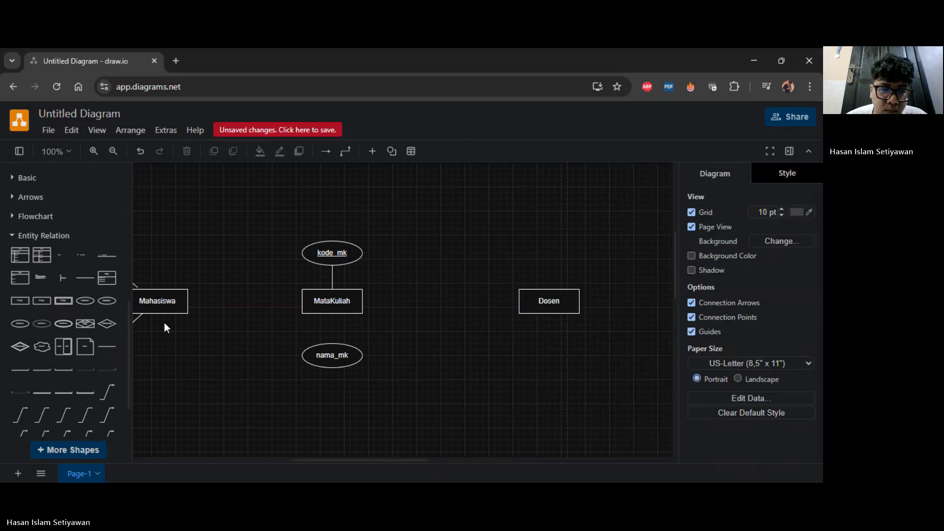
- Insert an undecorated relation line from the bottom centre of the MataKuliah entity to the top of the nama_mk attribute
left_click(112, 346)
left_click_drag(355, 313, 332, 313)
left_click_drag(452, 314, 331, 341)
left_click(461, 335)
- Nudge the Dosen entity slightly to the left along its row
left_click(549, 304)
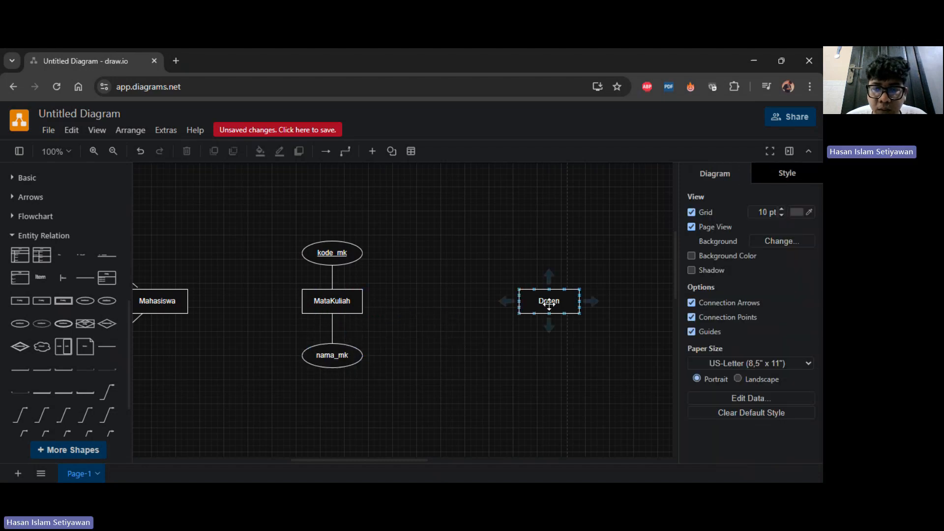
left_click_drag(549, 303, 544, 305)
left_click(472, 325)
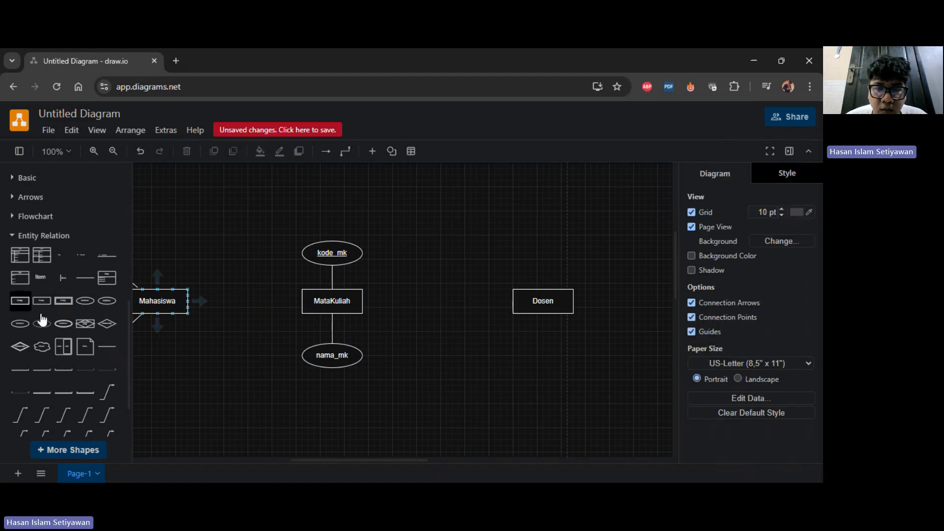
- Add two plain Attribute ellipses, centring one above and one below the Dosen entity
left_click(321, 247)
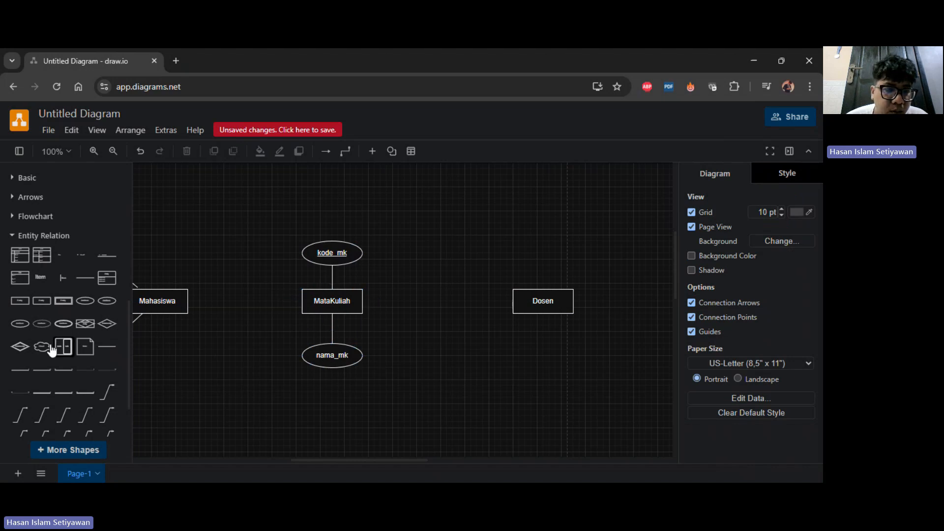
mouse_move(81, 320)
left_click(163, 305)
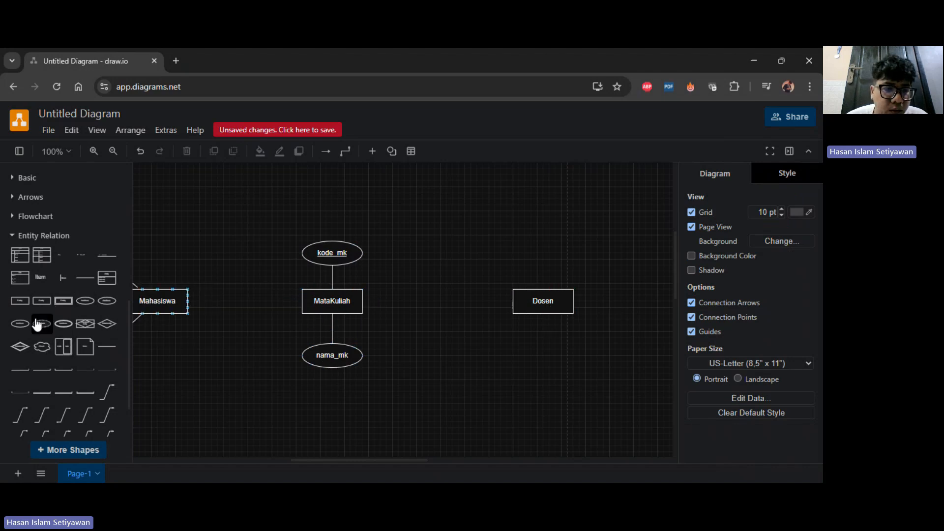
left_click(88, 305)
left_click_drag(400, 312, 542, 250)
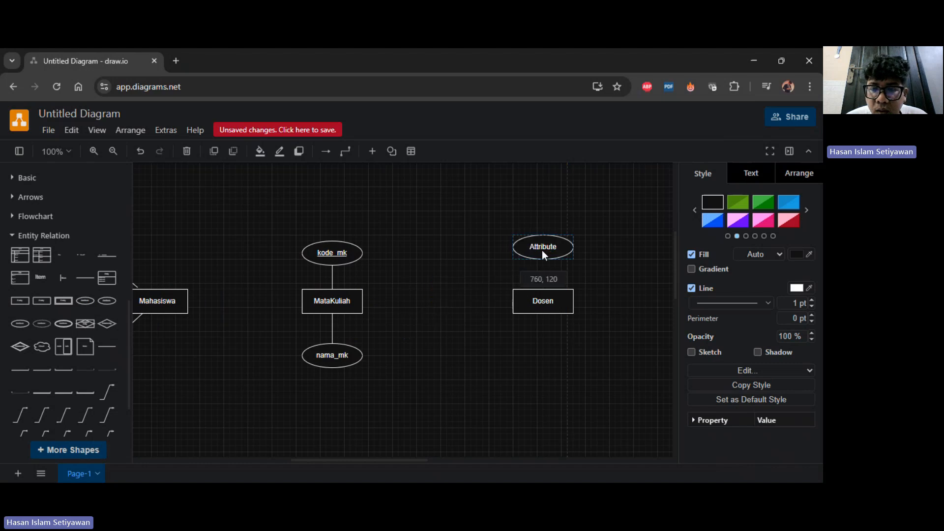
left_click(541, 347)
left_click_drag(105, 305, 509, 333)
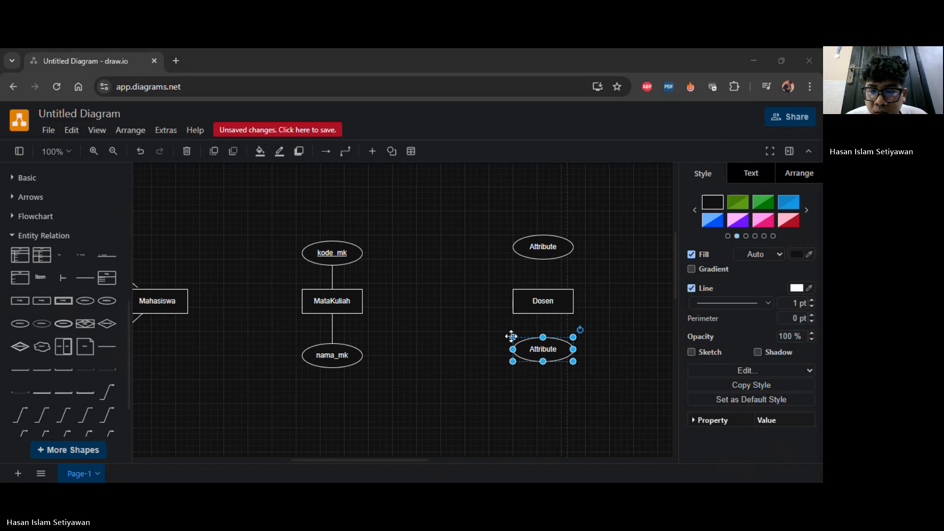
- Replace the plain attribute above Dosen with an underlined key Attribute ellipse labelled NID, level with kode_mk
left_click(537, 249)
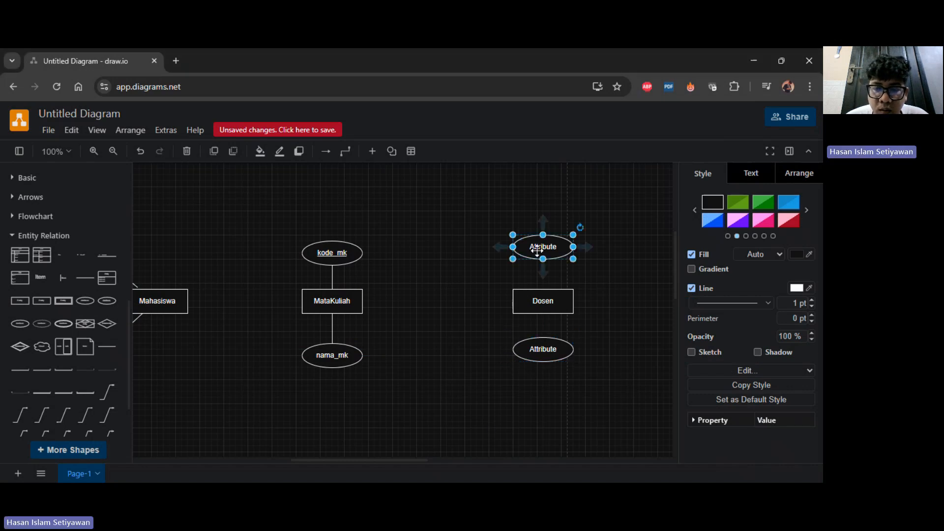
key("Delete")
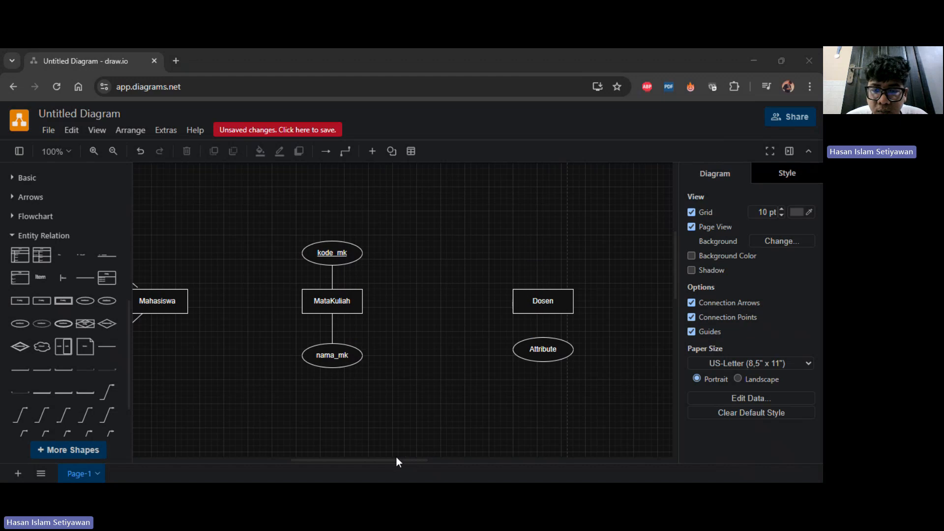
left_click(450, 450)
left_click(67, 302)
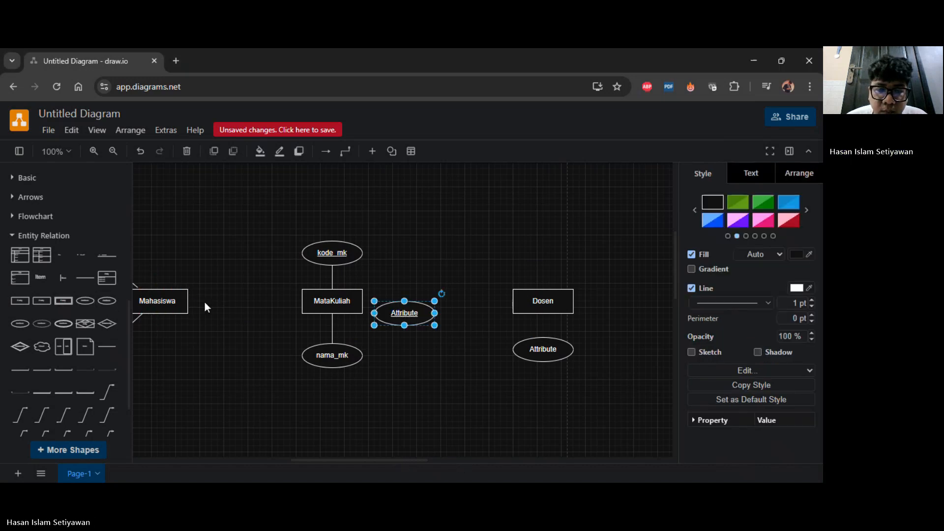
double_click(413, 315)
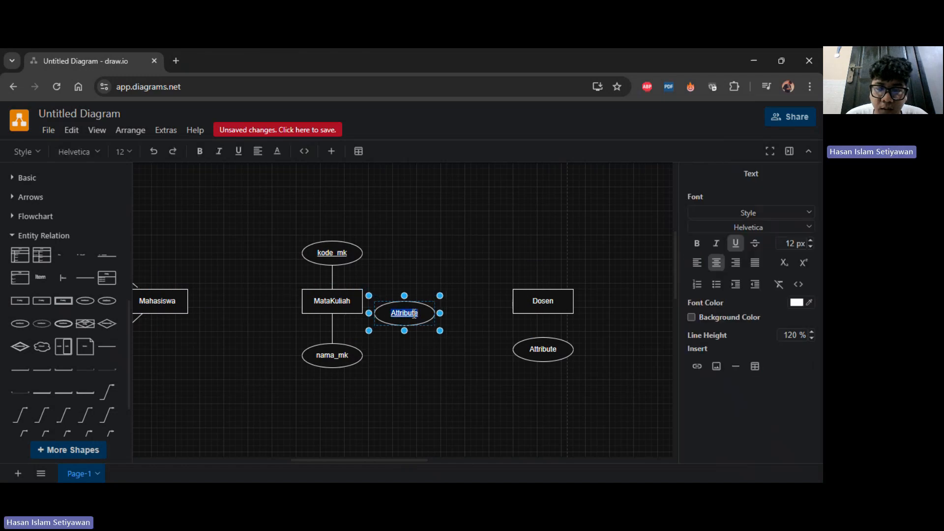
type("NIM")
key("BackSpace")
type("D")
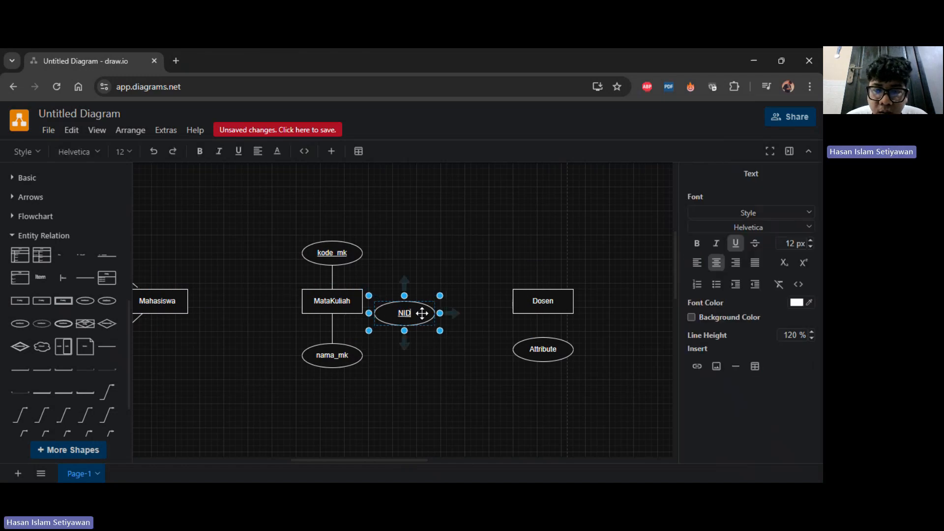
left_click_drag(421, 312, 547, 247)
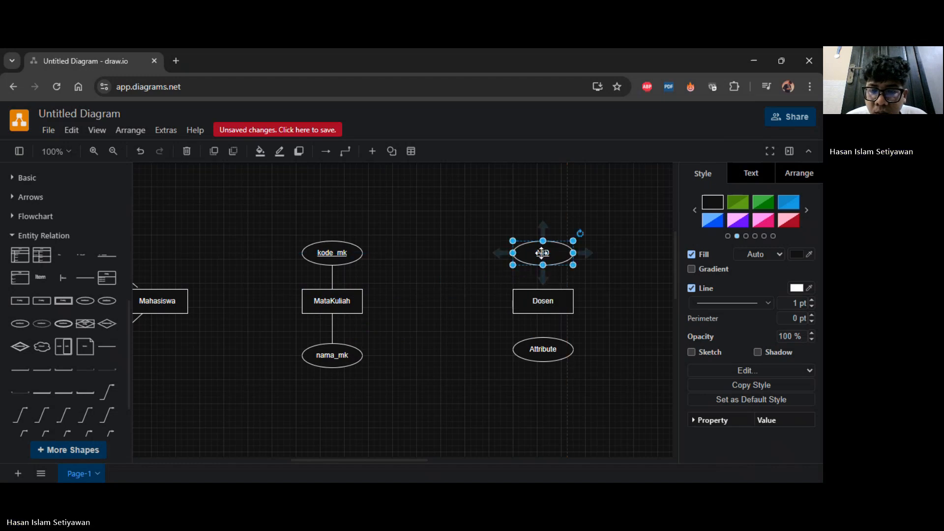
left_click(557, 286)
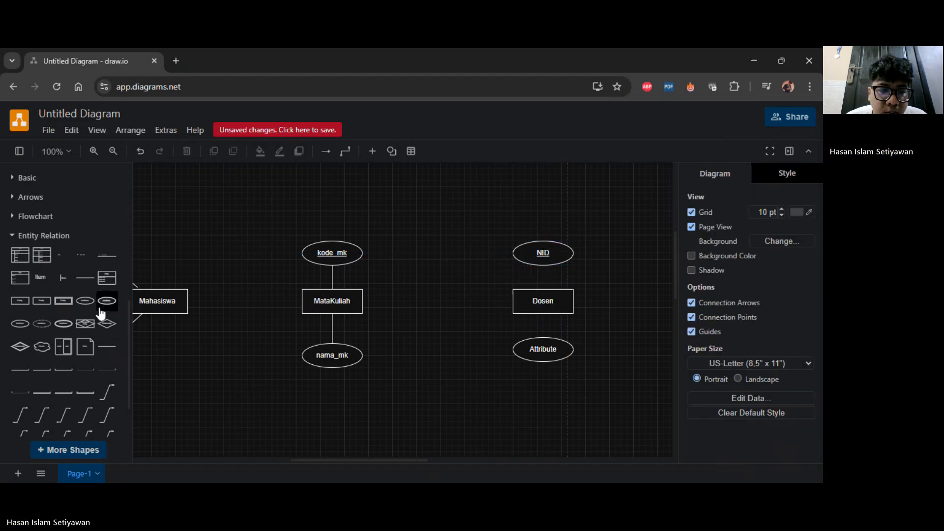
- Insert an undecorated relation line from the bottom of the NID attribute to the top centre of the Dosen entity
left_click(107, 346)
left_click_drag(453, 313, 545, 291)
left_click(537, 296)
left_click(537, 329)
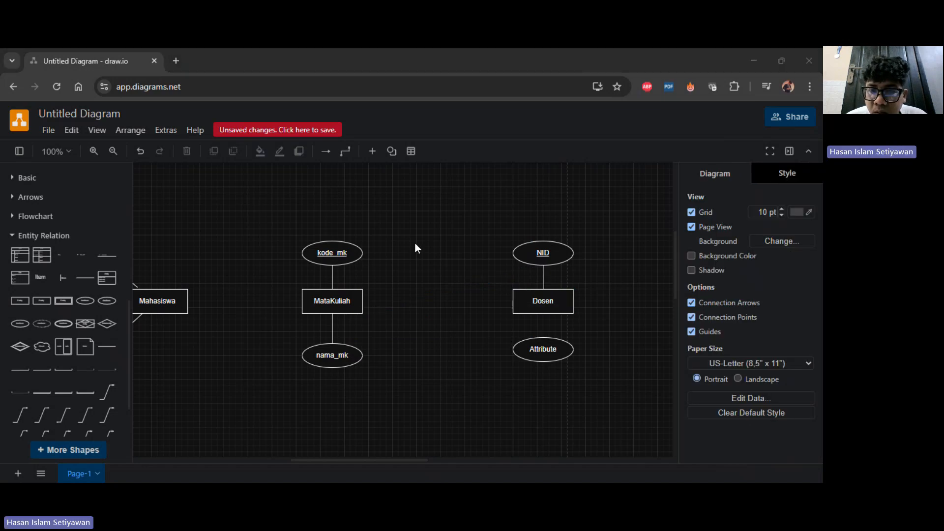
- Label the attribute below the Dosen entity nama_dosen
double_click(541, 350)
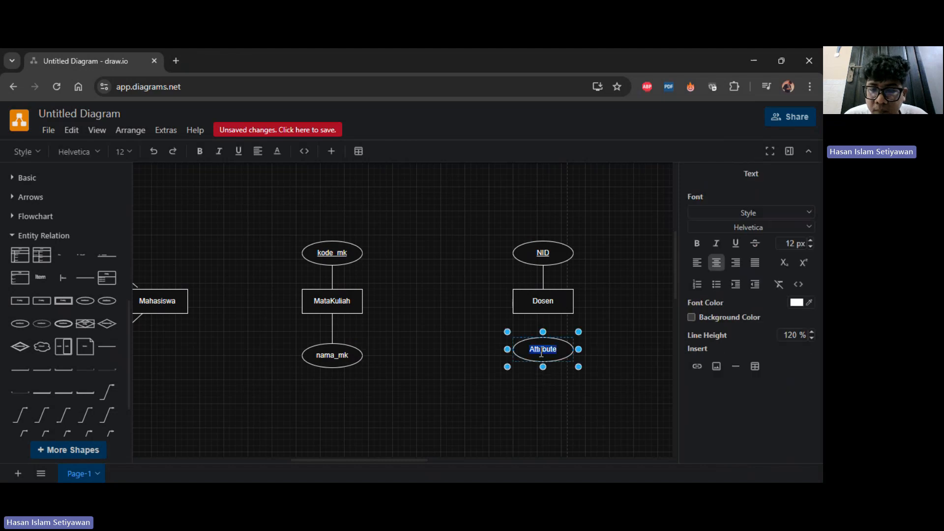
type("nama")
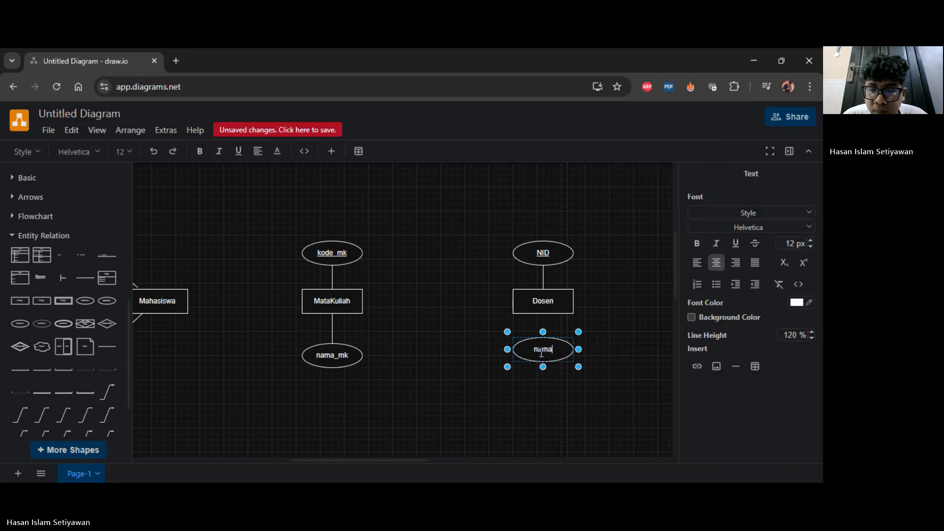
type("_")
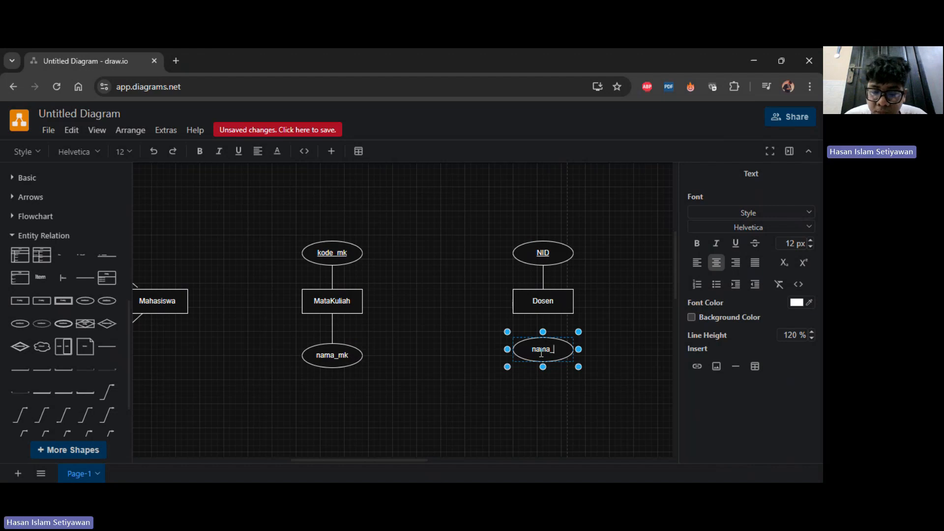
type("dosen")
left_click(421, 389)
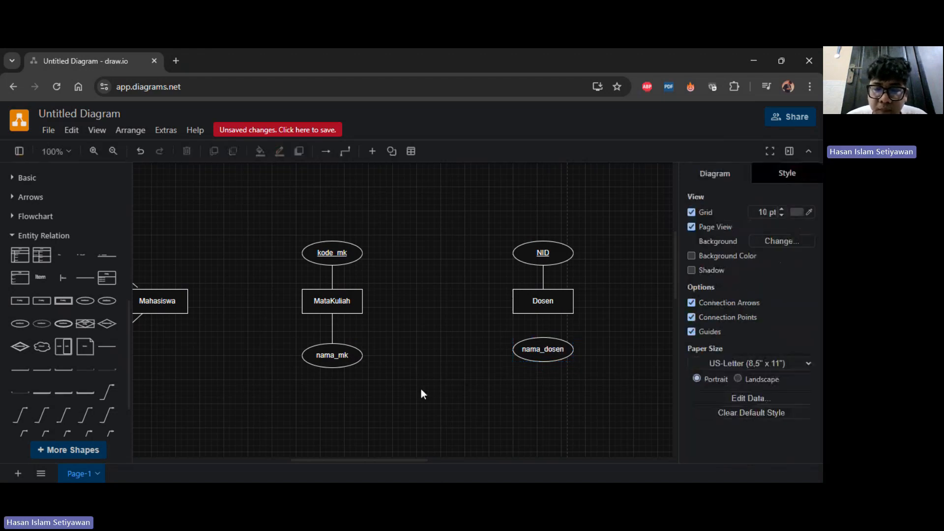
- Move MataKuliah together with its kode_mk and nama_mk attributes and connecting lines farther right, away from Mahasiswa
scroll(383, 393, "left", 5)
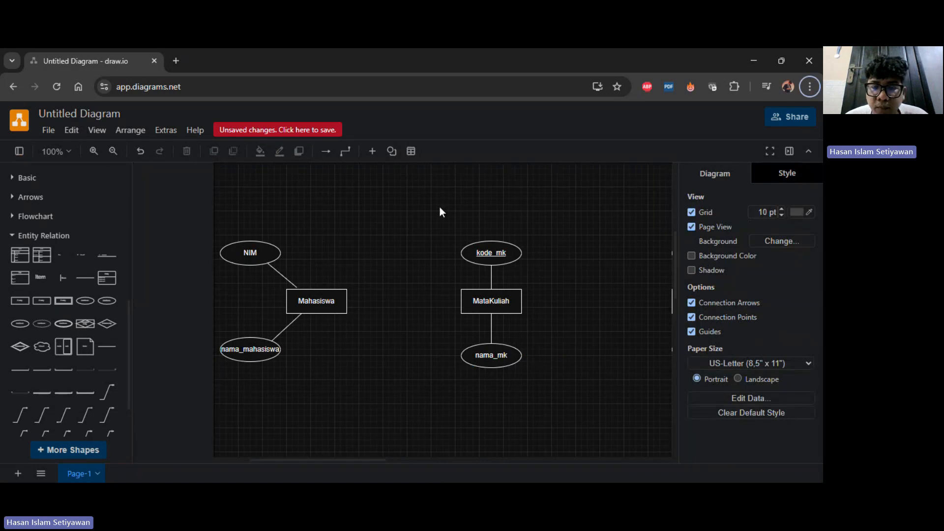
left_click_drag(439, 207, 573, 374)
left_click_drag(499, 369, 531, 356)
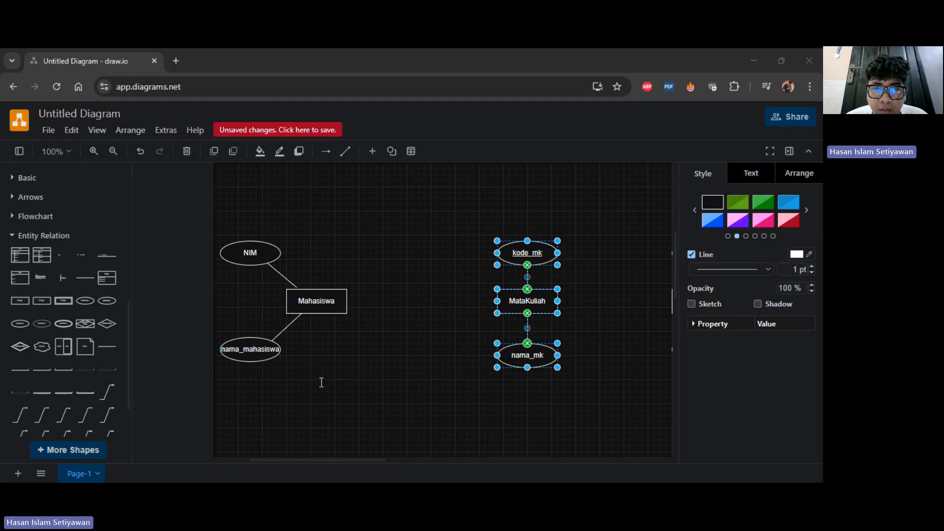
left_click(387, 356)
- Add a Relationship diamond between the Mahasiswa and MataKuliah entities, level with them and closer to Mahasiswa
left_click_drag(371, 463, 387, 459)
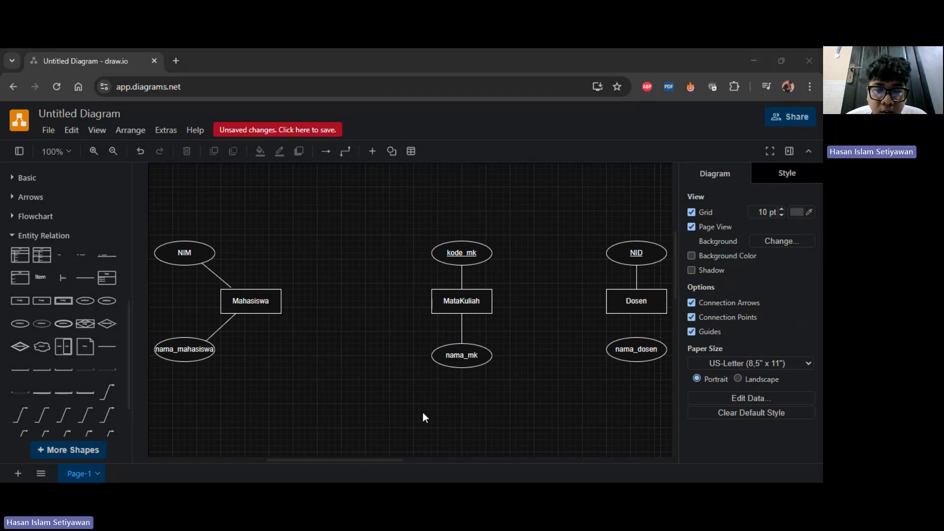
left_click(384, 365)
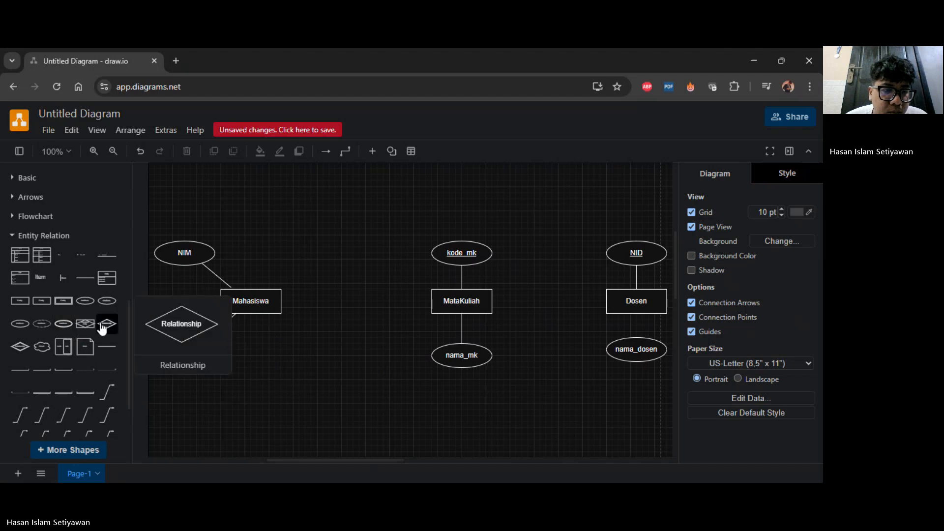
left_click_drag(109, 327, 333, 301)
left_click(291, 380)
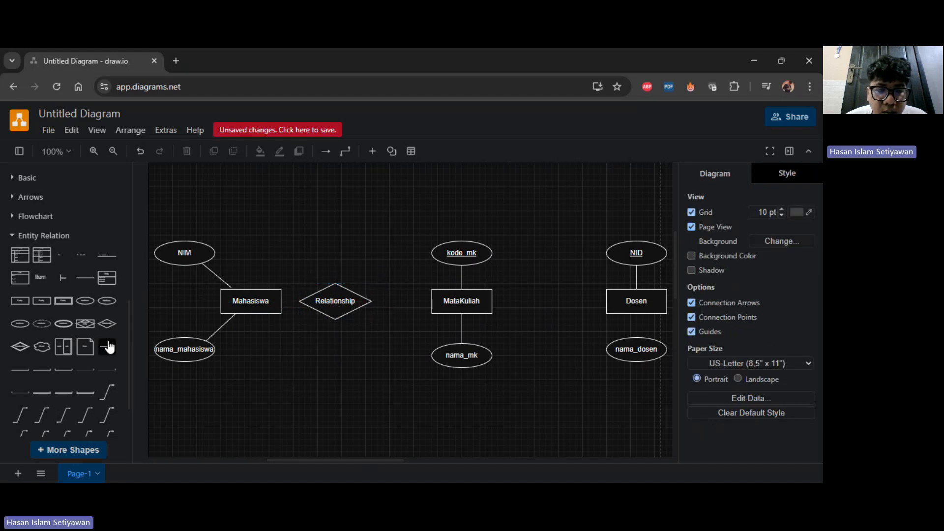
- Try inserting an undecorated relation line beside the Relationship diamond, and undo the insertion
left_click(108, 348)
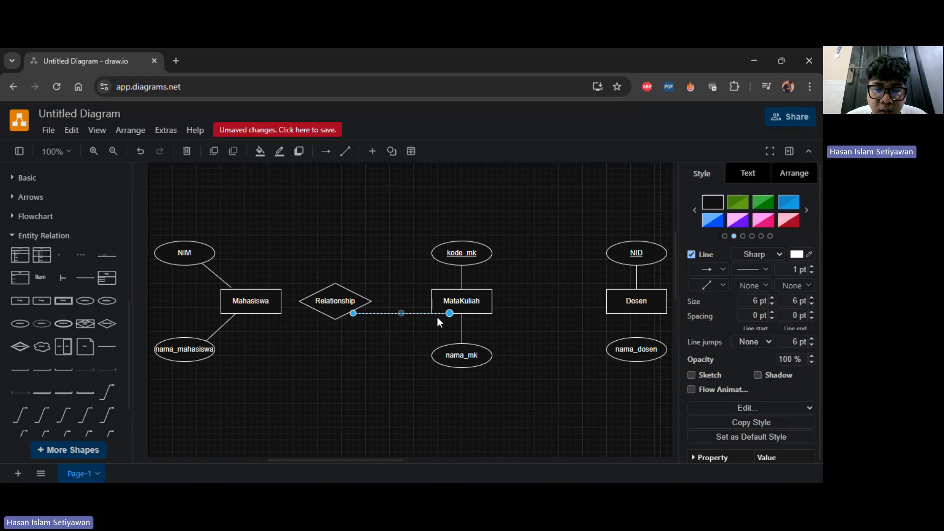
key("ctrl+z")
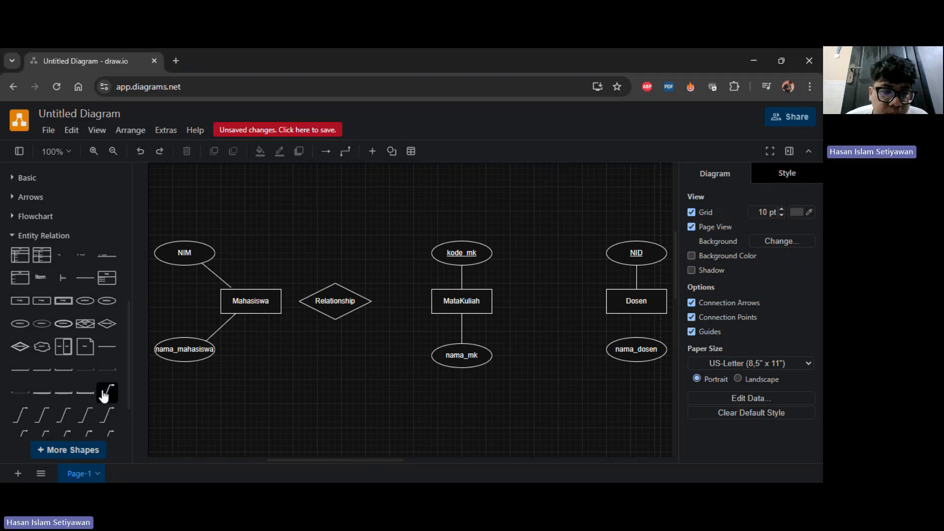
- Connect the Mahasiswa entity to the Relationship diamond with a relation line bearing a single-bar one end at Mahasiswa
mouse_move(104, 395)
scroll(64, 409, "down", 2)
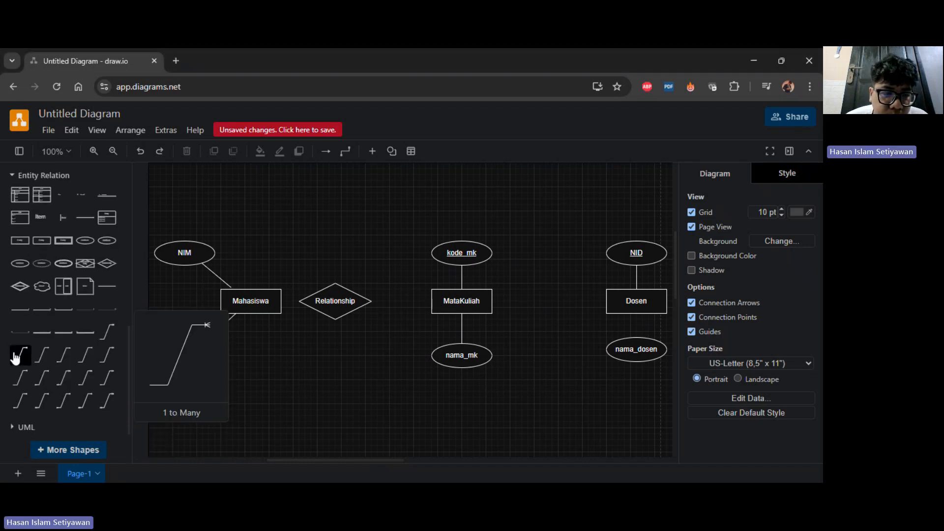
left_click(88, 357)
left_click_drag(372, 342, 282, 302)
left_click_drag(370, 344, 300, 302)
- Rename the Relationship diamond beside Mahasiswa as Meregistrasi
left_click(365, 301)
type("M")
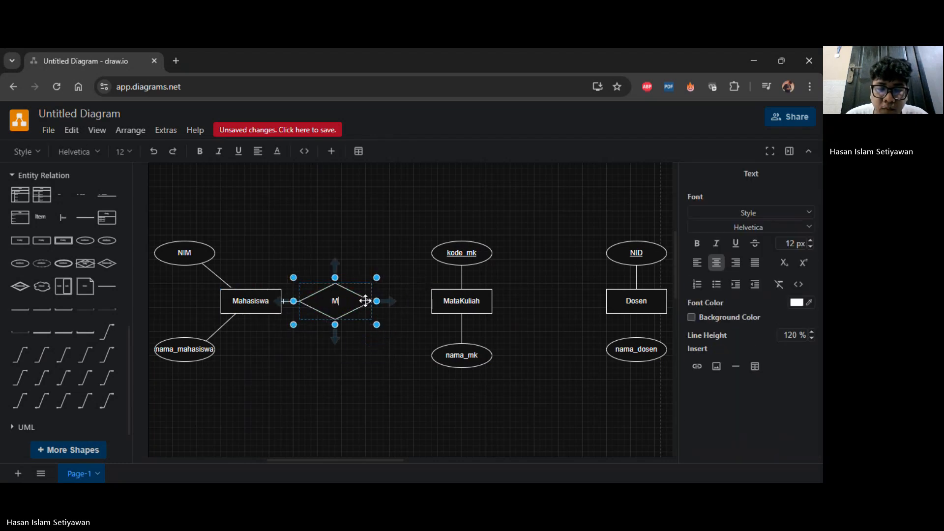
type("eregistras")
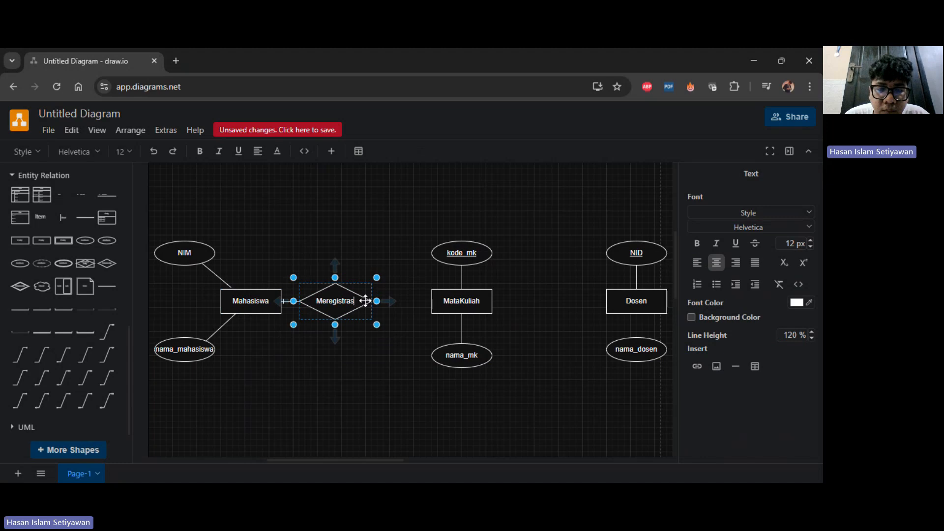
key("BackSpace")
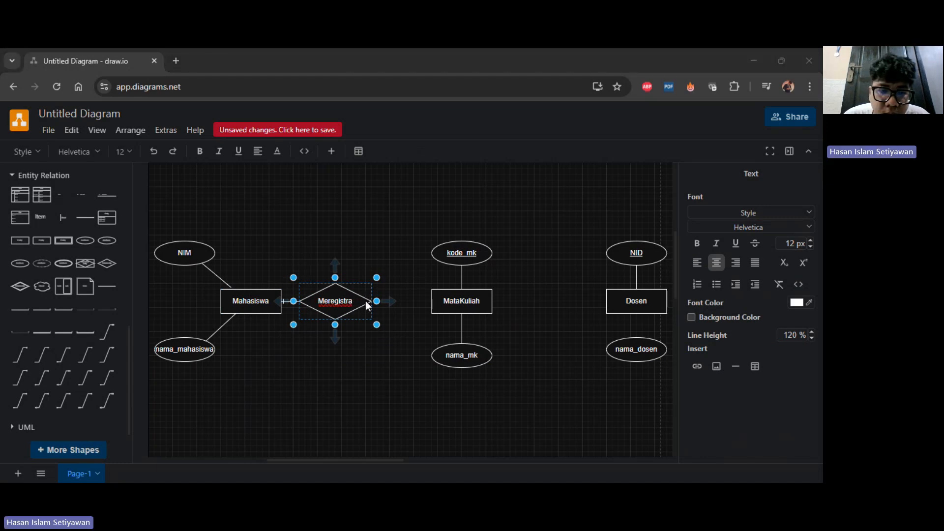
key("alt+Tab")
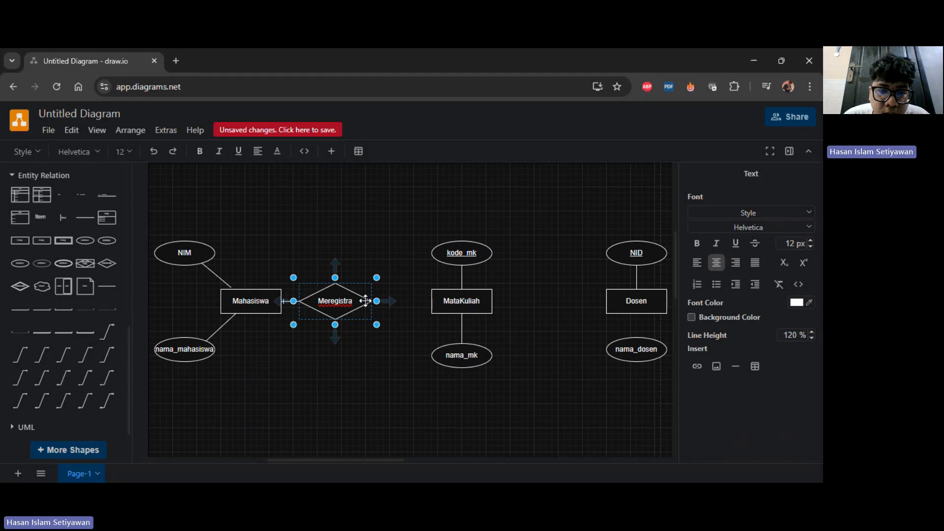
type("si")
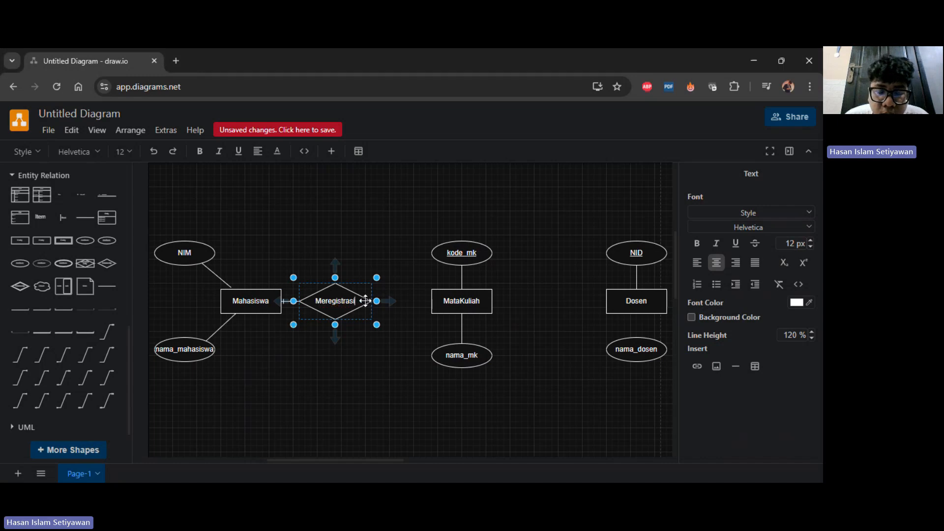
left_click(346, 364)
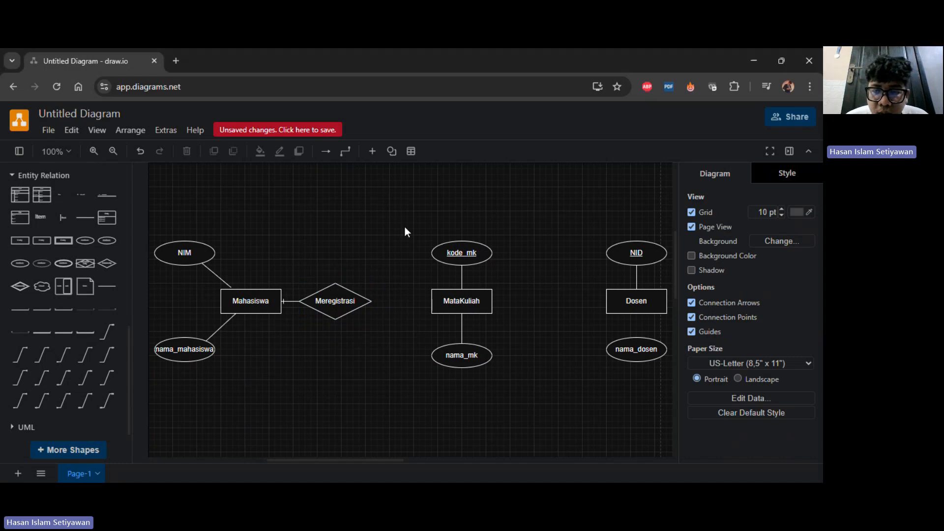
- Move MataKuliah together with its kode_mk and nama_mk attributes farther right, closer to Dosen
left_click_drag(405, 226, 525, 403)
left_click_drag(475, 300, 532, 297)
left_click(152, 365)
- Add an entity below and slightly right of the Meregistrasi diamond and label it Registrasi MK
left_click(19, 240)
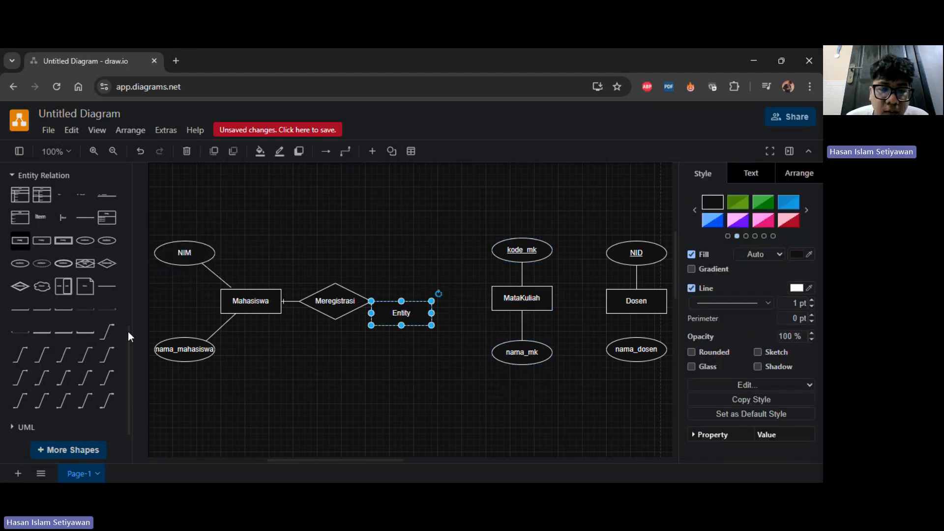
left_click_drag(410, 319, 387, 383)
double_click(387, 383)
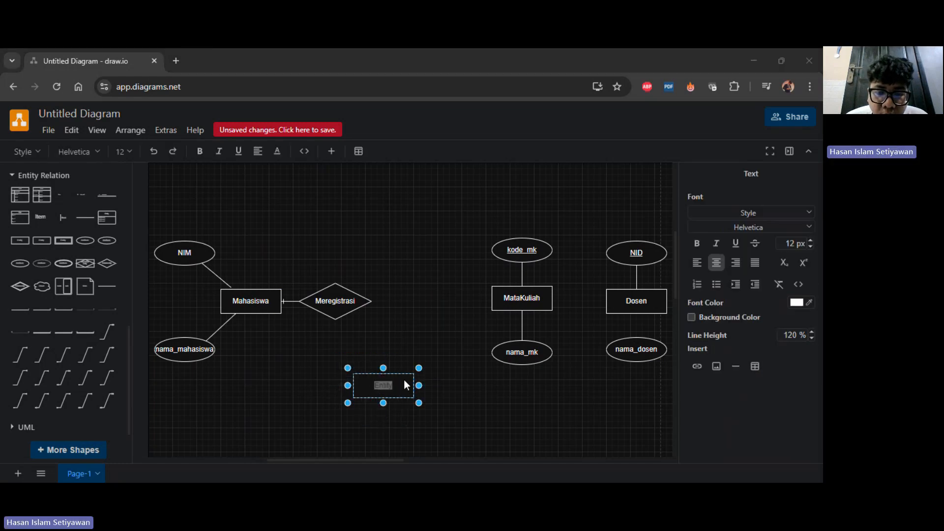
type("Regis")
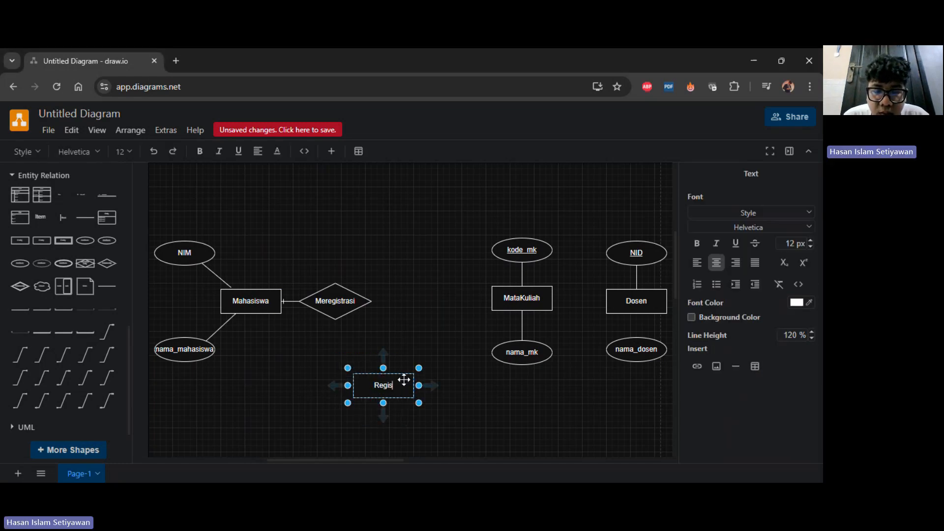
type("trasi MK")
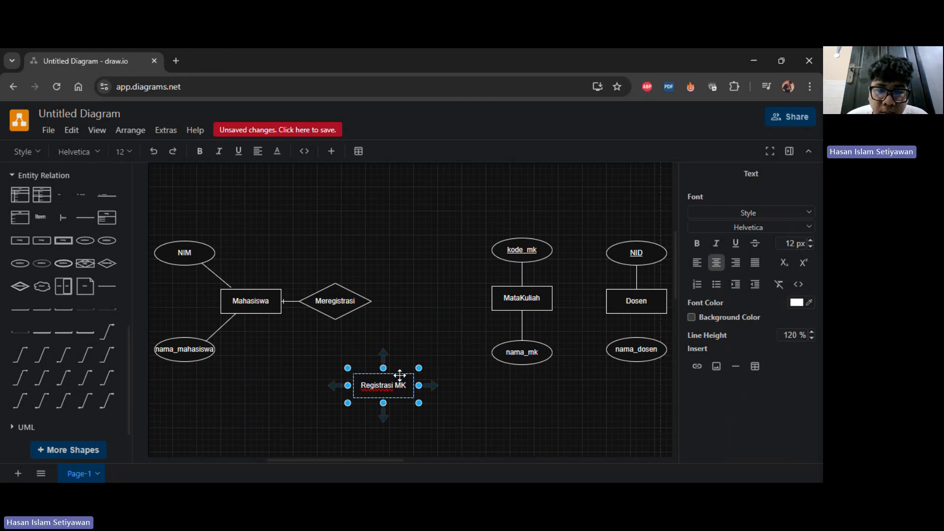
left_click(442, 401)
- Connect Meregistrasi to Registrasi MK with a Many relation line whose many end is at Registrasi MK, and make the line straight
scroll(306, 252, "down", 1)
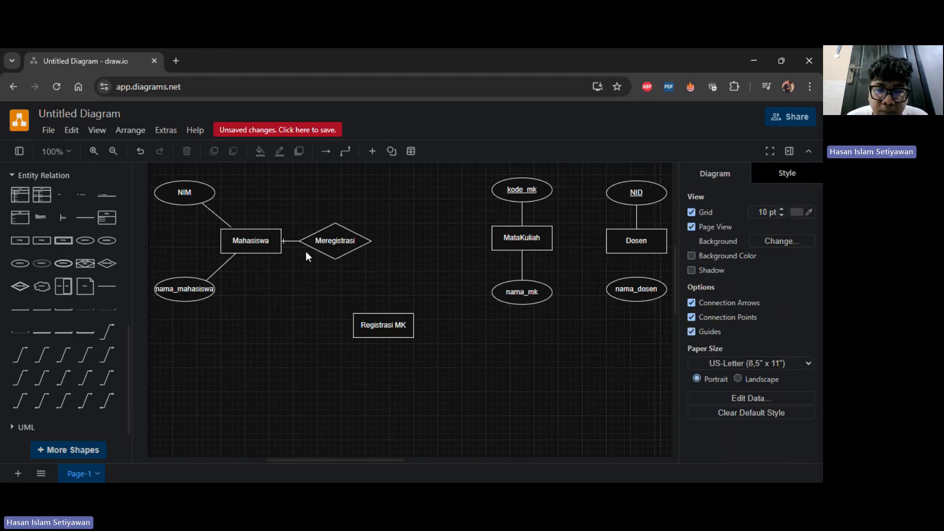
scroll(306, 252, "up", 1)
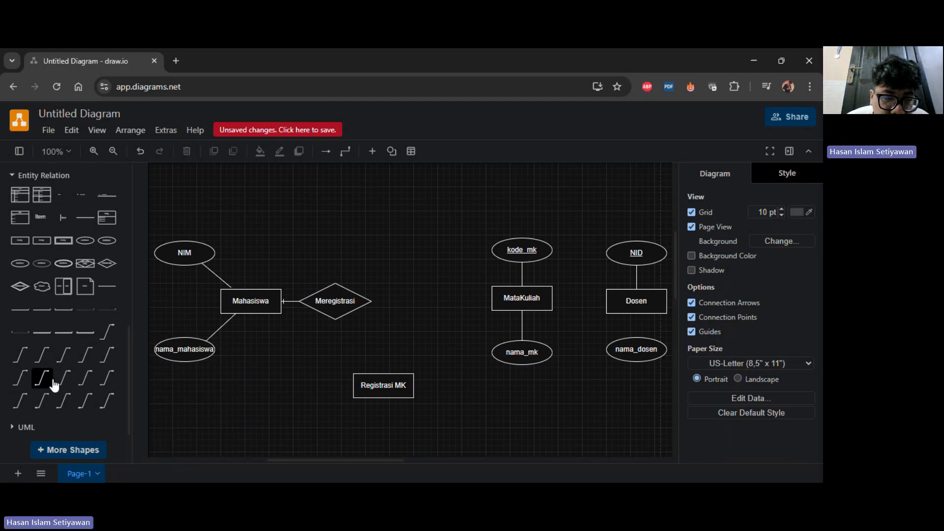
mouse_move(19, 383)
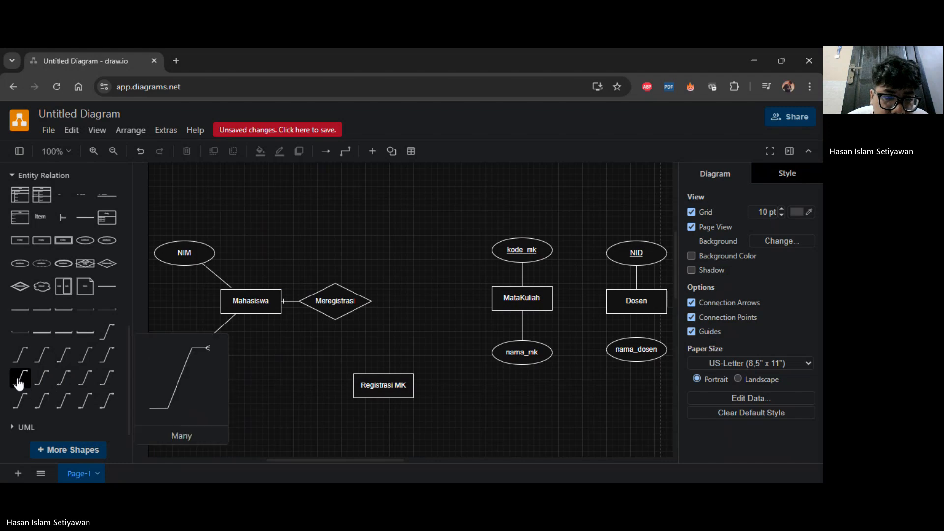
left_click(19, 383)
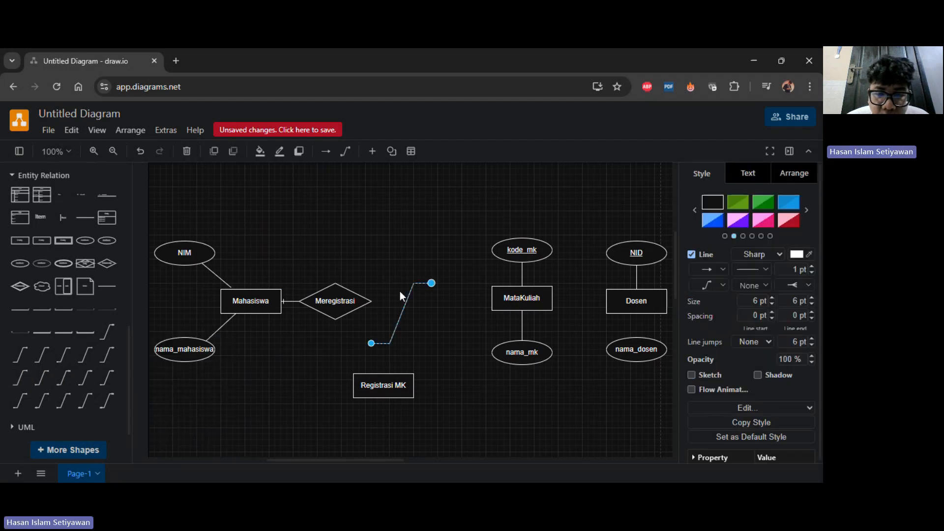
left_click_drag(400, 291, 335, 320)
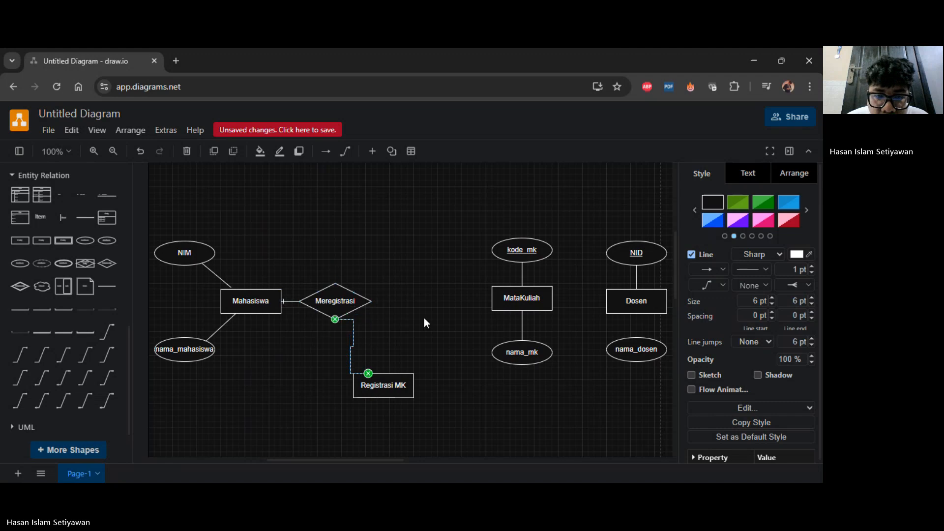
left_click(713, 285)
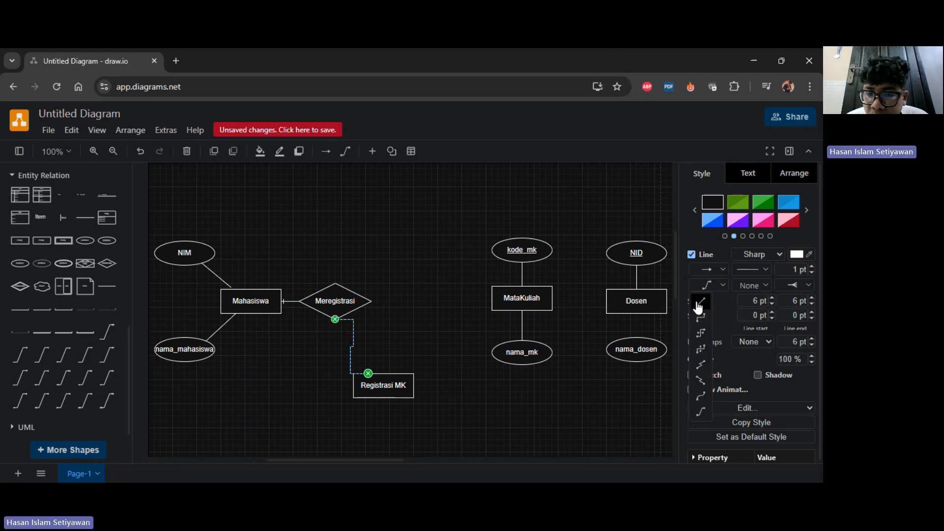
left_click(698, 300)
left_click(495, 382)
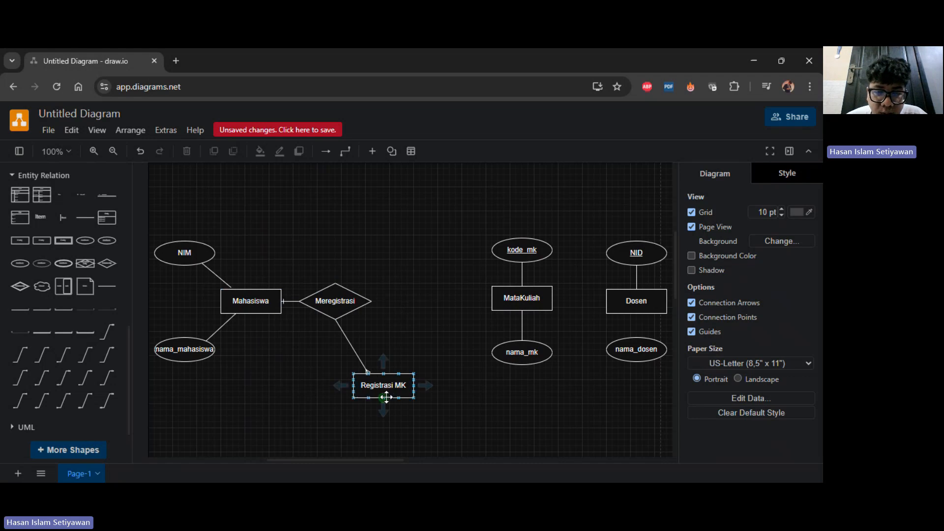
- Add an attribute ellipse below and to the left of Registrasi MK and label it NIM
scroll(392, 359, "down", 1)
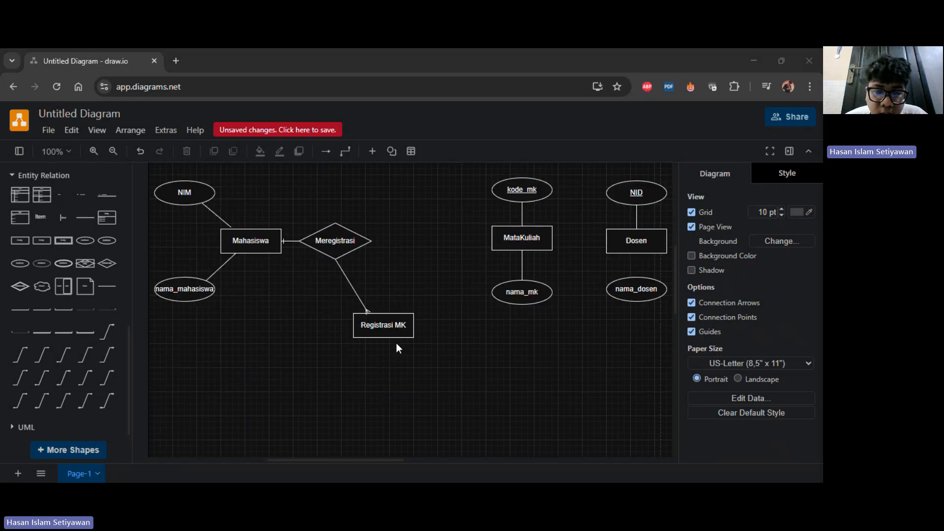
left_click(349, 386)
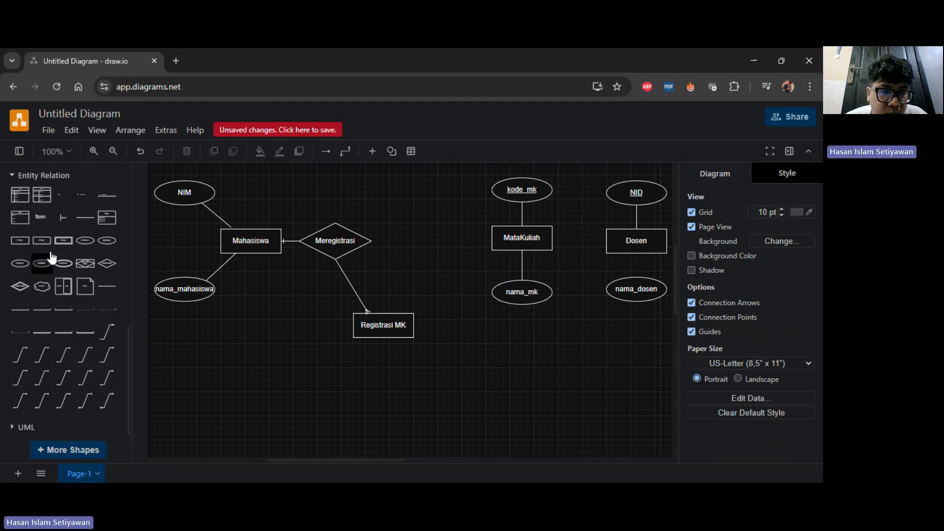
left_click(93, 248)
left_click_drag(393, 321, 339, 377)
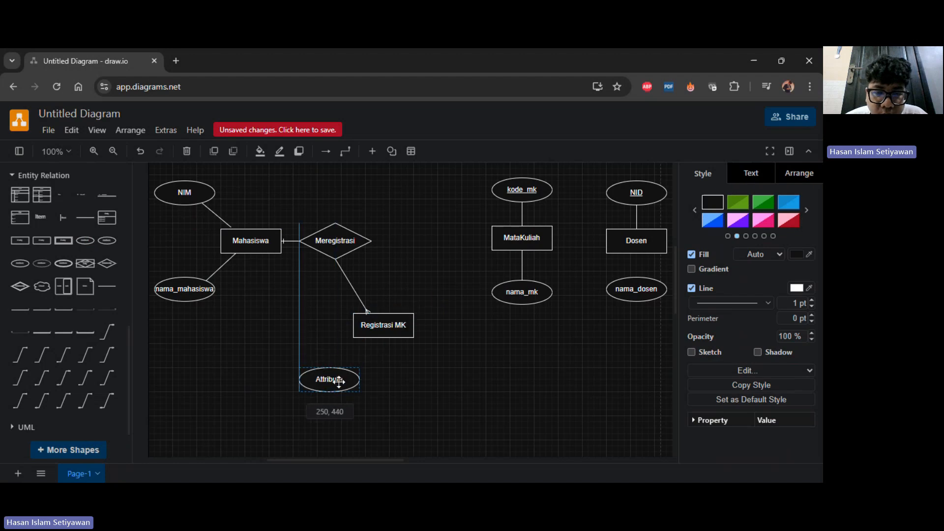
double_click(339, 377)
type("N")
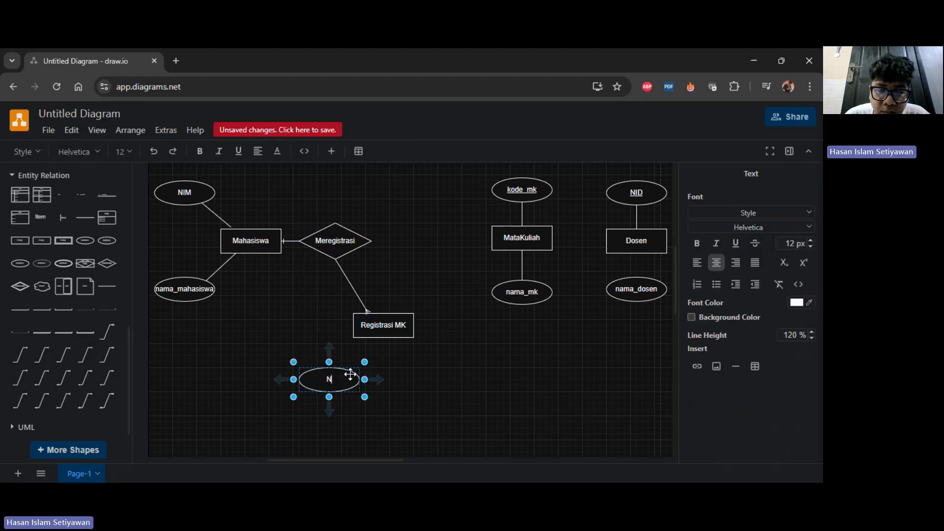
type("IM")
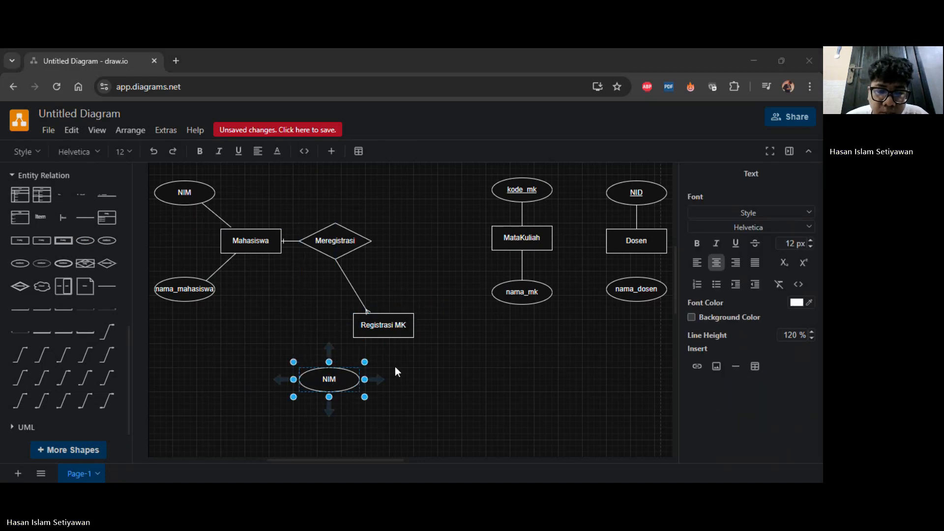
left_click(274, 303)
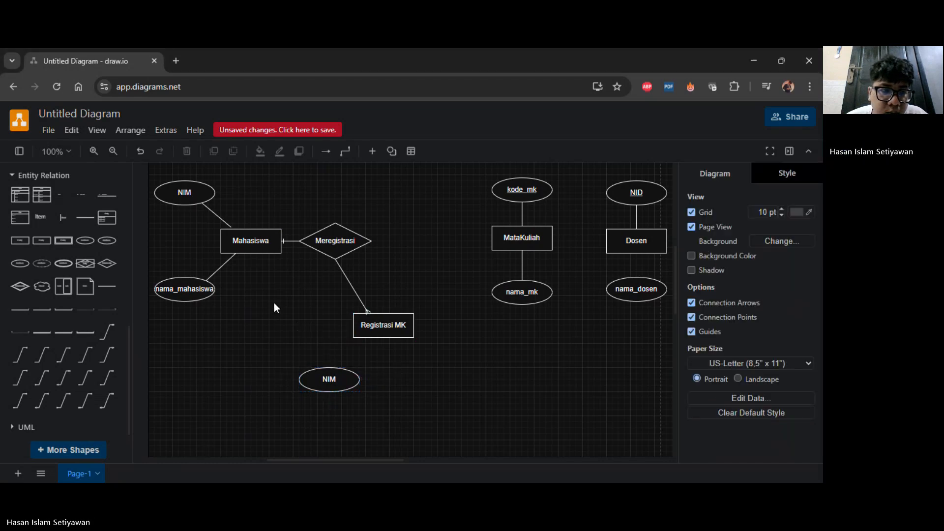
- Add an underlined key attribute below and to the right of Registrasi MK and label it kode_mk
left_click(101, 245)
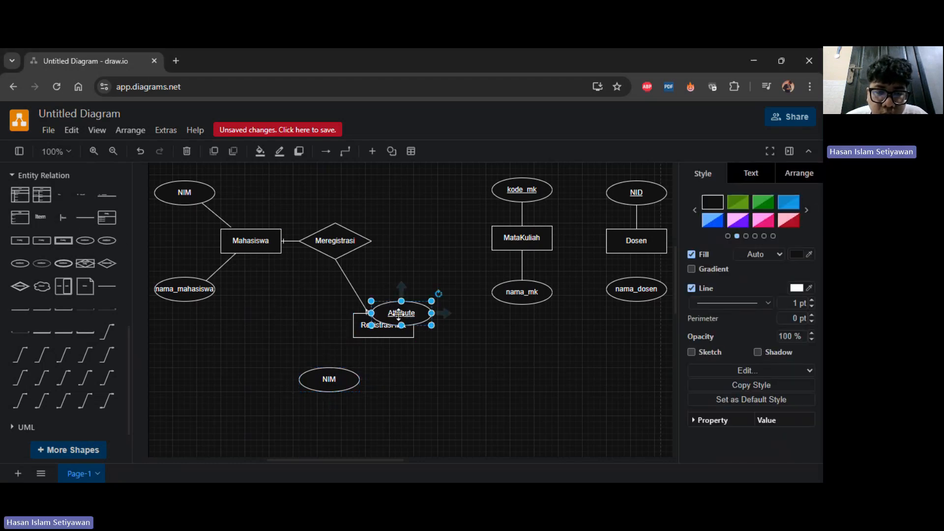
left_click_drag(399, 315, 433, 385)
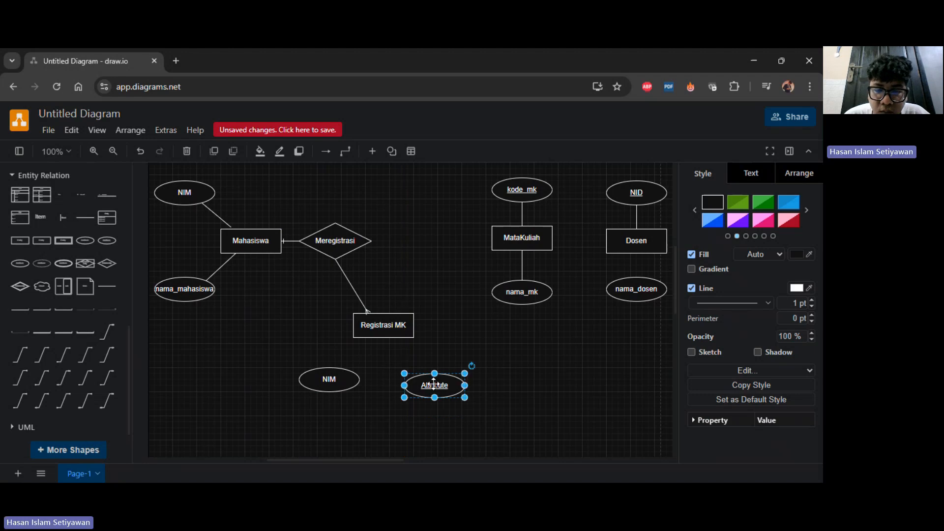
double_click(434, 384)
type("Kode")
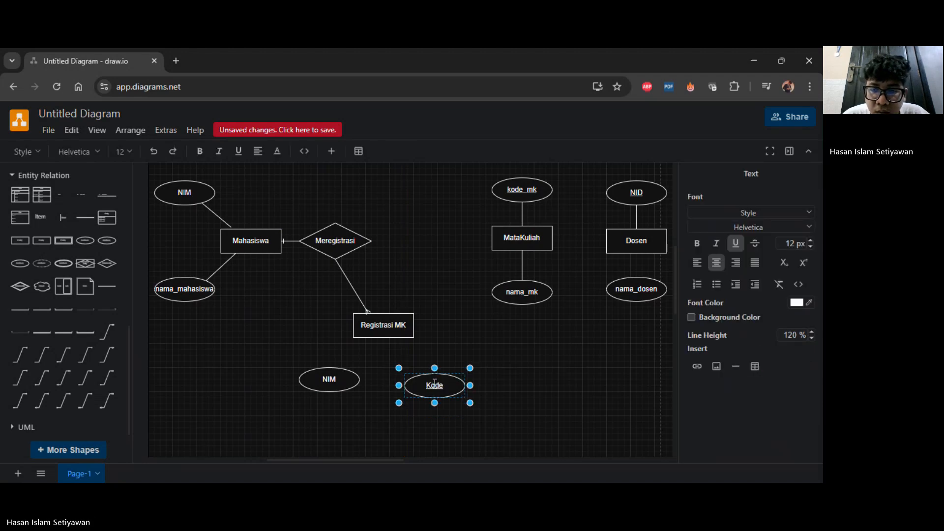
key("BackSpace")
key("BackSpace")
key("BackSpace")
key("BackSpace")
type("kode_M")
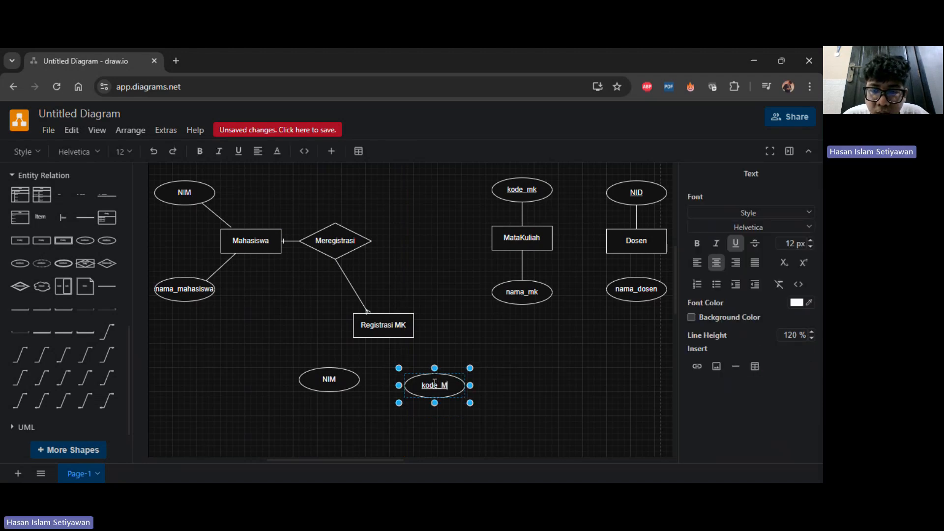
key("BackSpace")
type("mk")
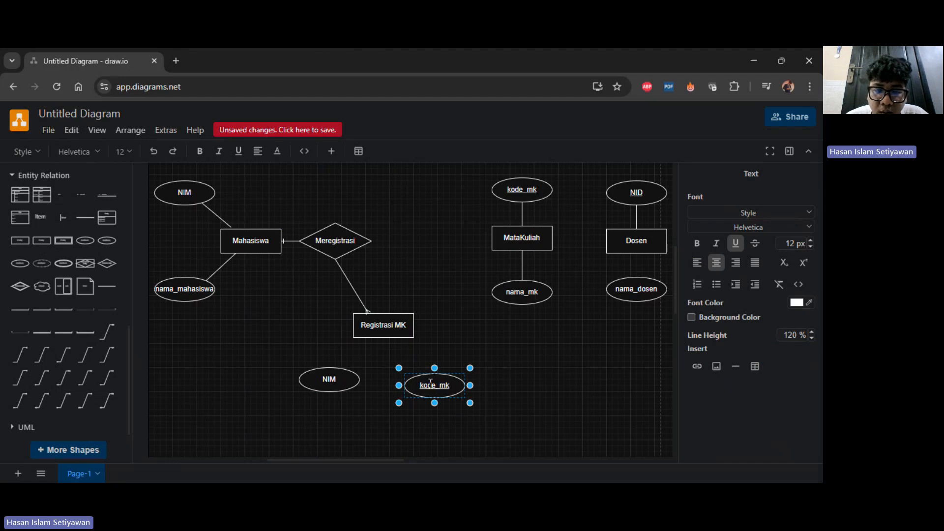
key("Escape")
- Move the kode_mk attribute below Registrasi MK slightly up, level with the NIM attribute beside it
left_click(470, 338)
left_click_drag(443, 381, 443, 376)
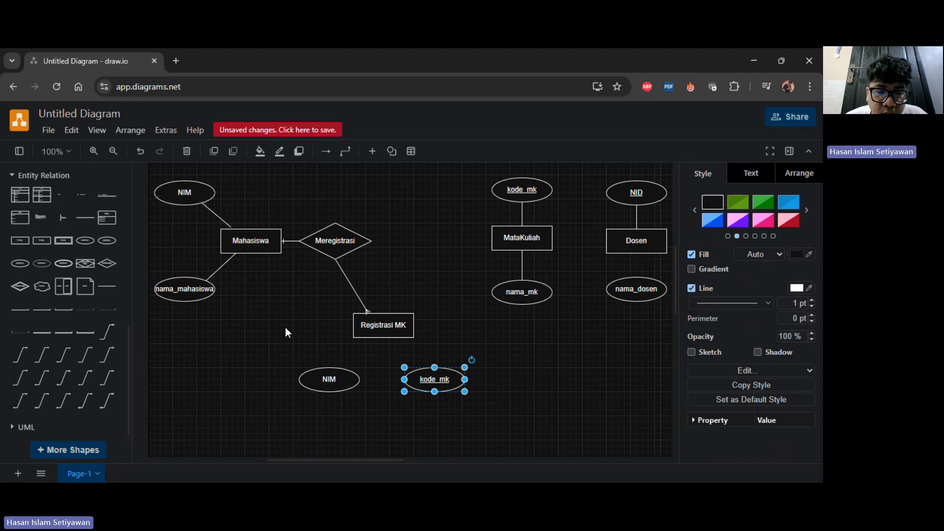
key("alt")
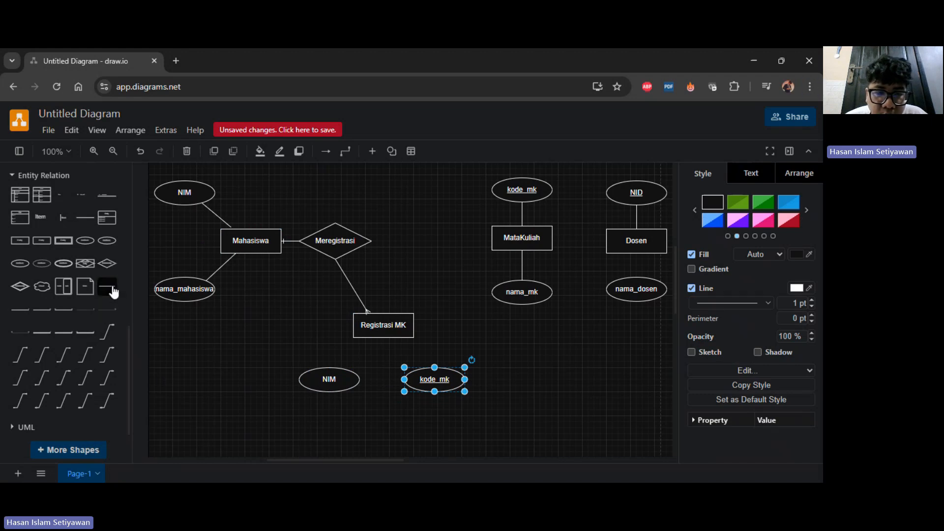
- Connect the Registrasi MK entity to the NIM attribute below it with a plain straight line
left_click_drag(107, 287, 353, 337)
left_click_drag(449, 313, 331, 366)
left_click(432, 351)
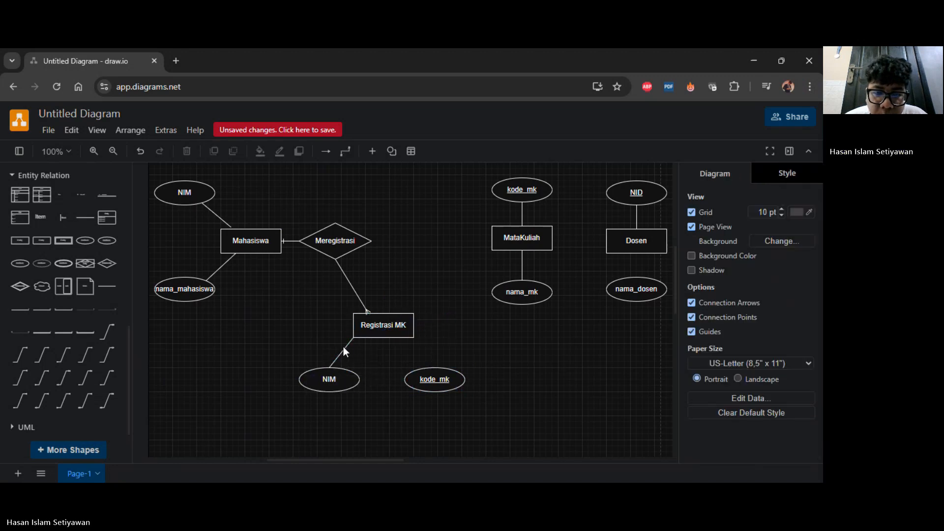
- Duplicate the line between Registrasi MK and NIM, and attach the copy between Registrasi MK and its kode_mk attribute
left_click(347, 344)
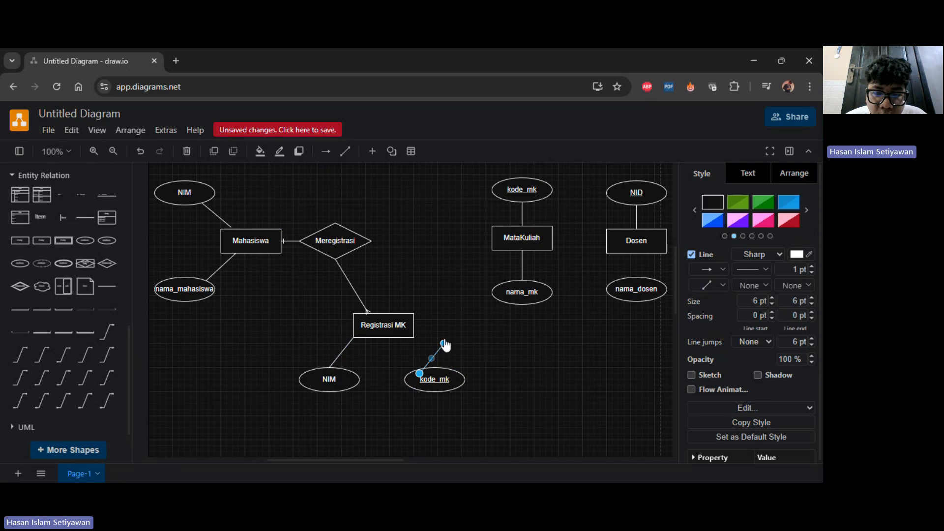
left_click_drag(443, 343, 414, 338)
left_click_drag(420, 377, 425, 378)
left_click(485, 338)
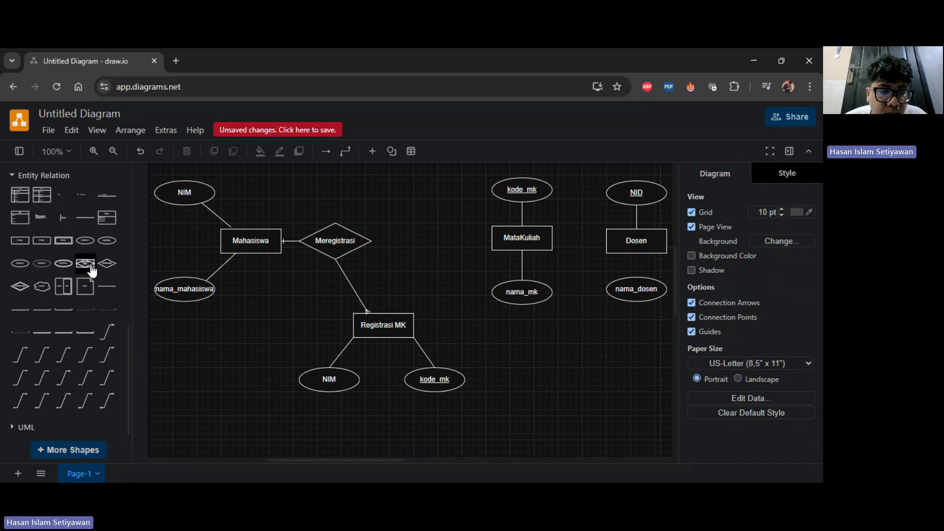
mouse_move(25, 292)
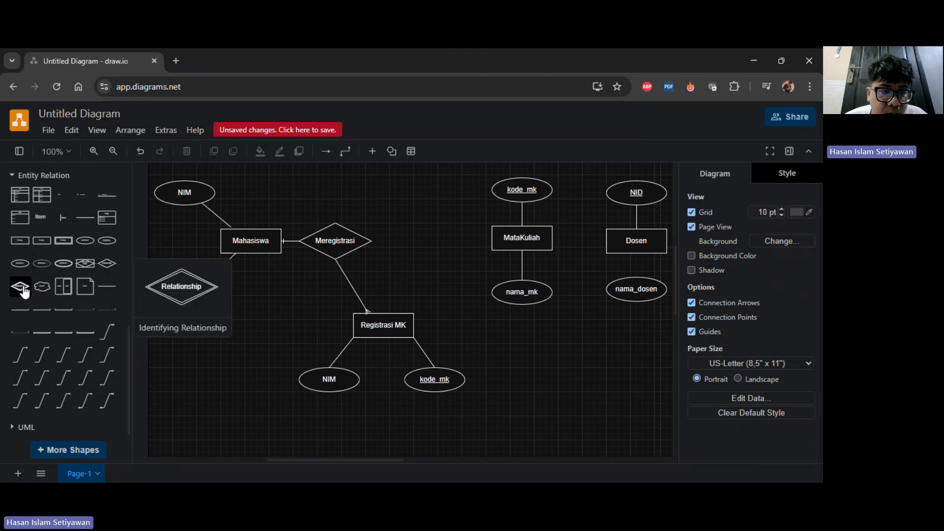
- Add a relationship diamond between Meregistrasi and MataKuliah, level with Meregistrasi, and label it Diregistarsi
left_click(107, 263)
left_click_drag(396, 308, 420, 239)
double_click(420, 239)
type("Di")
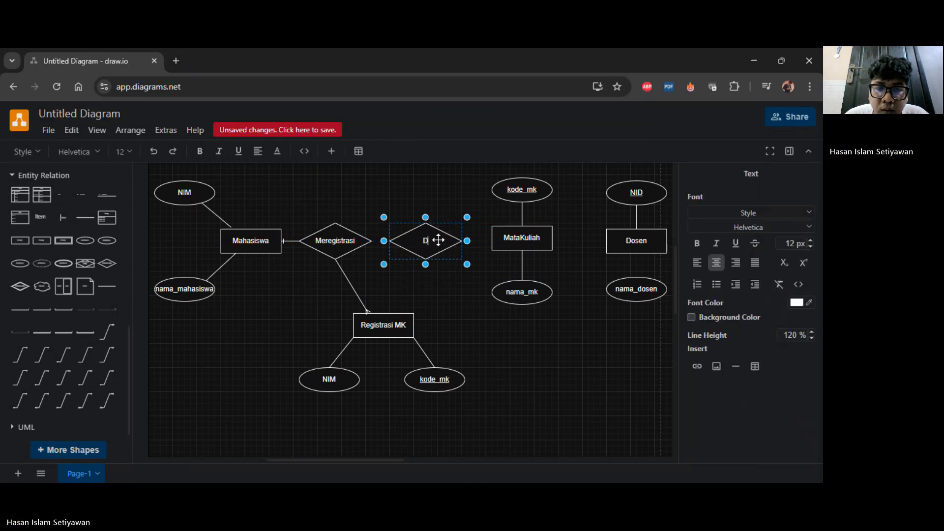
type("regista")
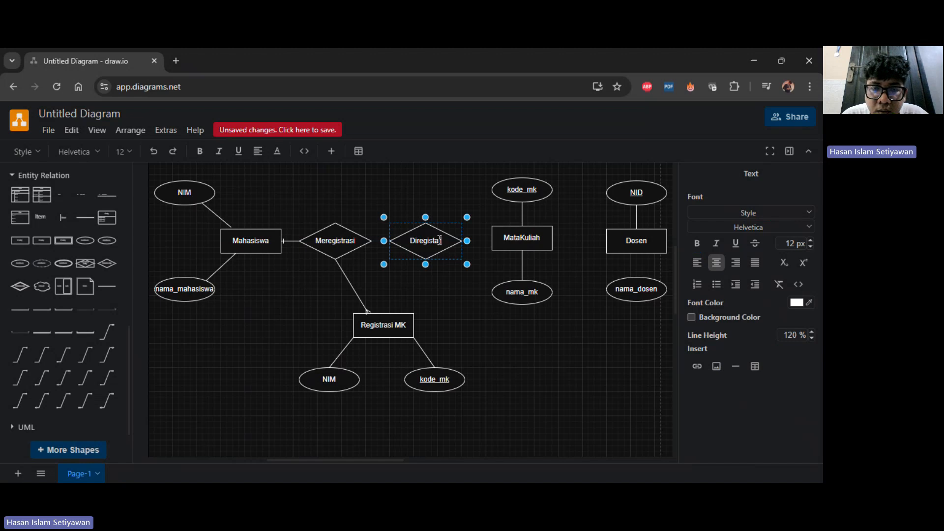
type("rsi")
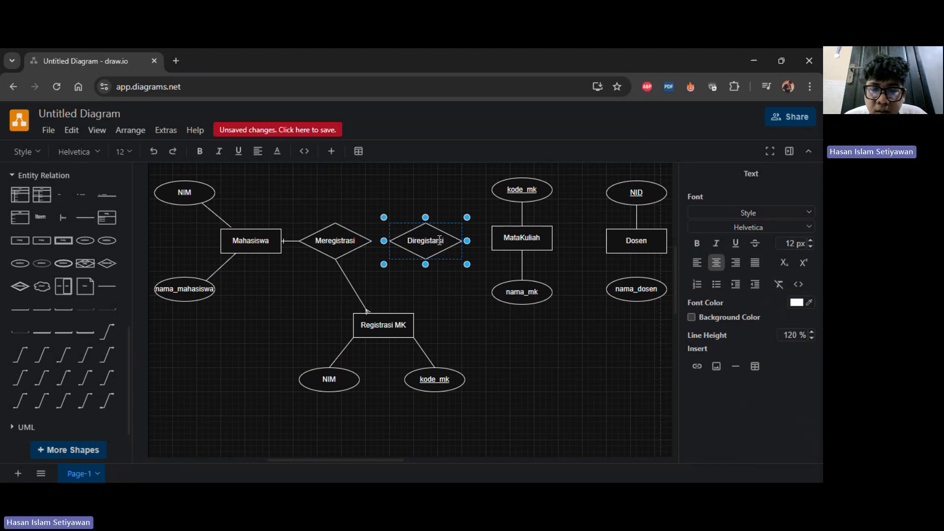
left_click(349, 227)
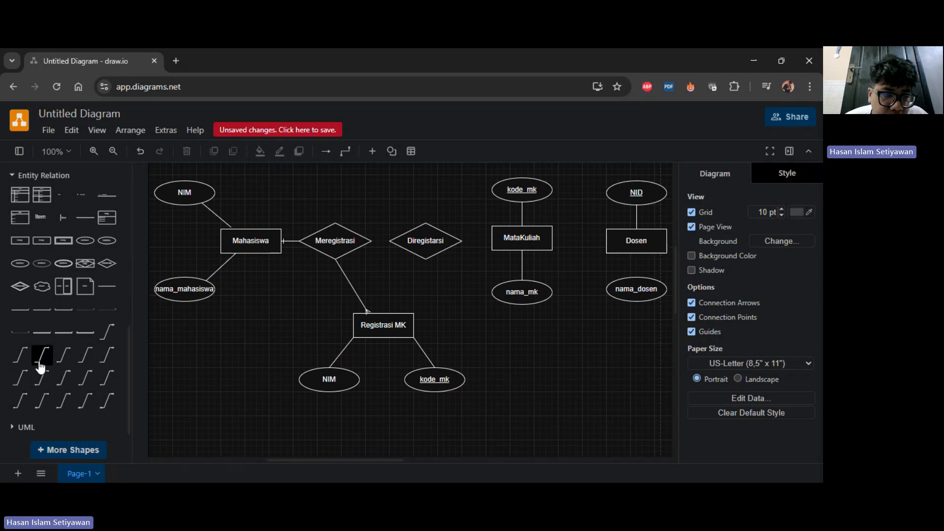
- Connect the Diregistarsi diamond to the upper edge of Registrasi MK with a straight line carrying a crow's-foot many end at Registrasi MK
mouse_move(76, 360)
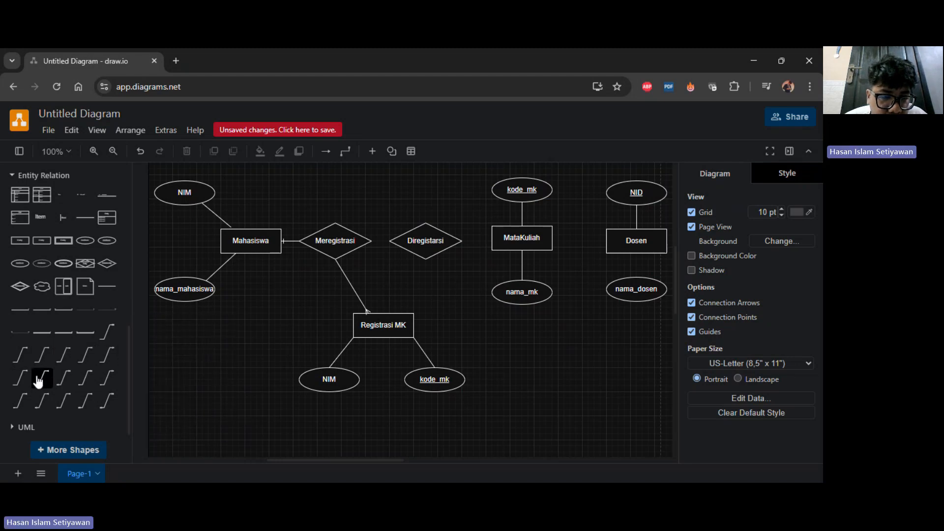
left_click(21, 379)
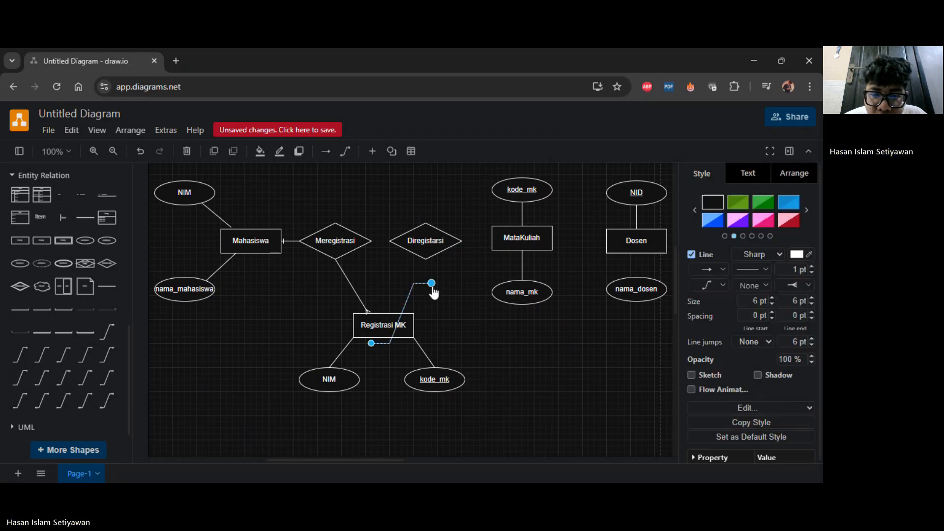
left_click_drag(372, 344, 398, 313)
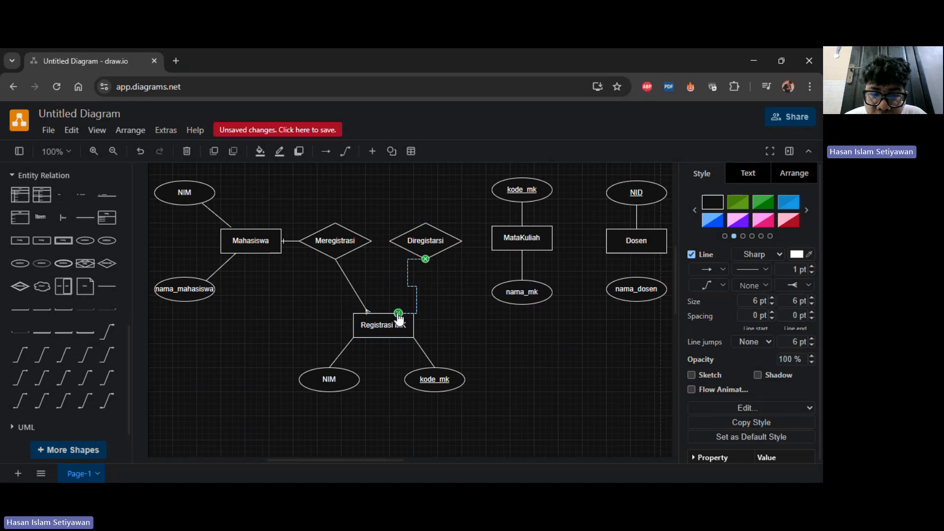
left_click(707, 285)
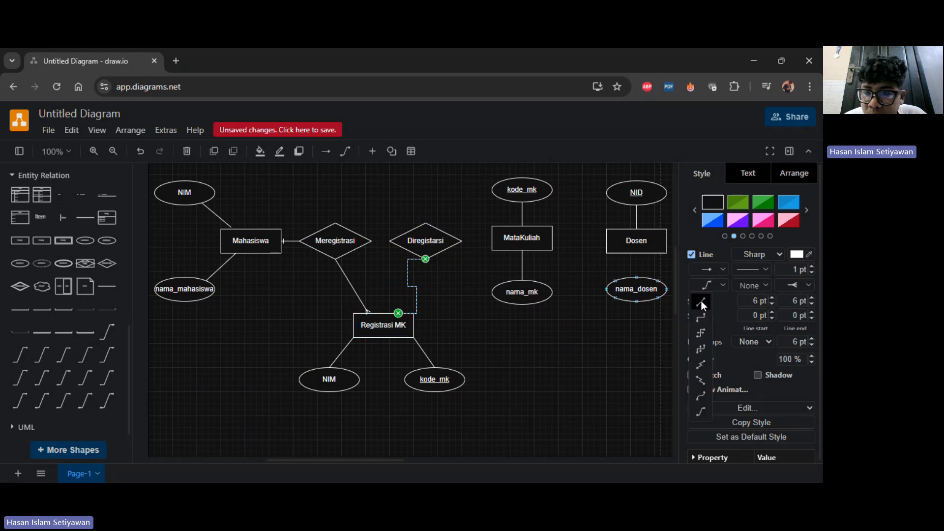
left_click(702, 301)
left_click(566, 333)
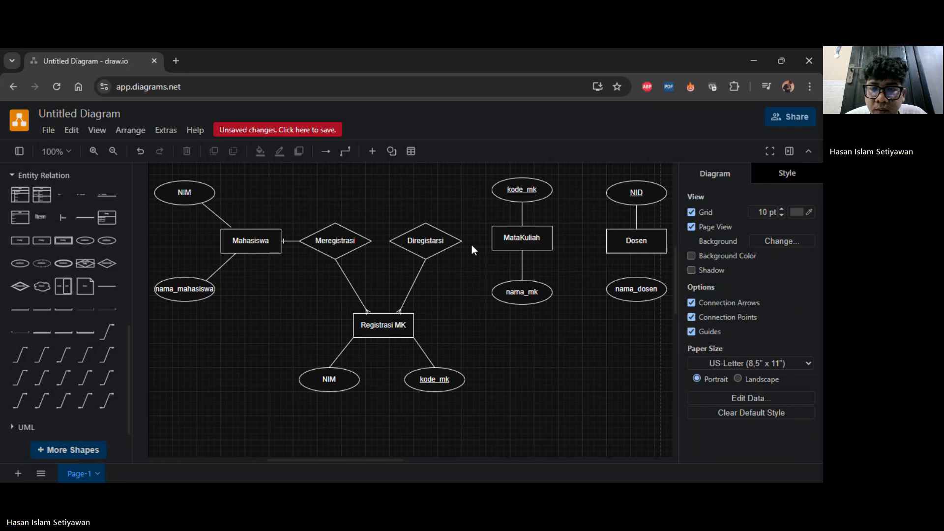
- Connect the Diregistarsi diamond to the MataKuliah entity with a cardinality 1 line, its 1 end at MataKuliah
scroll(459, 212, "up", 1)
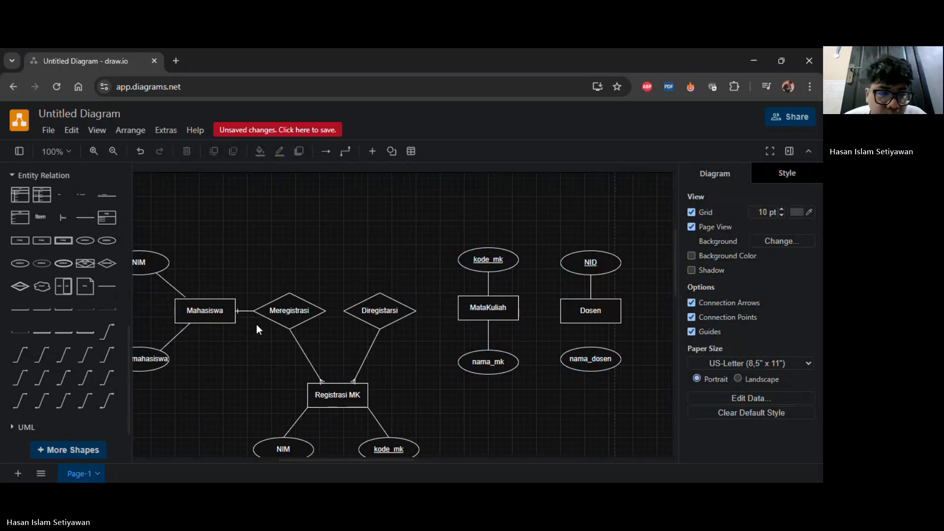
mouse_move(88, 364)
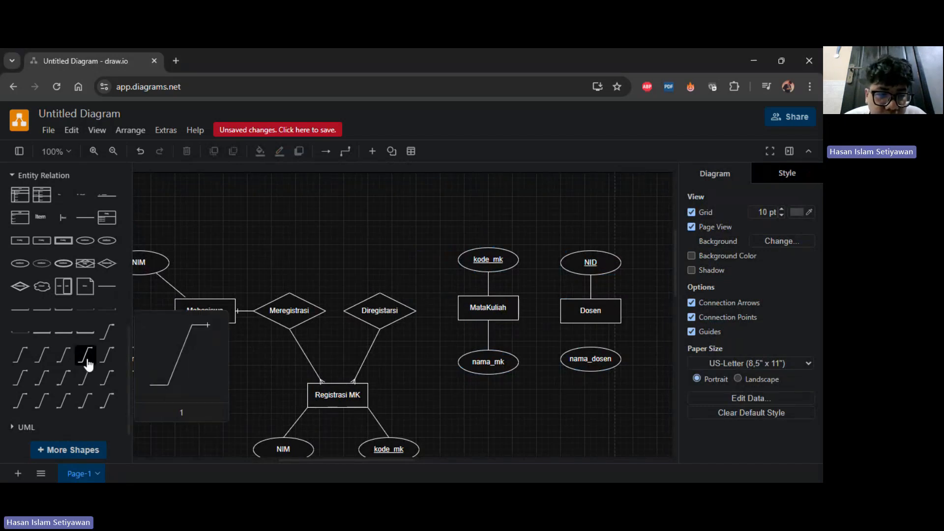
left_click_drag(87, 364, 458, 308)
left_click_drag(375, 340, 415, 312)
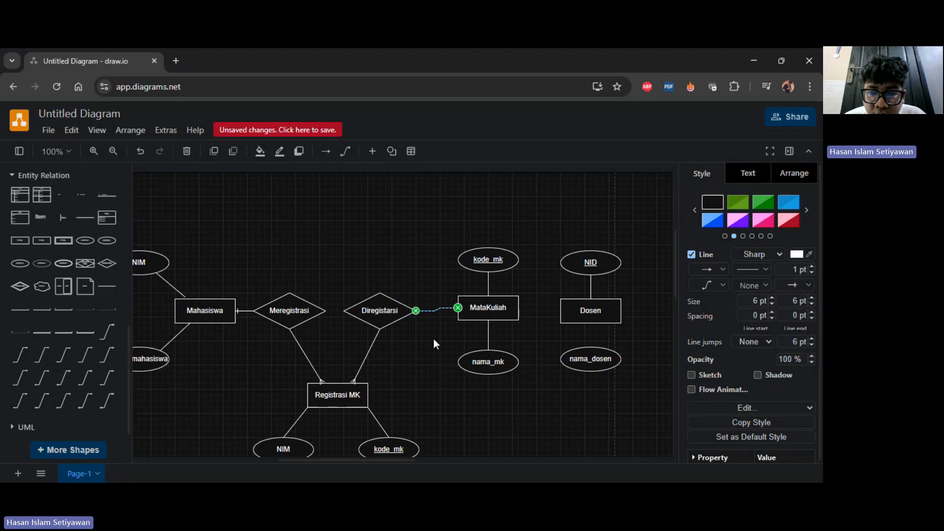
left_click(441, 327)
- Move MataKuliah and its two attributes slightly down so the line from Diregistarsi runs straight
scroll(442, 328, "up", 1, "ctrl")
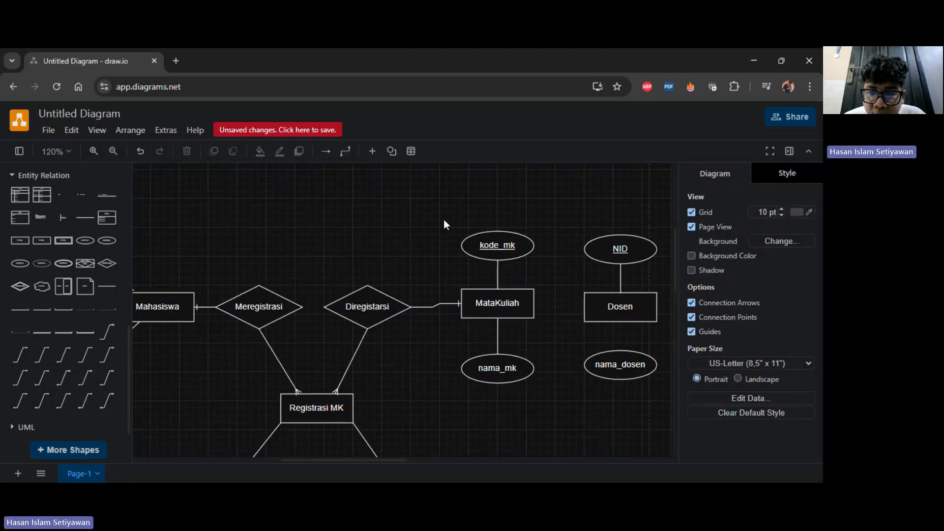
left_click_drag(443, 220, 550, 404)
left_click_drag(499, 371, 501, 375)
left_click(554, 364)
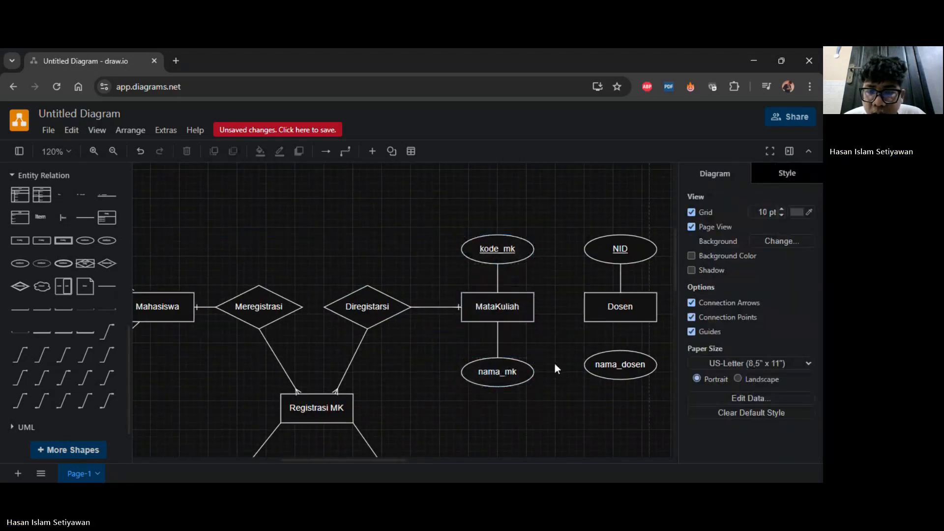
- Move the Dosen entity together with NID and nama_dosen to the right, making room beside MataKuliah
scroll(565, 364, "down", 1, "ctrl")
left_click_drag(407, 459, 530, 374)
left_click_drag(484, 318, 549, 320)
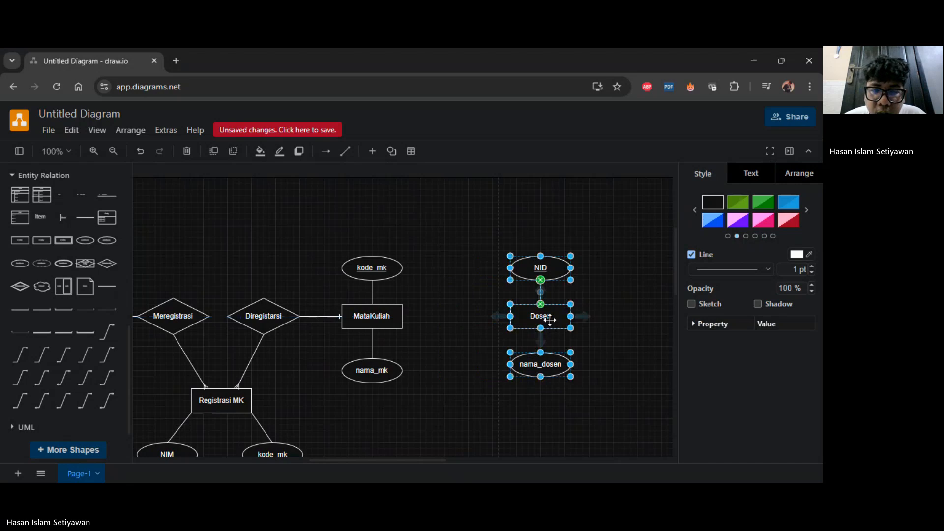
left_click(459, 398)
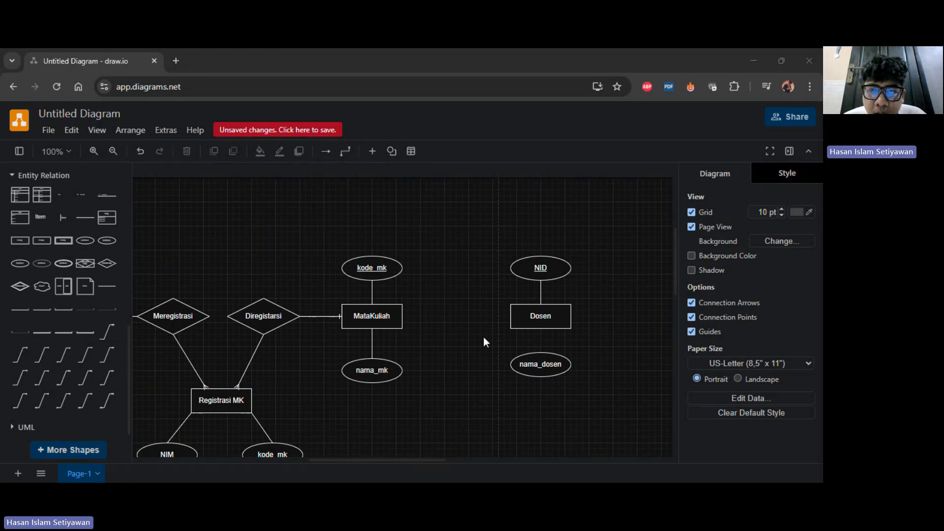
left_click(529, 315)
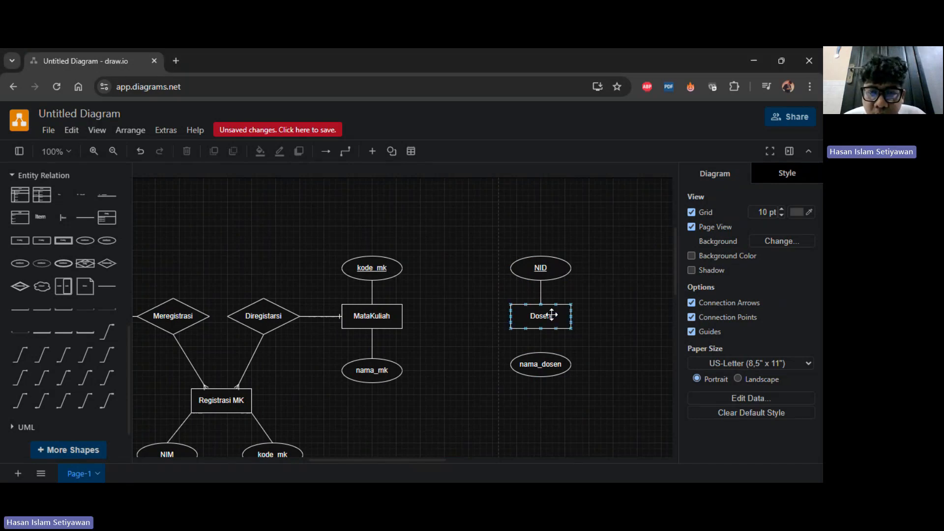
left_click(470, 326)
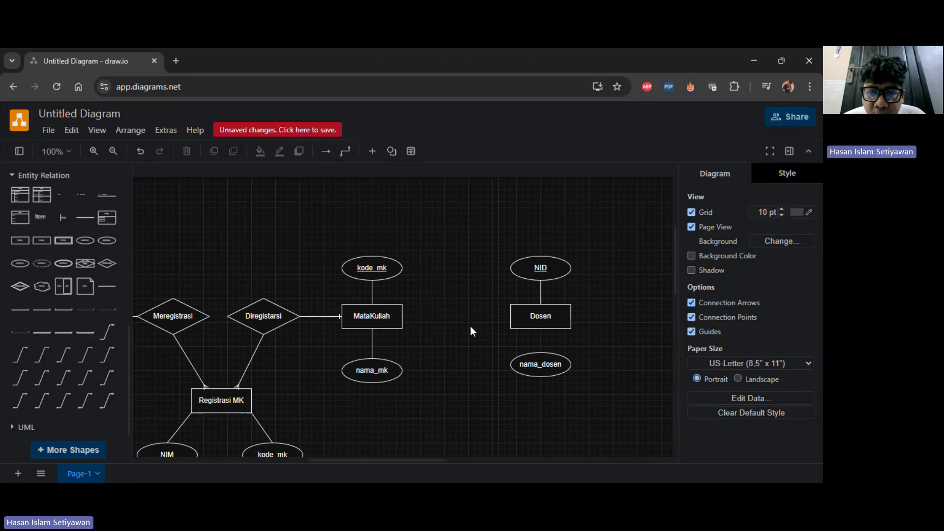
- Add a relationship diamond between MataKuliah and Dosen and label it Mengajar
left_click(107, 264)
left_click_drag(402, 315, 451, 315)
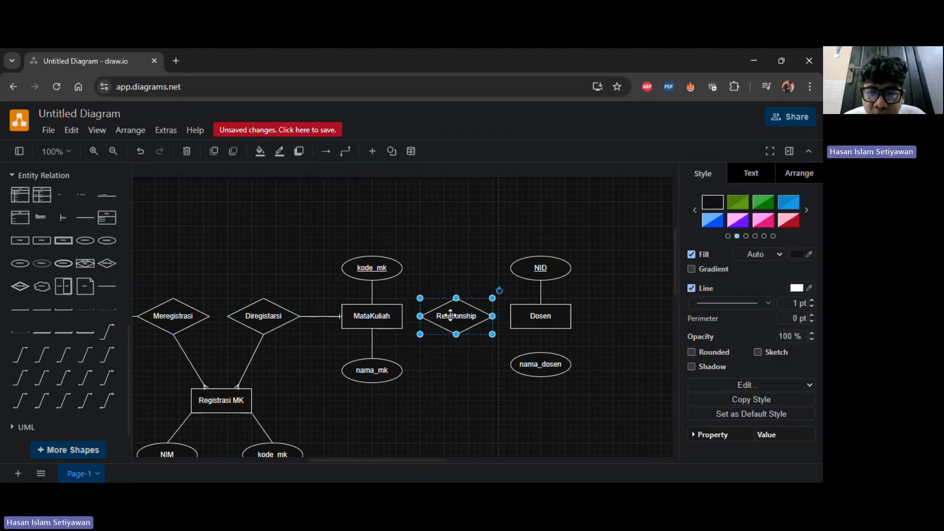
double_click(450, 316)
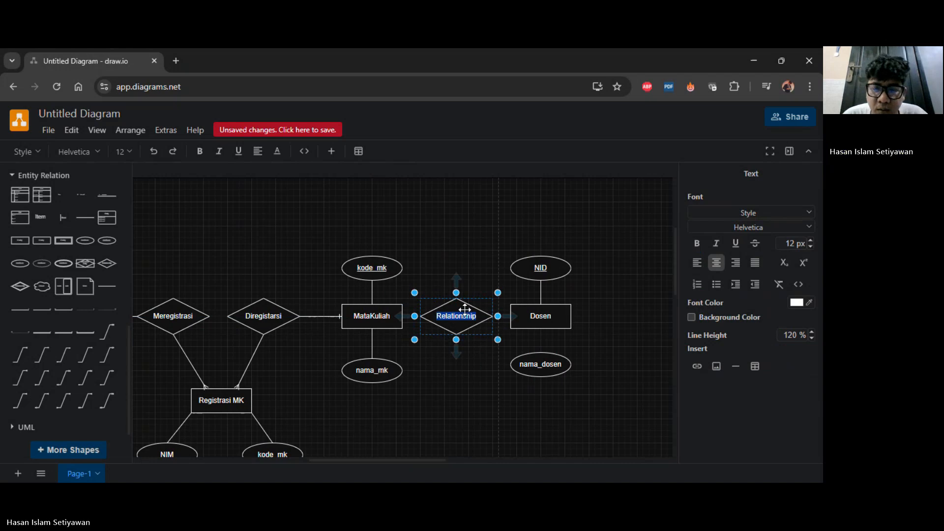
type("Mengajar")
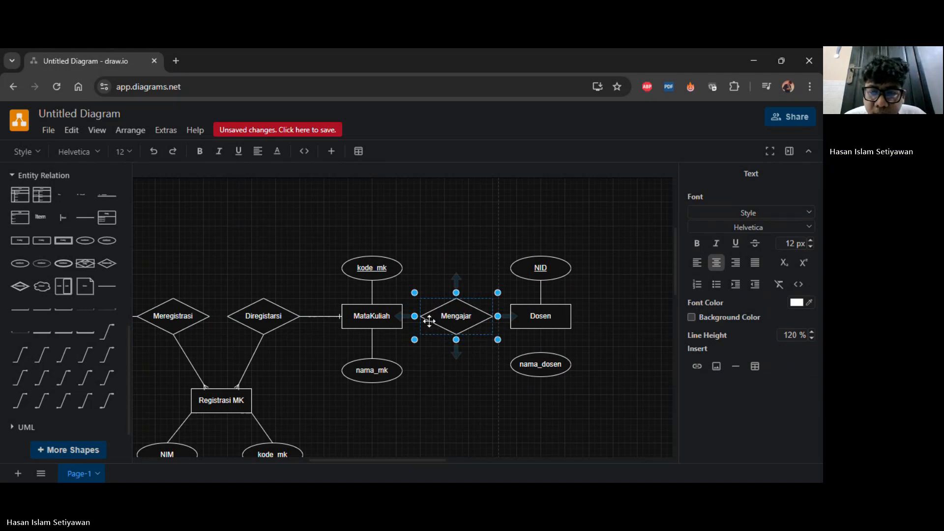
- Move Dosen and its two attributes further right, away from the Mengajar diamond
left_click_drag(489, 227, 633, 450)
left_click_drag(541, 302, 612, 308)
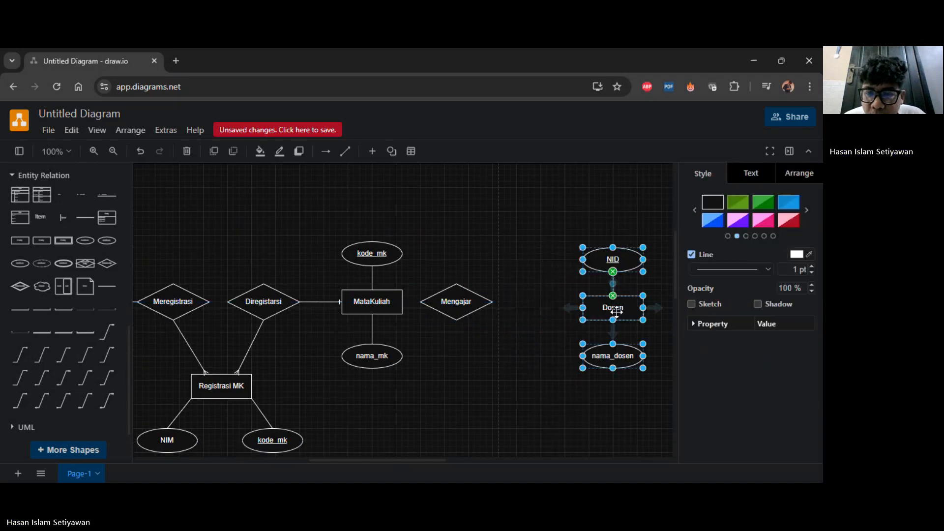
left_click(489, 332)
- Connect the Dosen entity to its nama_dosen attribute with a plain straight line
left_click(142, 300)
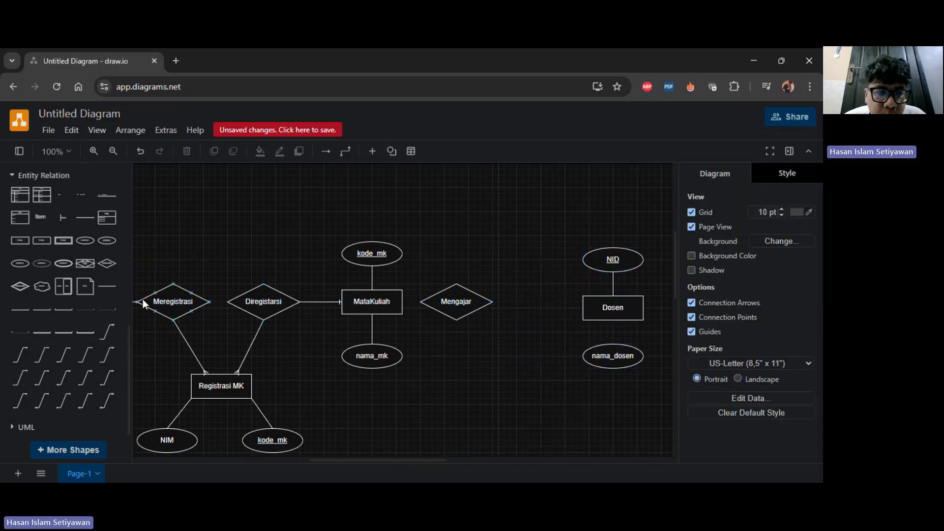
left_click(111, 289)
left_click_drag(450, 308, 612, 343)
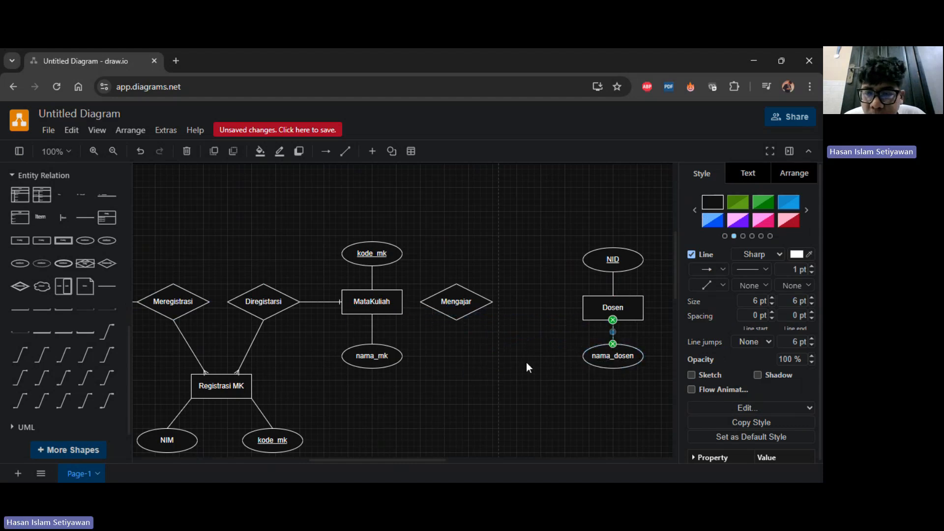
left_click(526, 362)
- Centre the Mengajar diamond between MataKuliah and Dosen, and move Dosen with its attributes slightly up, level with the diamond
left_click_drag(472, 300, 518, 299)
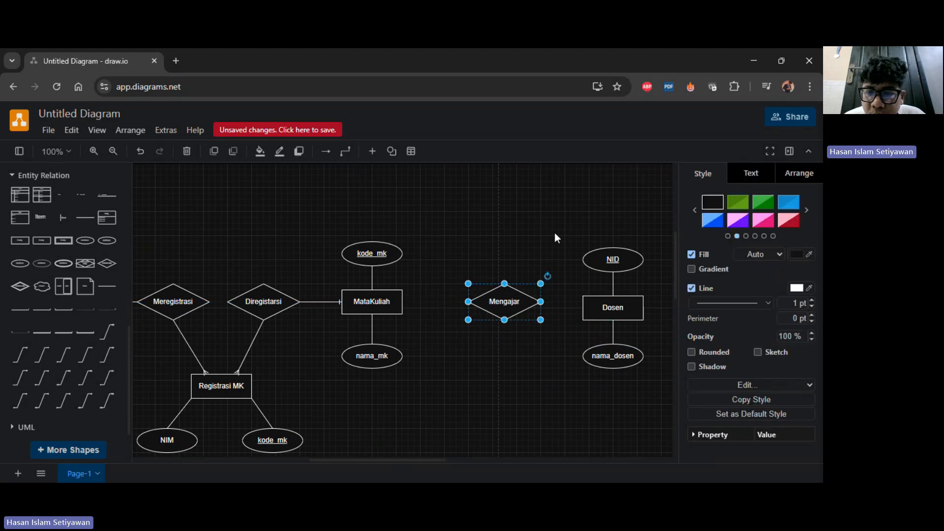
left_click_drag(555, 232, 660, 395)
left_click_drag(603, 312, 602, 306)
left_click(441, 302)
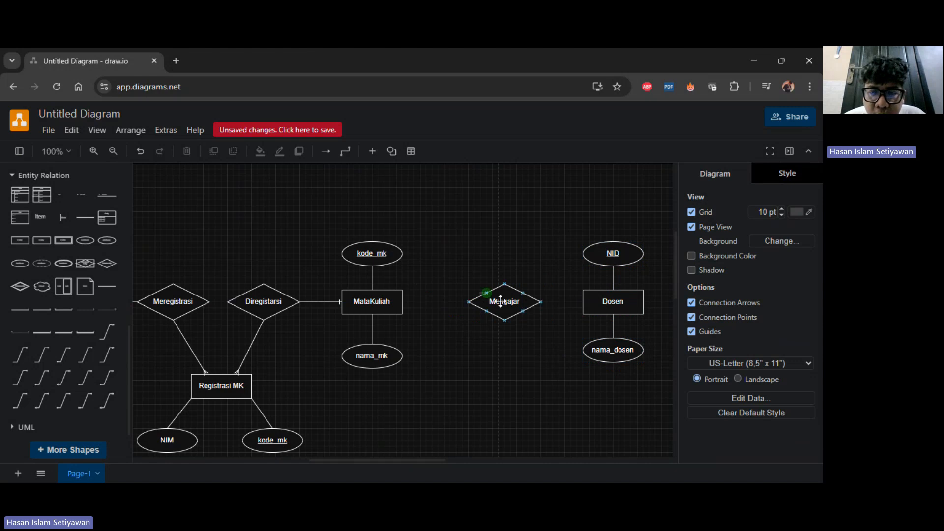
left_click_drag(490, 295, 483, 296)
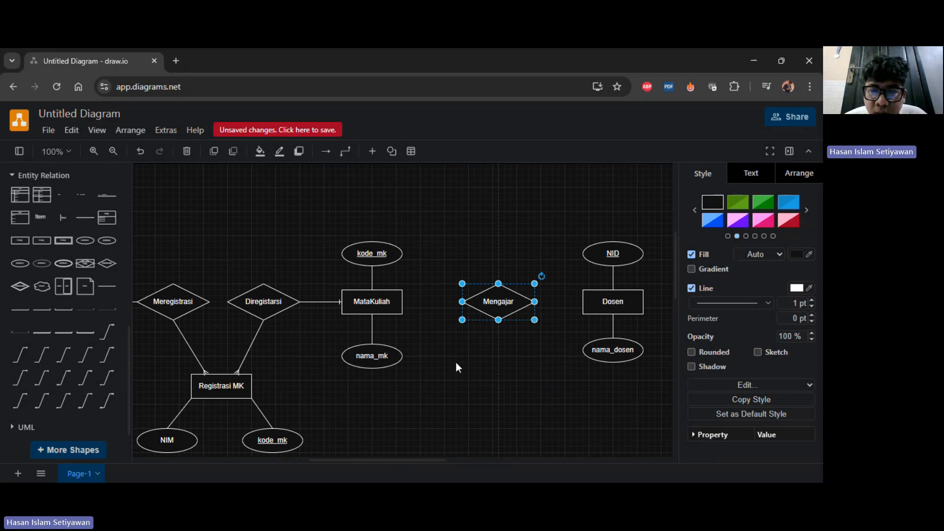
left_click(486, 358)
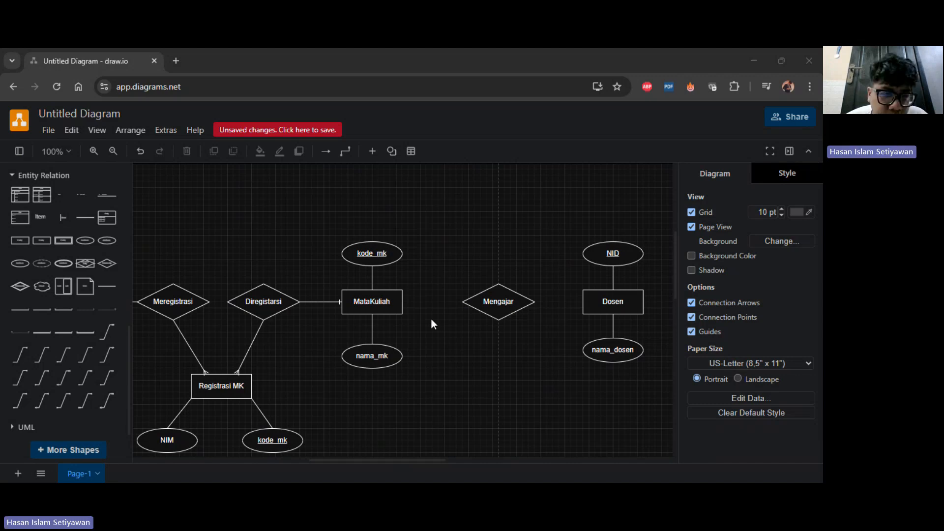
- Connect the Mengajar diamond to MataKuliah with a 1 to Many line, its many end at MataKuliah
mouse_move(40, 365)
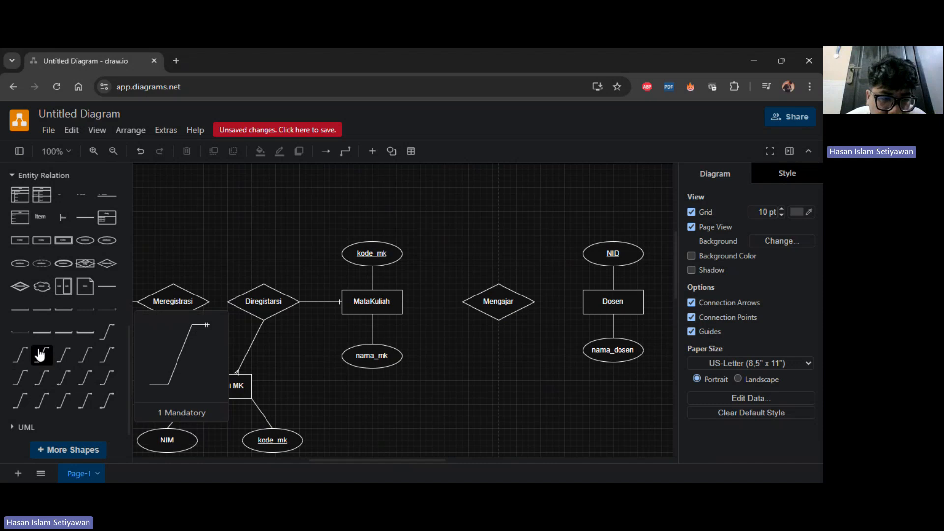
mouse_move(91, 354)
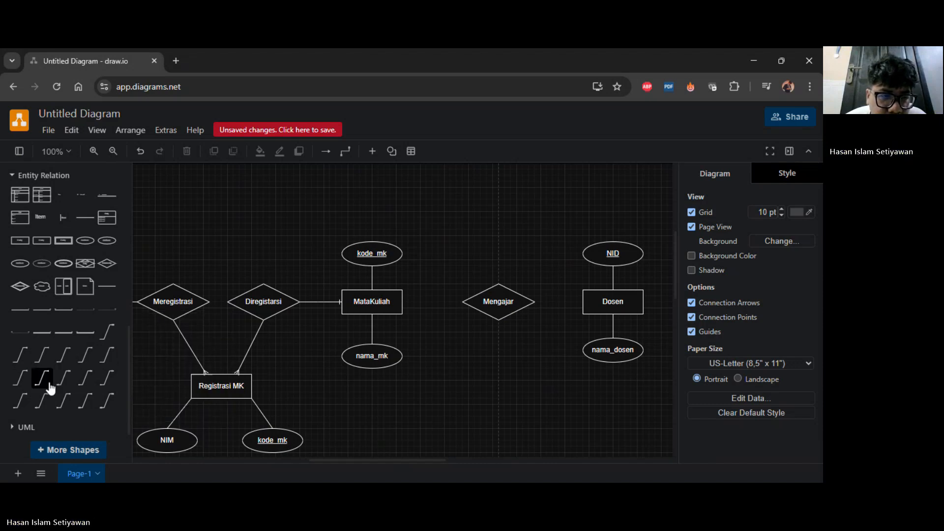
mouse_move(70, 384)
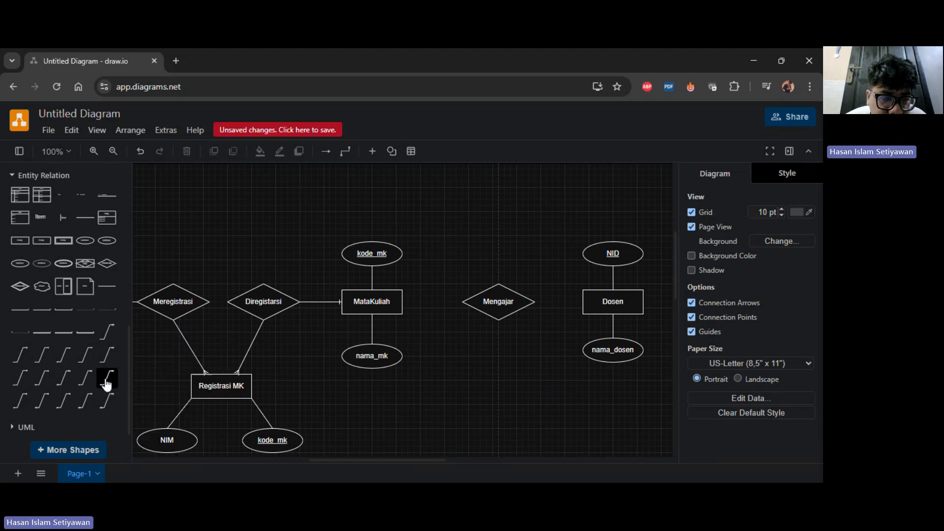
mouse_move(106, 384)
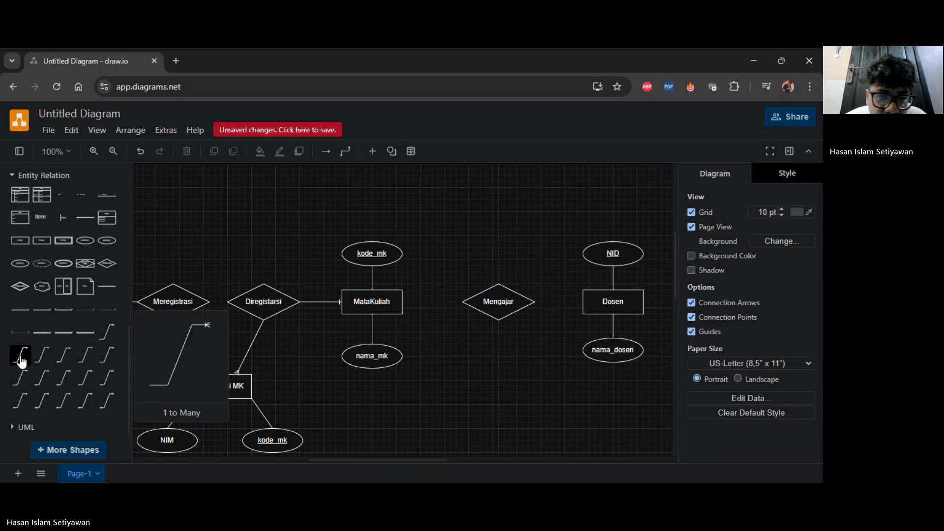
left_click_drag(21, 361, 401, 302)
left_click_drag(432, 381, 464, 302)
left_click(464, 360)
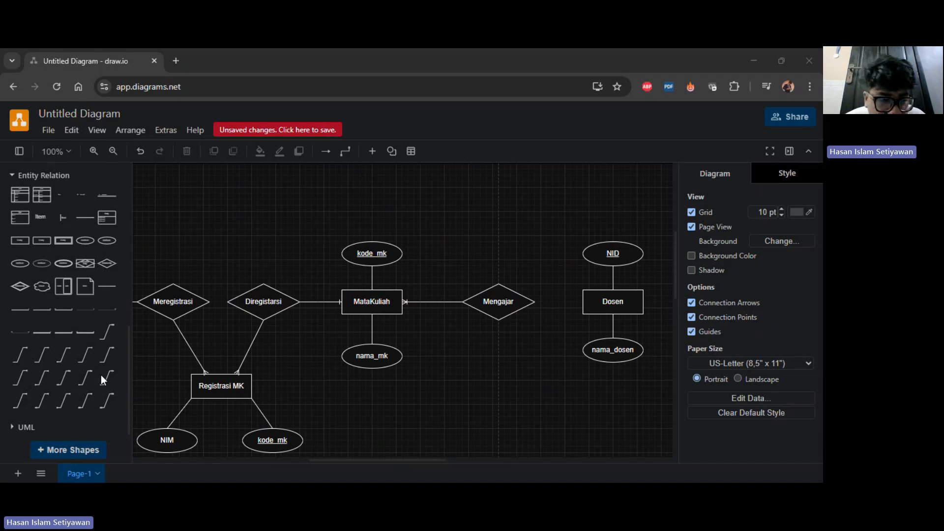
- Connect the Mengajar diamond to the Dosen entity with a cardinality line, its double-bar mandatory-one end at Dosen
mouse_move(64, 381)
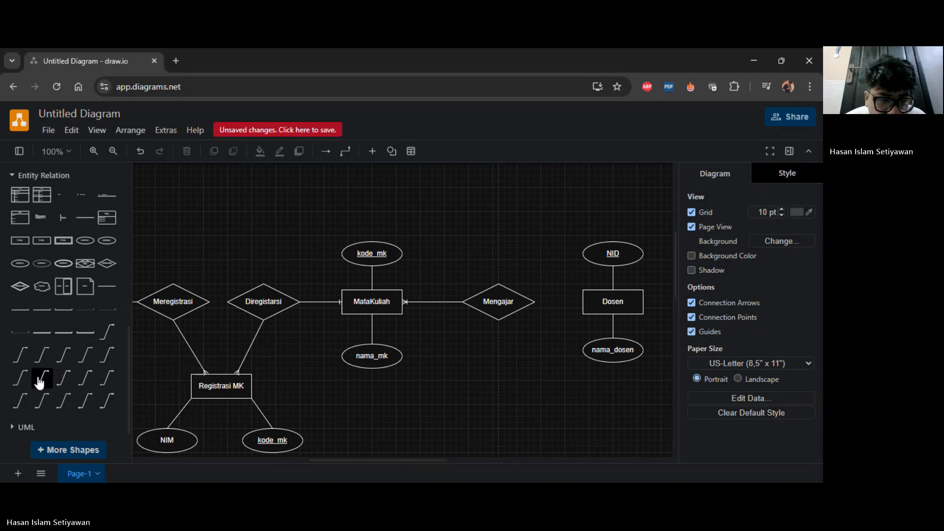
mouse_move(113, 355)
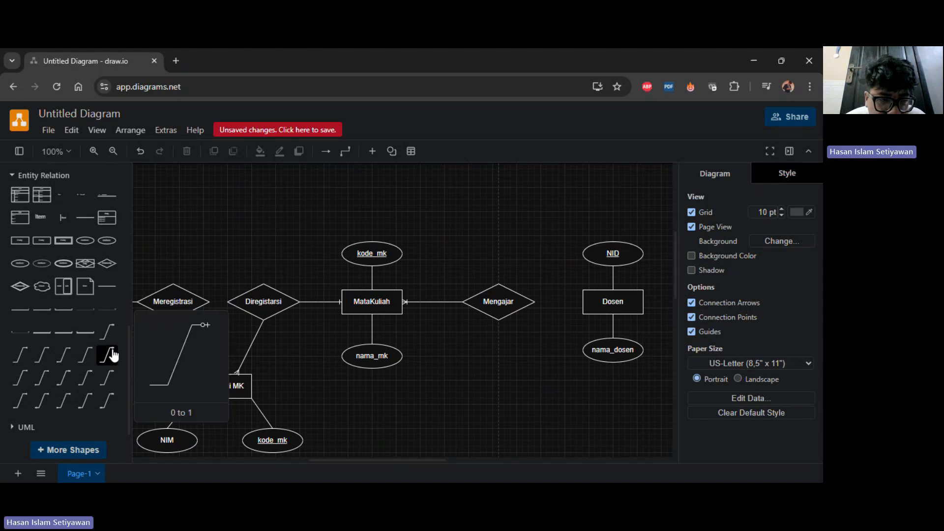
mouse_move(64, 360)
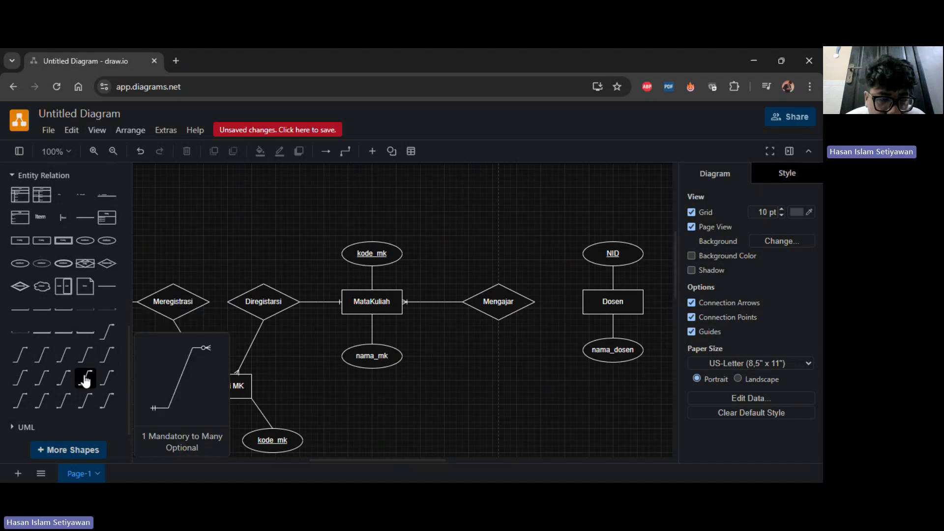
mouse_move(102, 378)
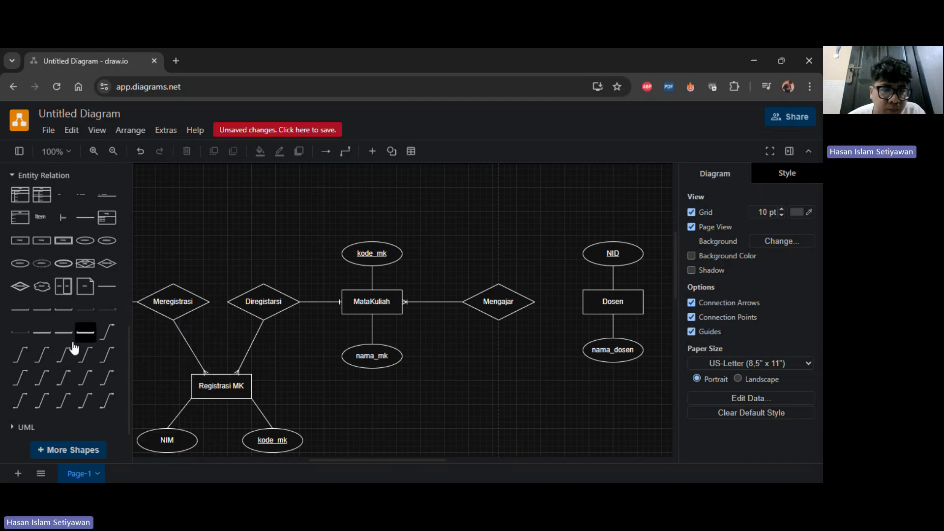
left_click(45, 357)
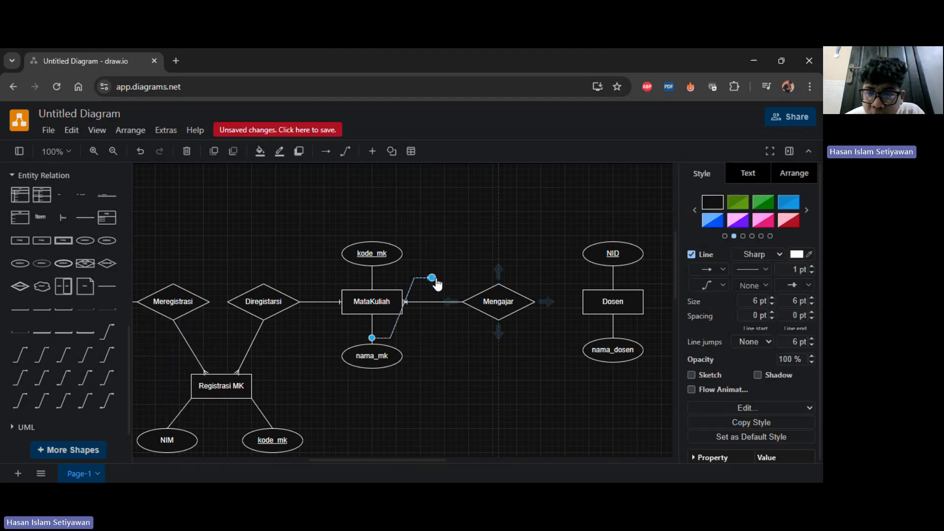
left_click_drag(436, 280, 582, 301)
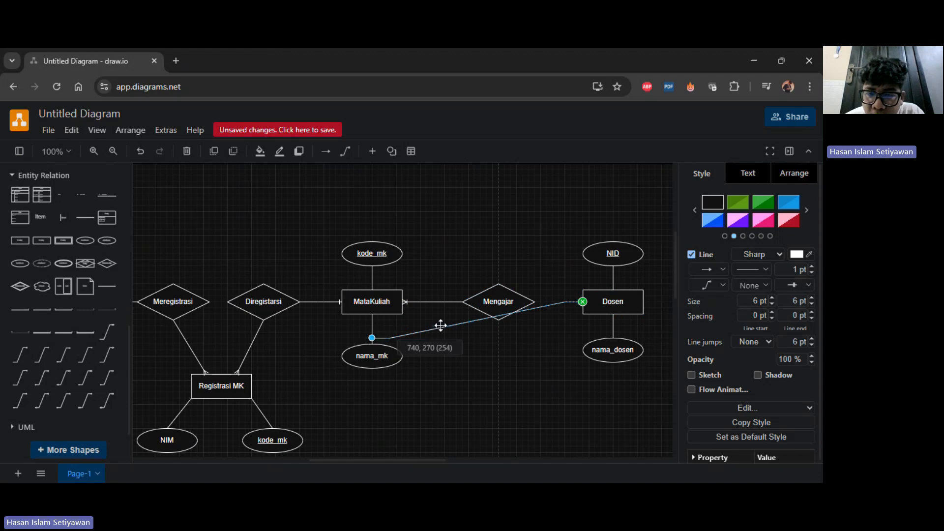
left_click_drag(441, 325, 532, 282)
left_click(508, 282)
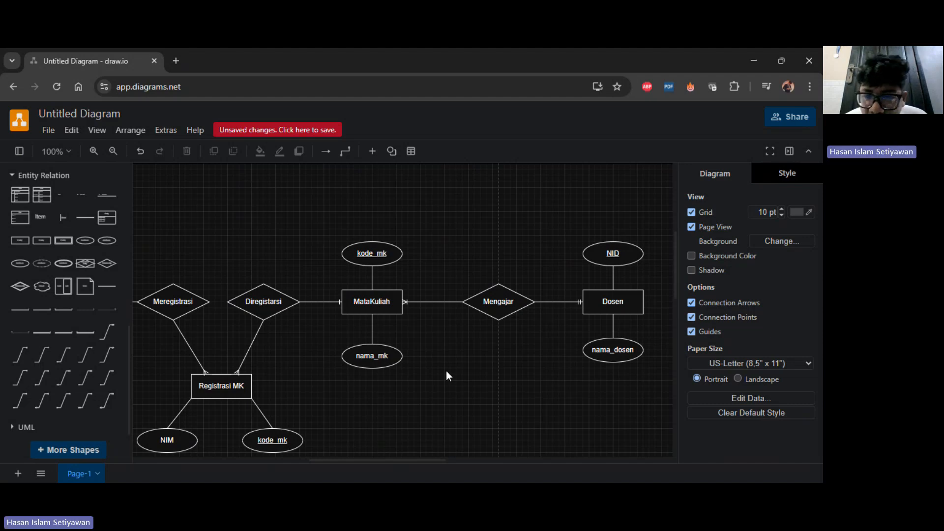
- Review the whole diagram, going through the Mahasiswa, MataKuliah, Dosen and Registrasi MK entities one by one
scroll(448, 406, "down", 1)
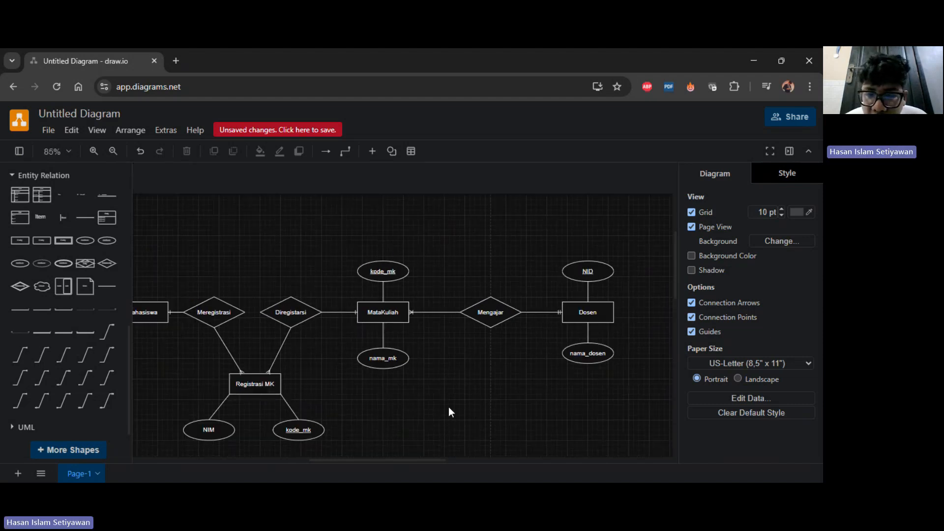
scroll(437, 403, "down", 1)
scroll(408, 463, "up", 1)
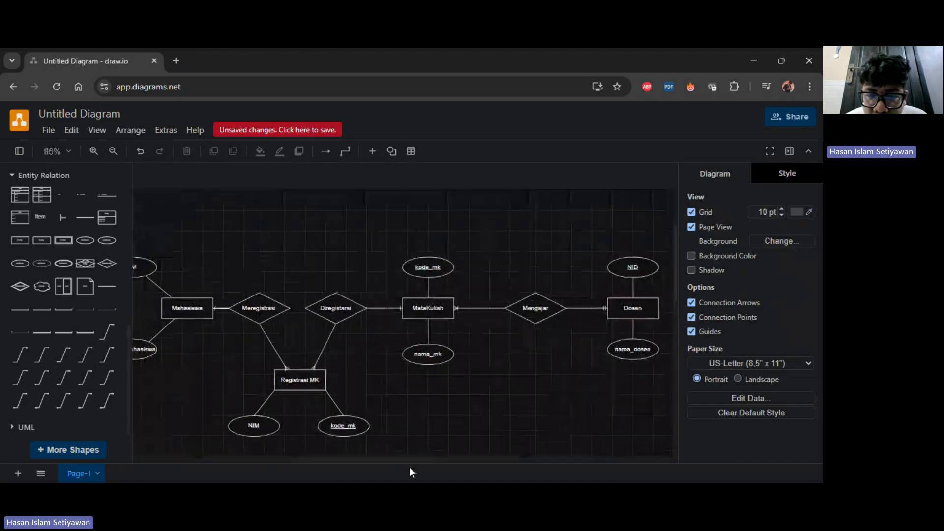
scroll(394, 409, "down", 1)
scroll(403, 407, "up", 1)
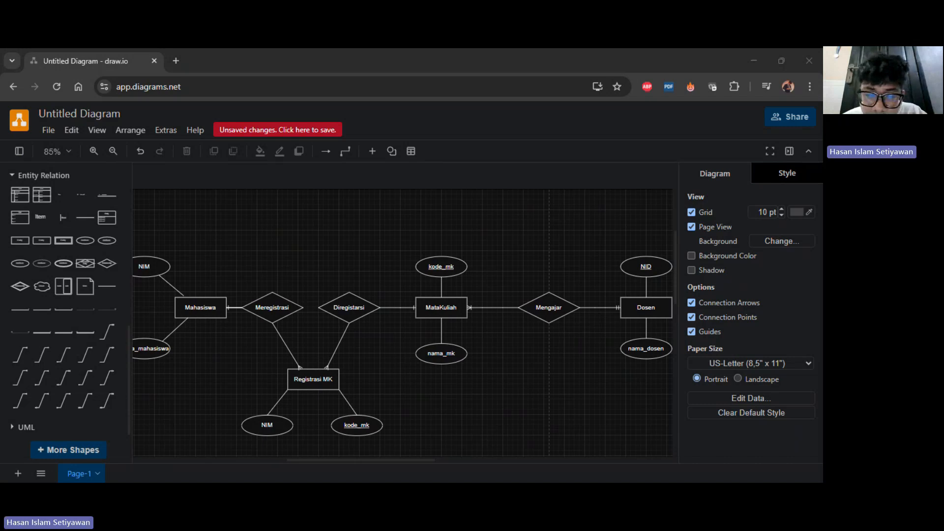
left_click(531, 430)
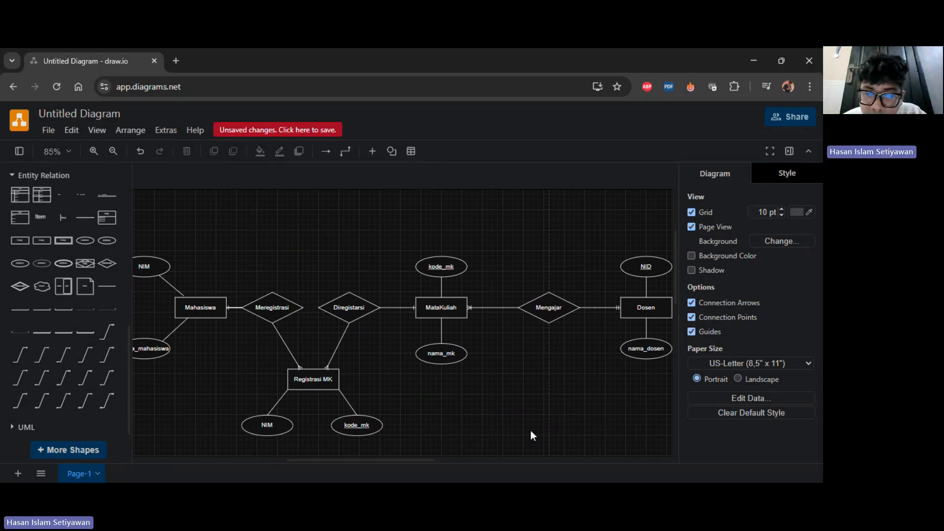
left_click(199, 312)
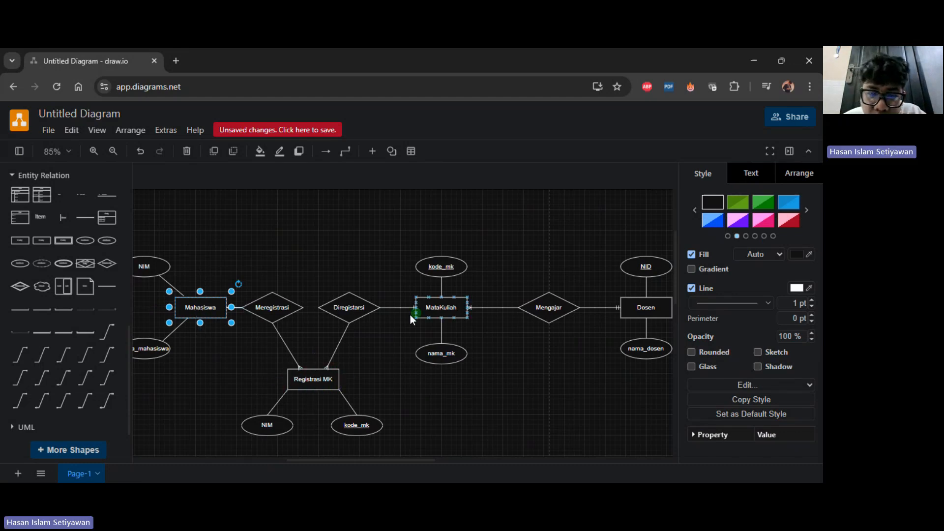
left_click(438, 307)
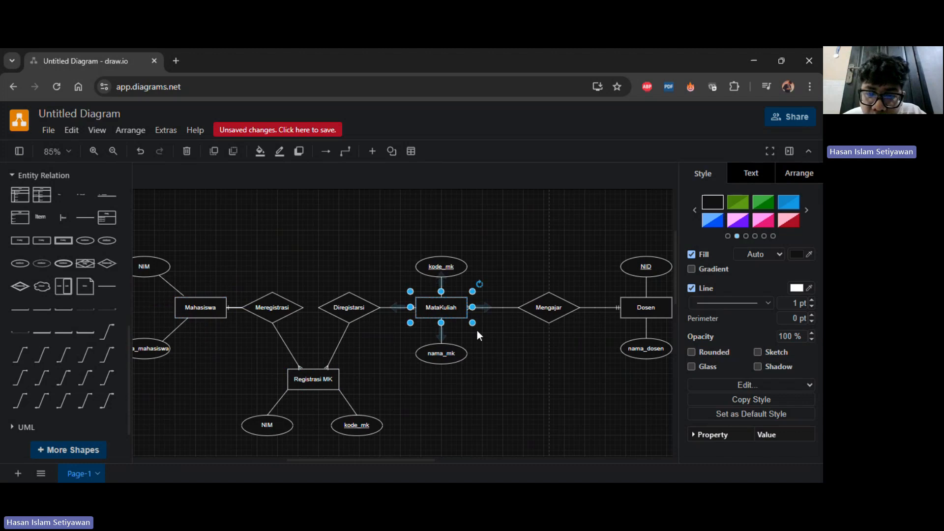
left_click(626, 310)
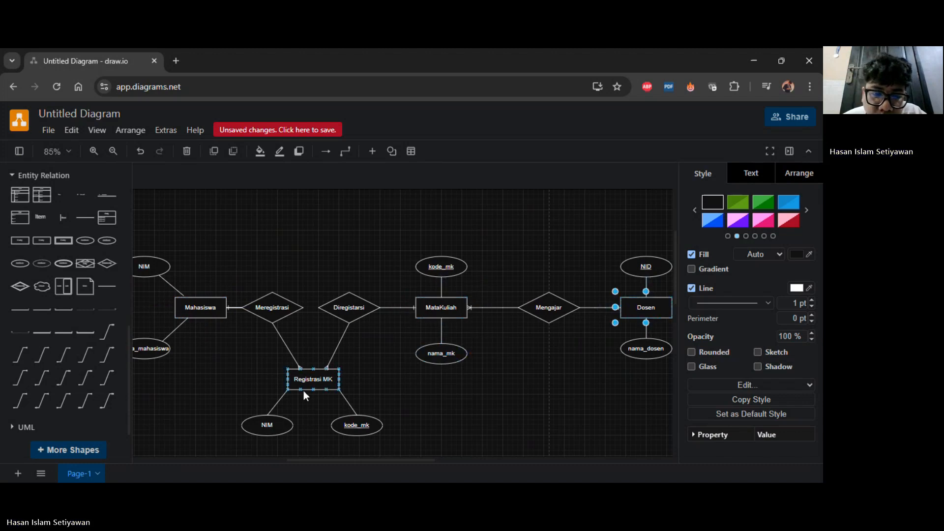
left_click(314, 381)
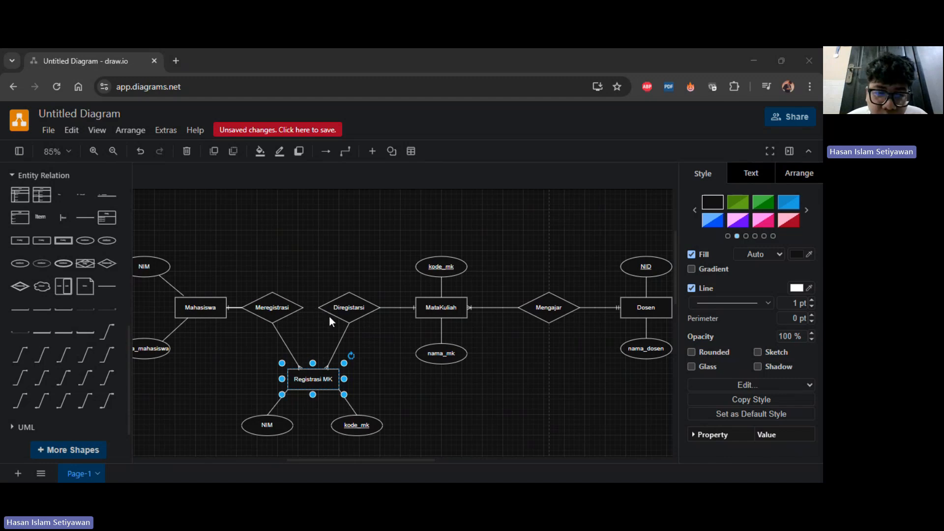
key("alt+Tab")
key("alt+Tab")
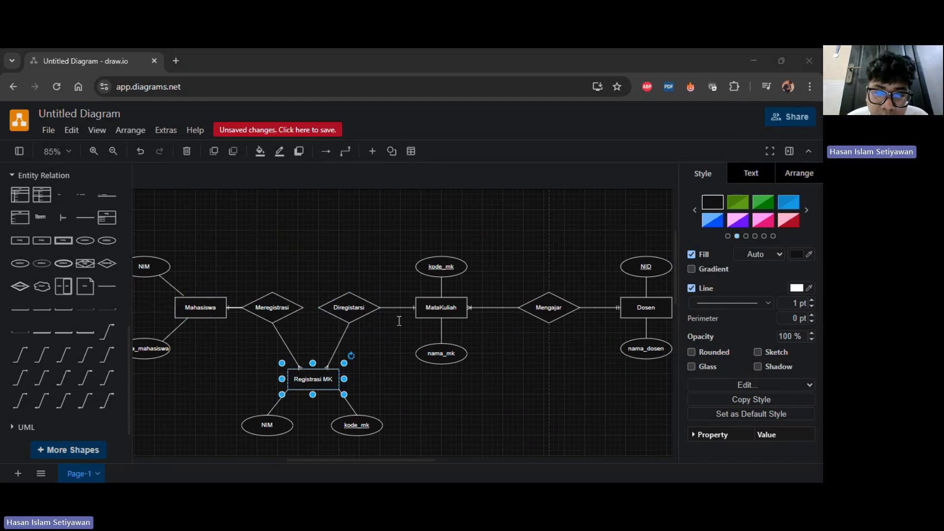
key("alt+Tab")
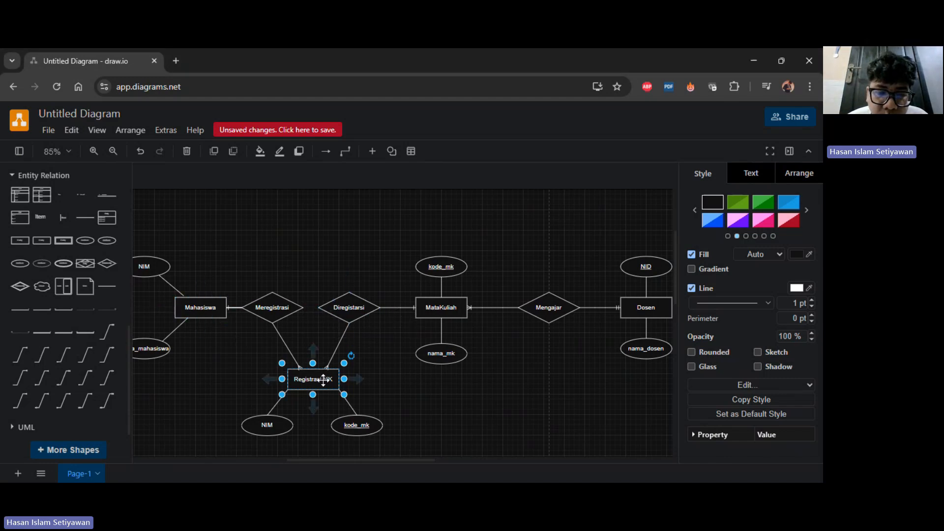
key("alt+Tab")
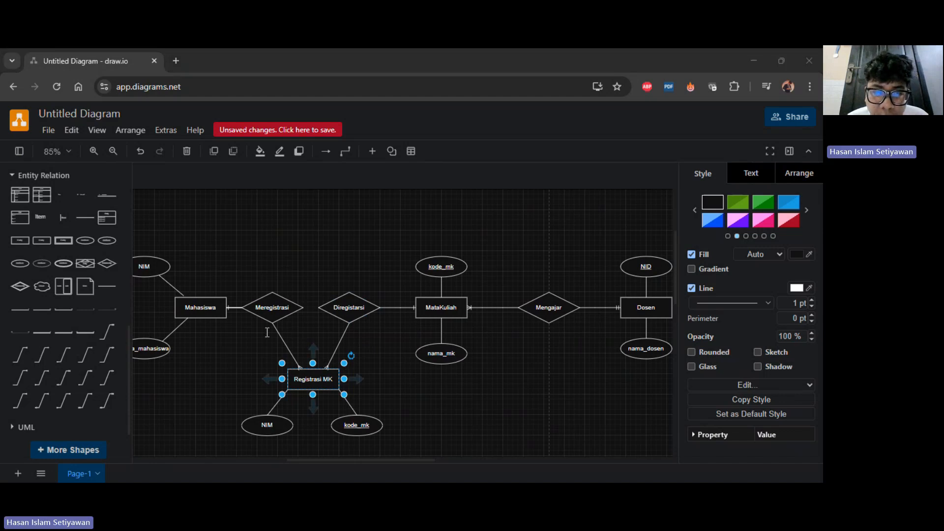
key("alt+Tab")
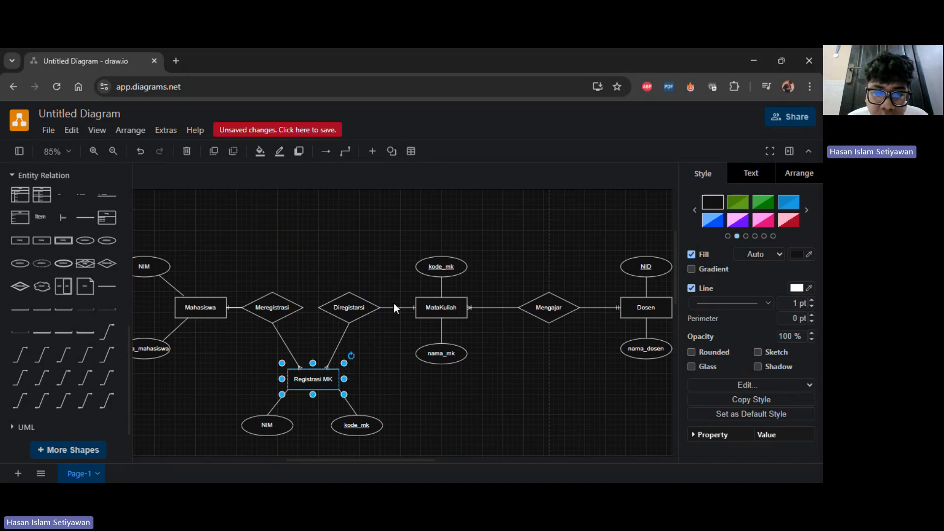
left_click(388, 373)
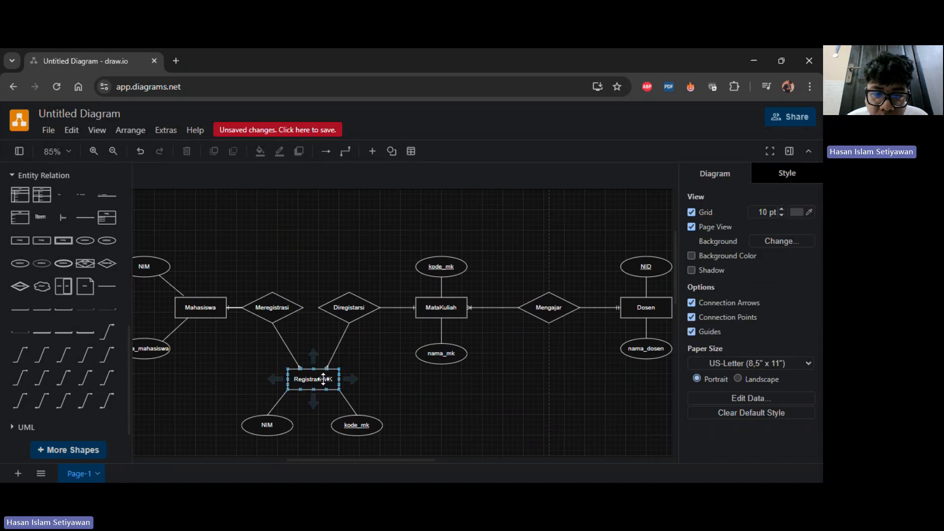
key("alt+Tab")
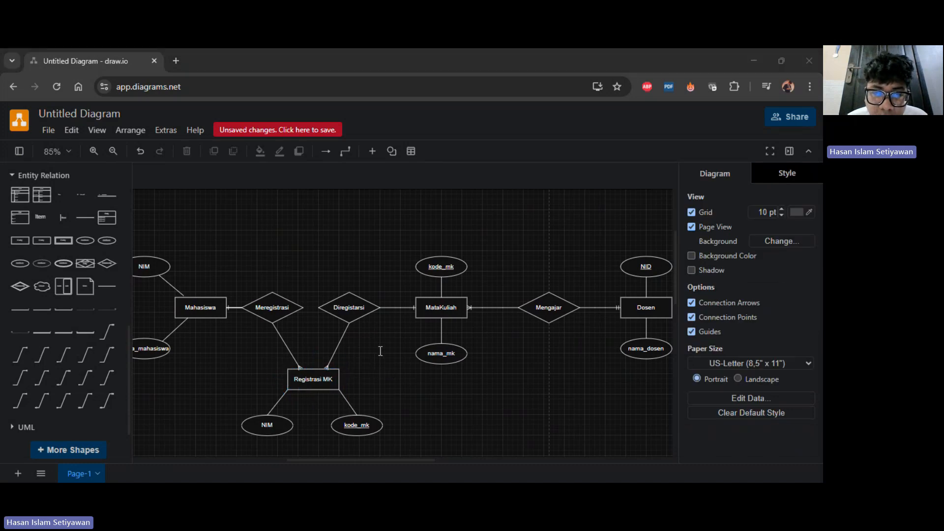
key("alt+Tab")
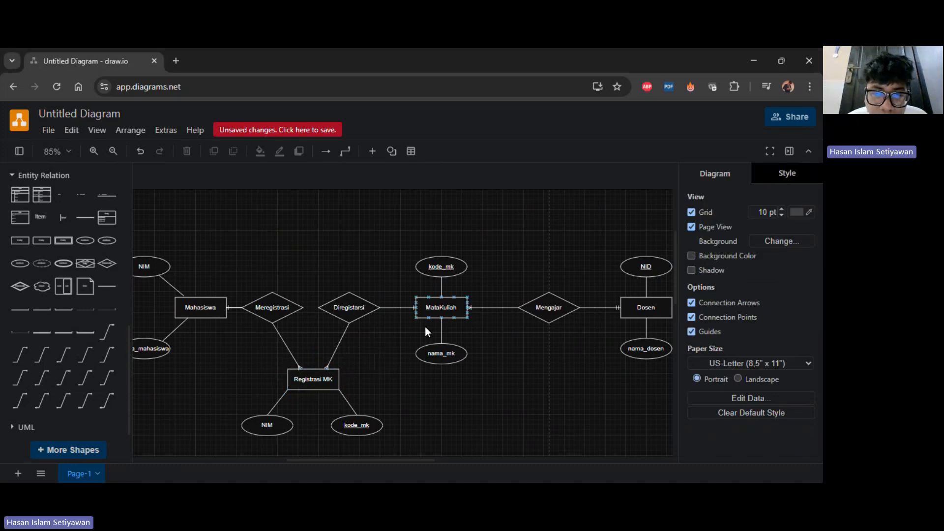
left_click_drag(417, 461, 456, 461)
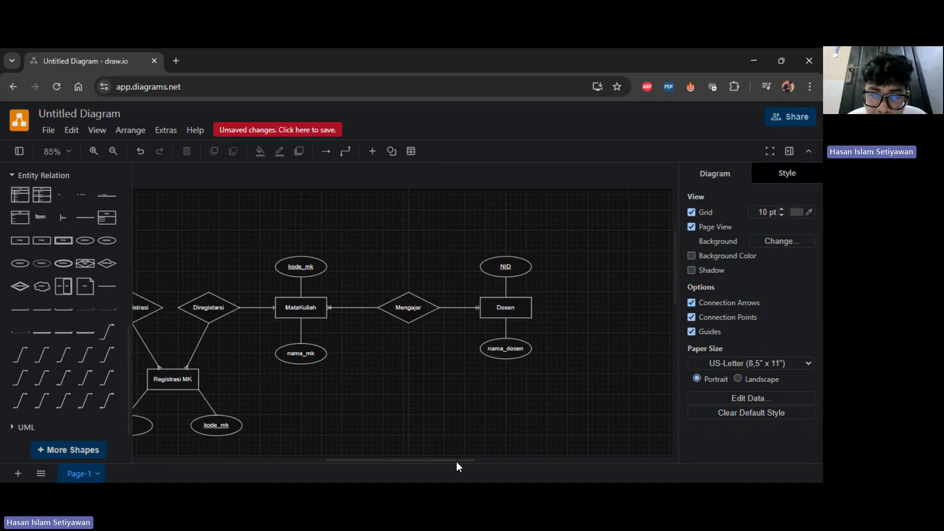
key("alt+Tab")
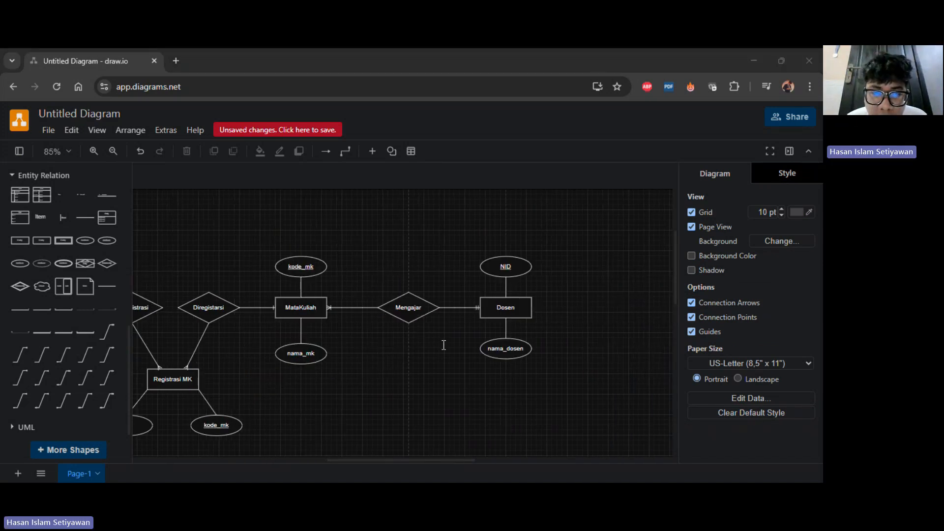